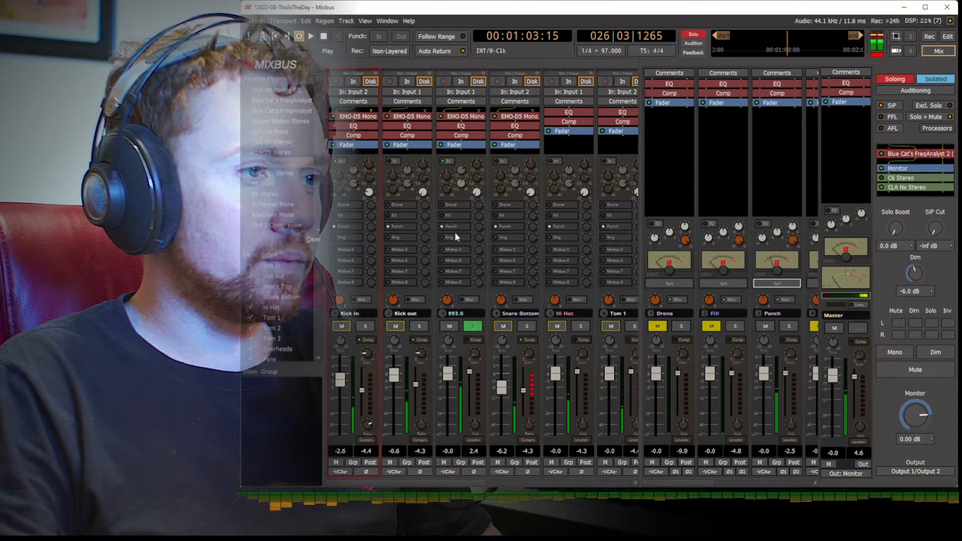
- Set the Snare Top's mid EQ frequency to about 413 Hz with a cut of about 5.3 dB, and unsolo the track
{"action": "left_click_drag", "start_coordinate": [455, 266], "coordinate": [455, 285]}
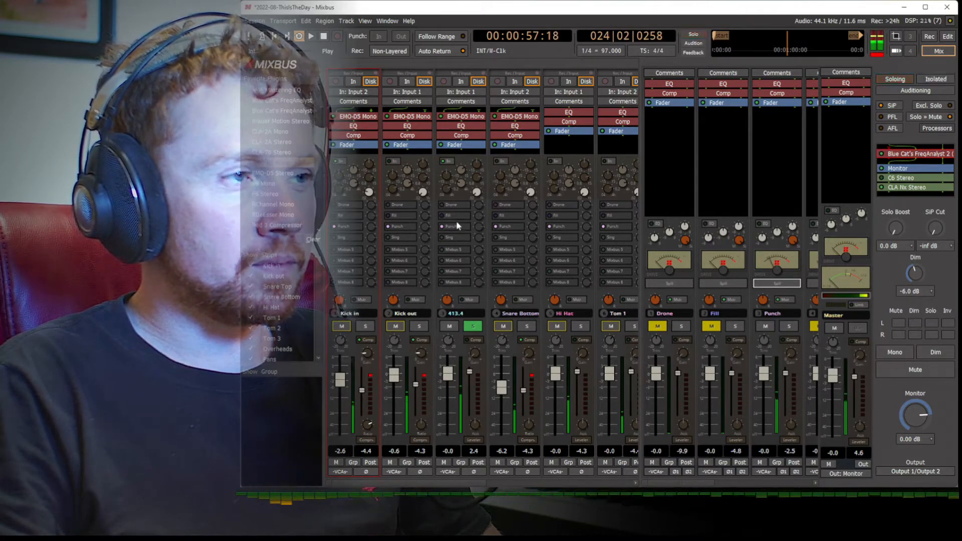
{"action": "left_click_drag", "start_coordinate": [460, 229], "coordinate": [461, 243]}
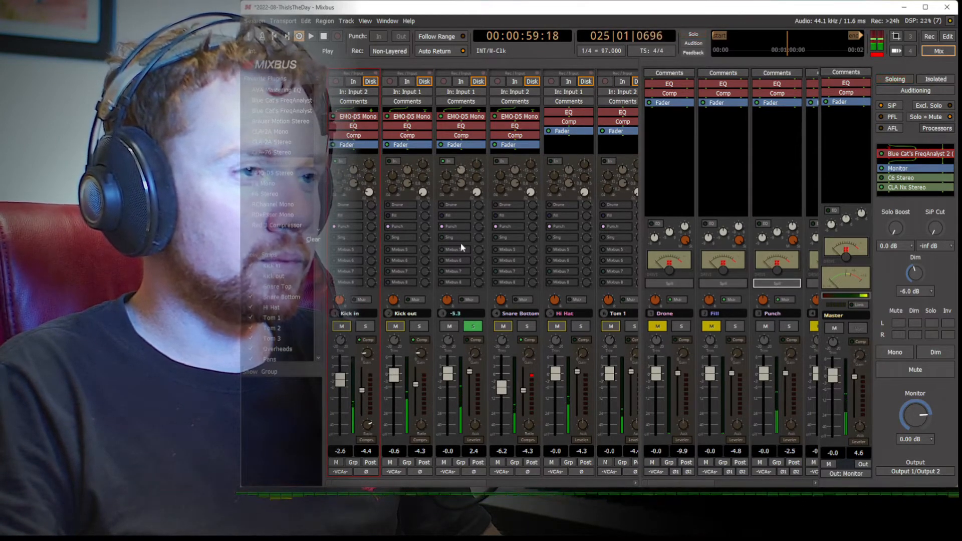
{"action": "mouse_move", "coordinate": [477, 160]}
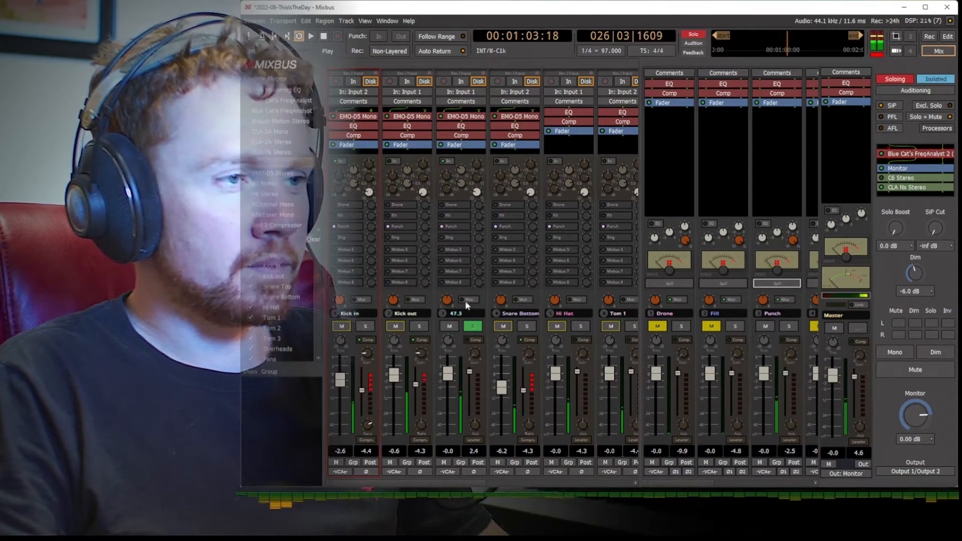
{"action": "left_click", "coordinate": [473, 327]}
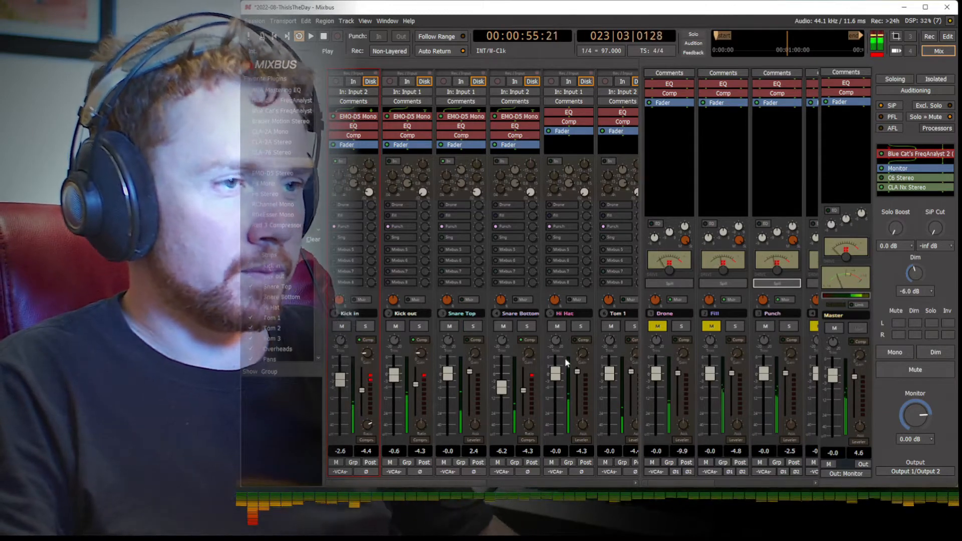
- Mute the Snare Bottom, Hi Hat, all three toms, Overheads and Pans tracks, and restart playback
{"action": "key", "text": "space"}
{"action": "left_click_drag", "start_coordinate": [476, 485], "coordinate": [595, 475]}
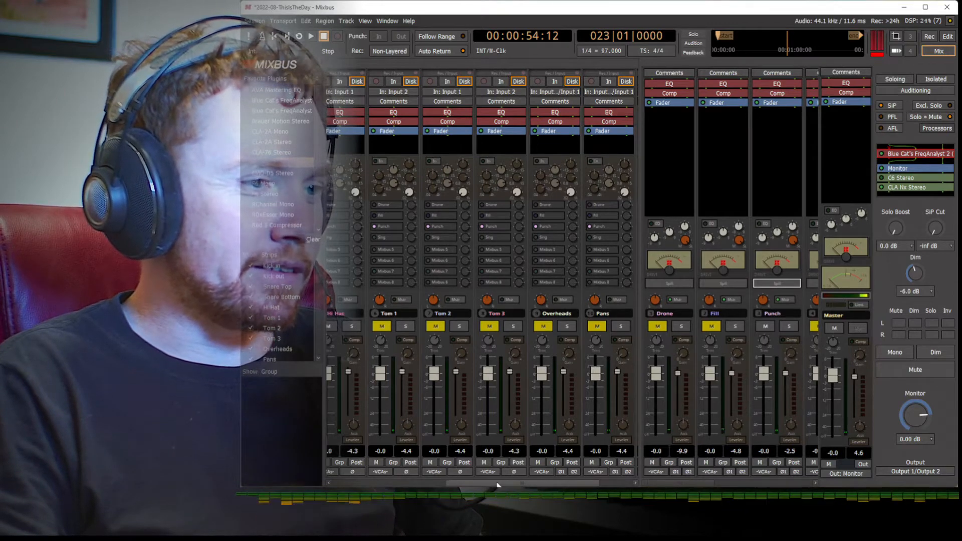
{"action": "scroll", "coordinate": [450, 425], "scroll_direction": "left", "scroll_amount": 3}
{"action": "key", "text": "space"}
{"action": "left_click", "coordinate": [416, 326]}
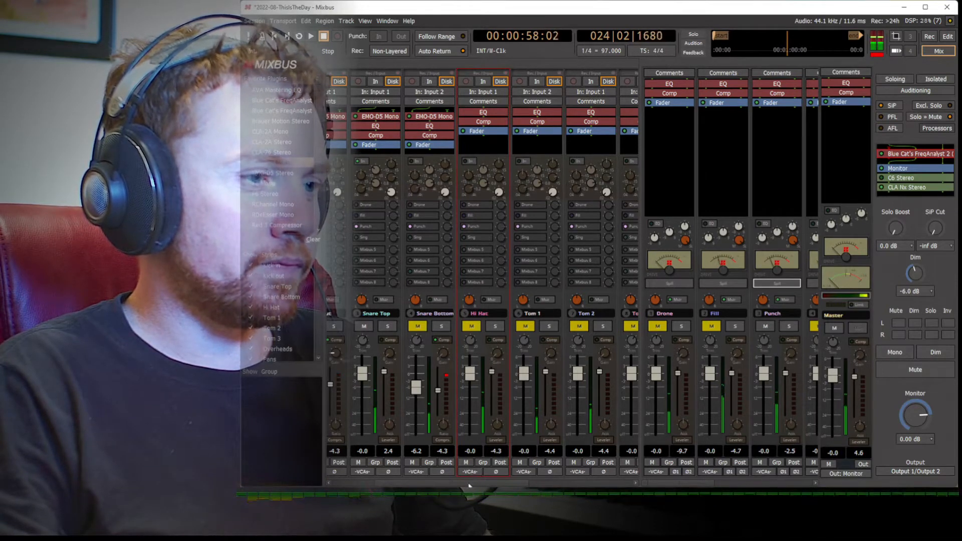
{"action": "scroll", "coordinate": [469, 485], "scroll_direction": "left", "scroll_amount": 1}
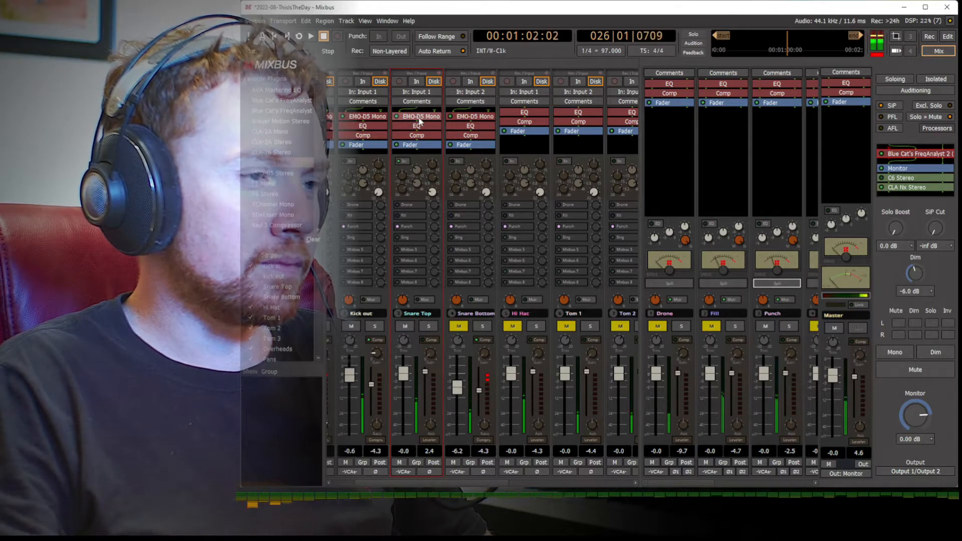
{"action": "left_click", "coordinate": [433, 441]}
{"action": "left_click", "coordinate": [445, 455]}
{"action": "left_click_drag", "start_coordinate": [430, 389], "coordinate": [430, 391]}
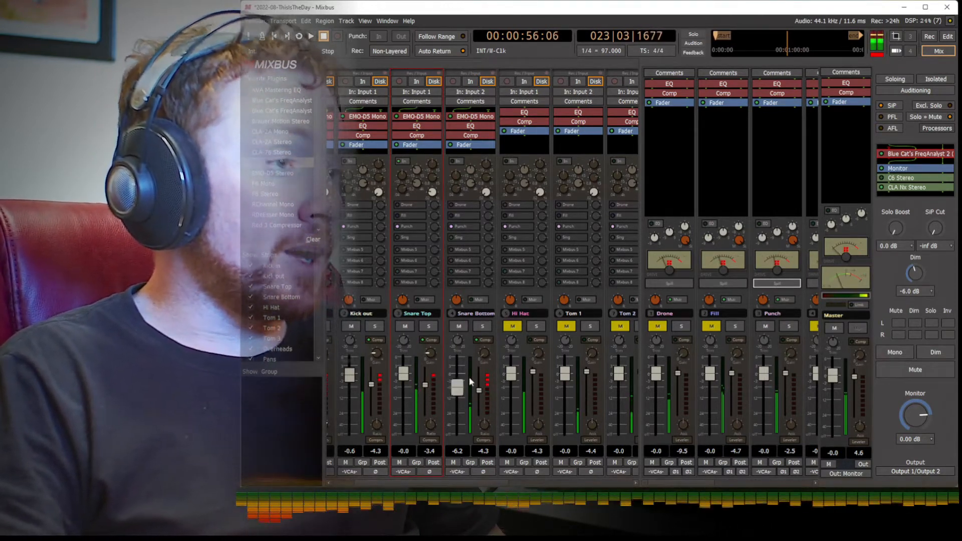
- Adjust the Snare Bottom's high-band EQ and set its fader to -7.0 dB
{"action": "left_click_drag", "start_coordinate": [459, 388], "coordinate": [460, 383]}
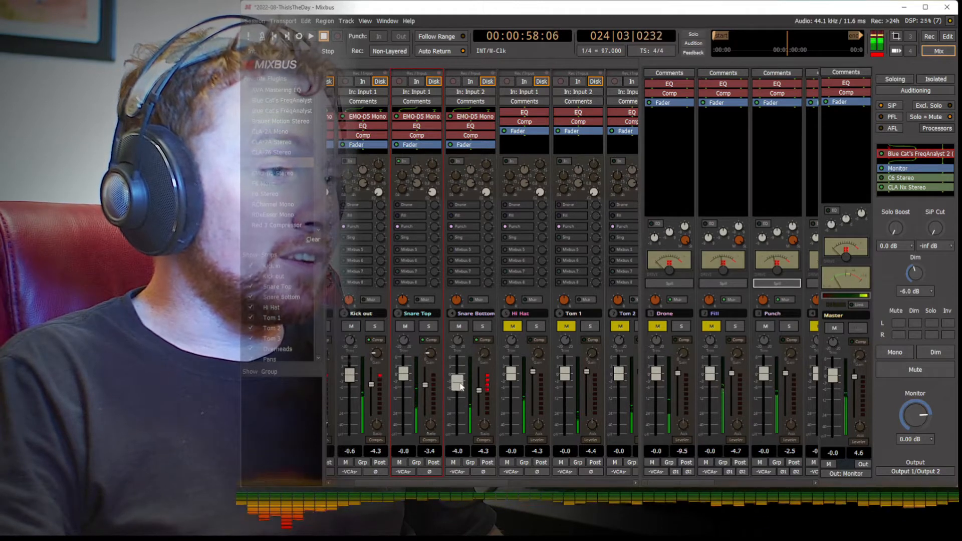
{"action": "left_click_drag", "start_coordinate": [487, 191], "coordinate": [489, 176]}
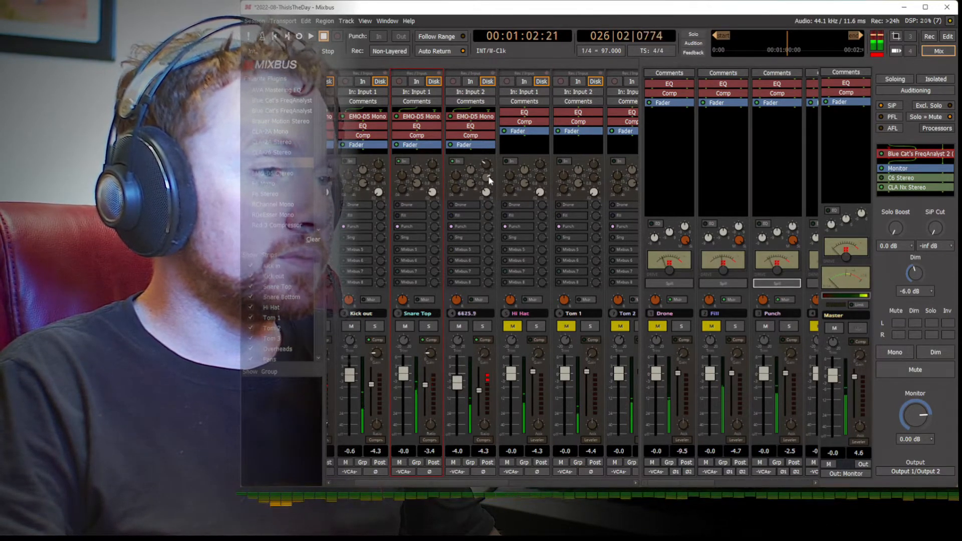
{"action": "left_click", "coordinate": [426, 328]}
{"action": "left_click_drag", "start_coordinate": [460, 384], "coordinate": [459, 386]}
- Unmute and audition the Overheads track, and lower its fader to -4.0 dB
{"action": "left_click_drag", "start_coordinate": [469, 482], "coordinate": [545, 484]}
{"action": "left_click", "coordinate": [532, 326]}
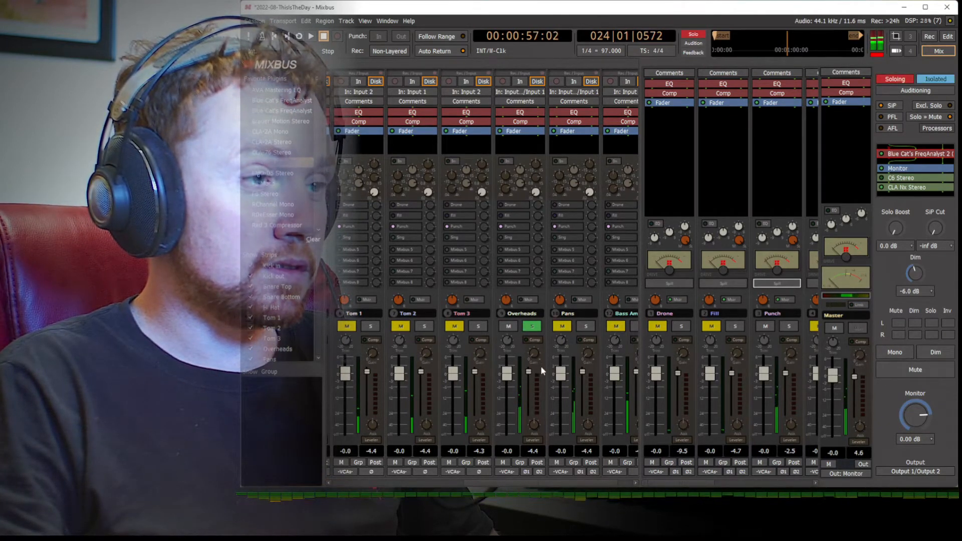
{"action": "left_click", "coordinate": [535, 328]}
{"action": "scroll", "coordinate": [516, 368], "scroll_direction": "left", "scroll_amount": 1}
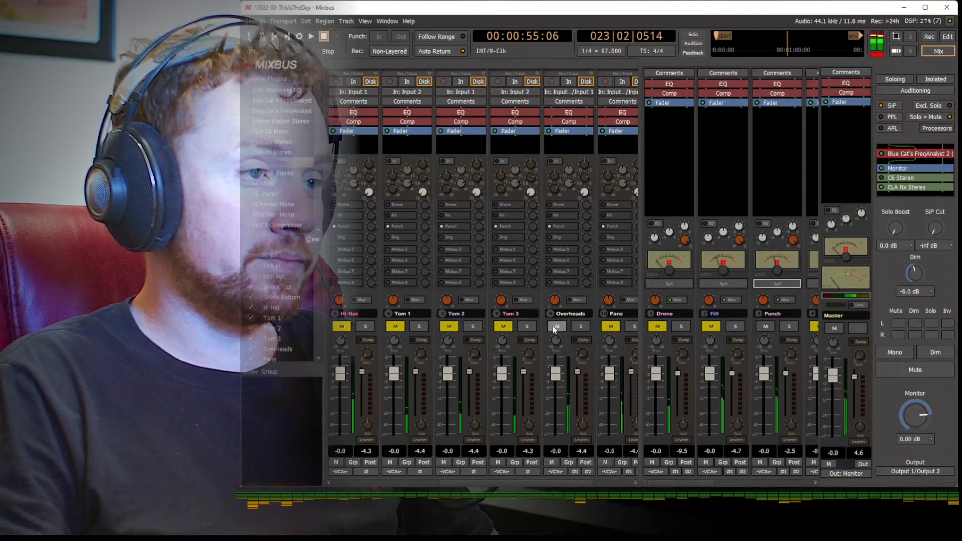
{"action": "left_click", "coordinate": [555, 326]}
{"action": "left_click", "coordinate": [555, 327]}
{"action": "left_click_drag", "start_coordinate": [554, 382], "coordinate": [559, 385]}
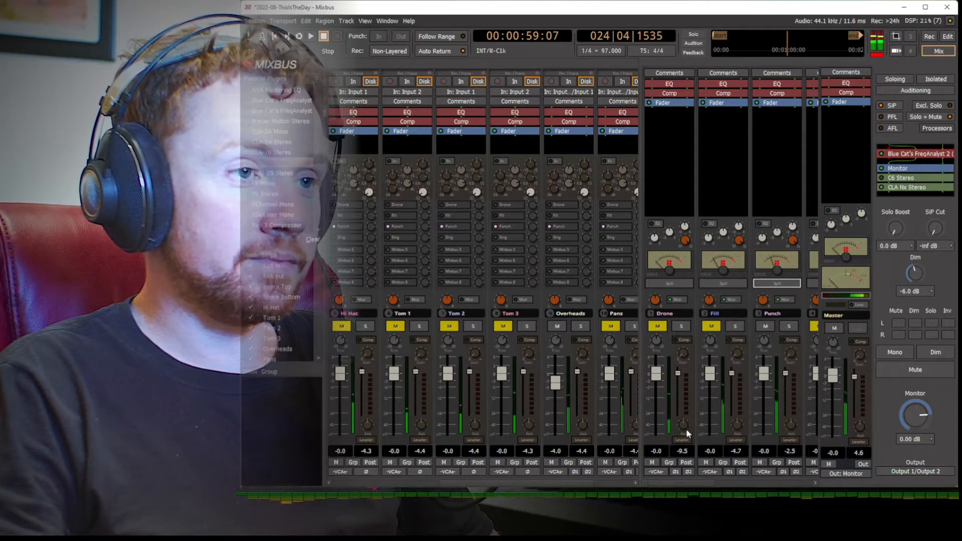
- Unmute the Tom 1 and Tom 2 tracks
{"action": "scroll", "coordinate": [490, 421], "scroll_direction": "left", "scroll_amount": 3}
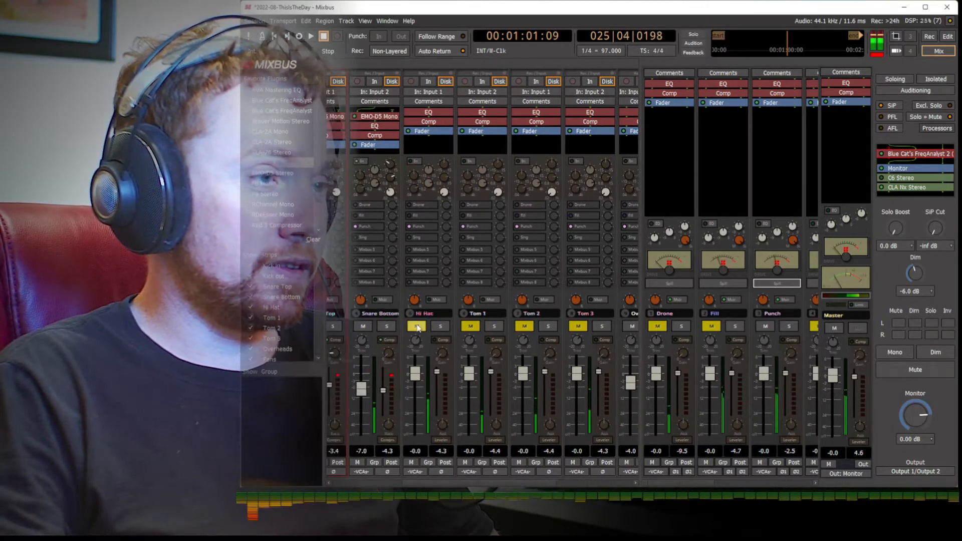
{"action": "left_click", "coordinate": [471, 327]}
{"action": "left_click", "coordinate": [524, 327]}
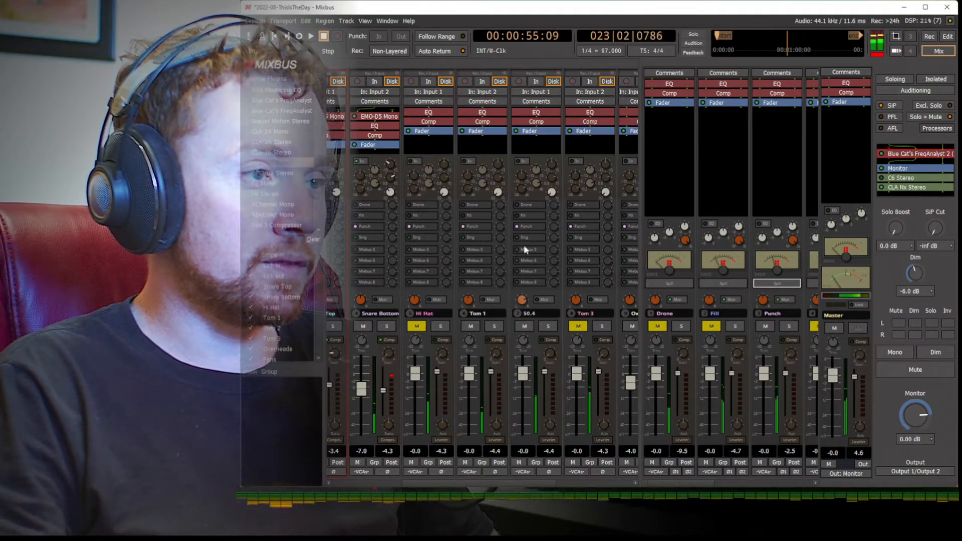
- Solo Tom 2, copy the Snare Bottom's EMO-D5 Mono plug-in onto it and open the copy
{"action": "left_click", "coordinate": [547, 326]}
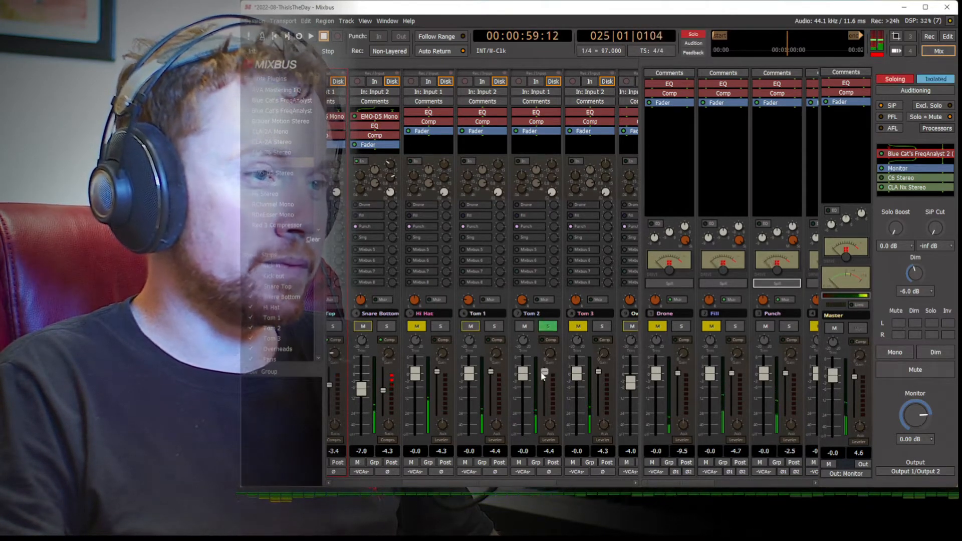
{"action": "left_click_drag", "start_coordinate": [380, 116], "coordinate": [521, 115]}
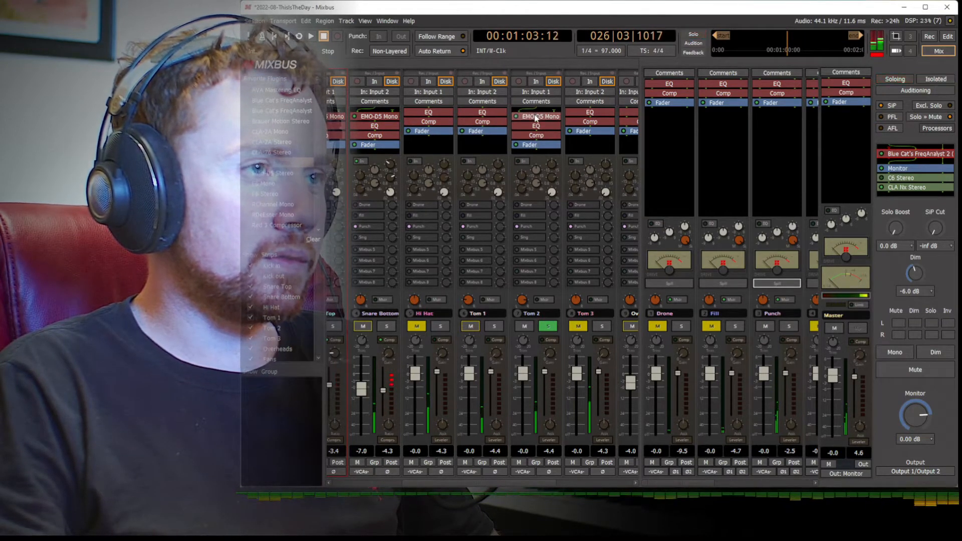
{"action": "double_click", "coordinate": [521, 115]}
- Set Tom 2's gate to an open threshold of -21.7 and a hold of 200, with its sidechain low-pass filter enabled at 598 Hz
{"action": "left_click_drag", "start_coordinate": [340, 111], "coordinate": [340, 95]}
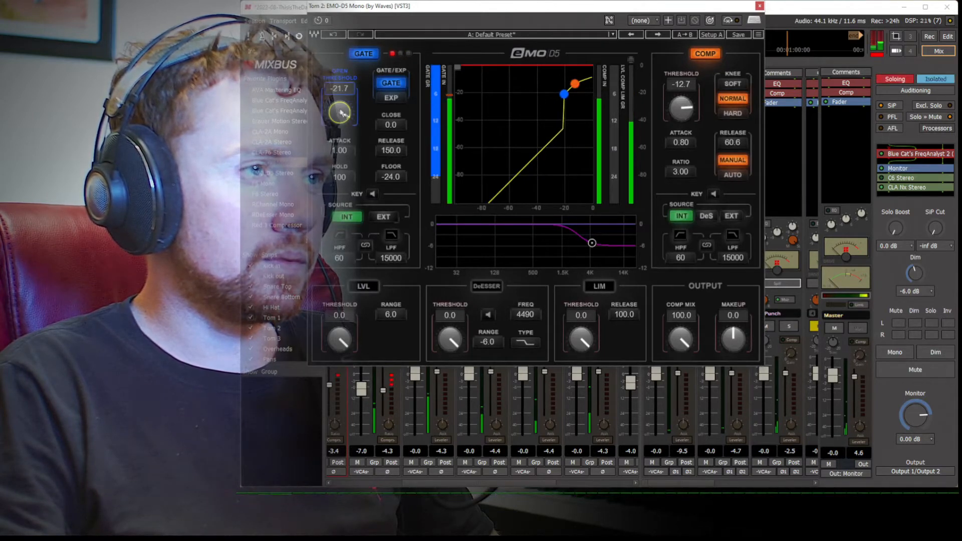
{"action": "double_click", "coordinate": [346, 179]}
{"action": "type", "text": "200"}
{"action": "key", "text": "Return"}
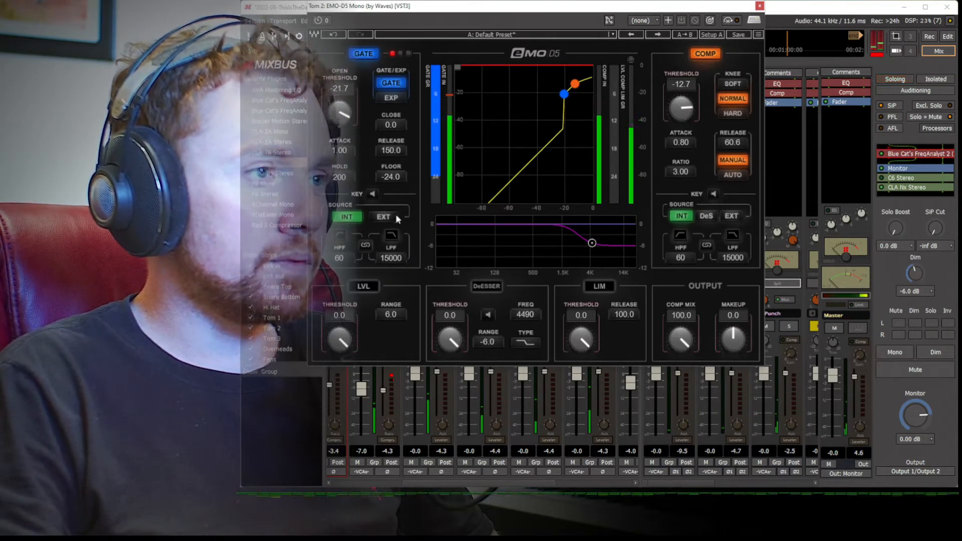
{"action": "left_click", "coordinate": [393, 235]}
{"action": "left_click_drag", "start_coordinate": [391, 258], "coordinate": [392, 306]}
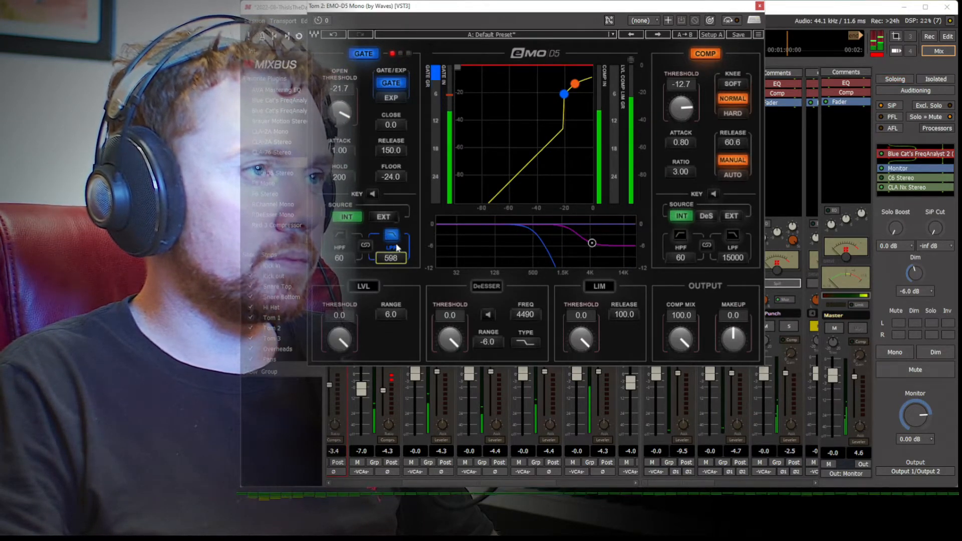
- Set Tom 2's compressor to threshold -17.8, attack 21.57, release 199.8 and makeup 4.0, then close the plug-in and stop playback
{"action": "left_click_drag", "start_coordinate": [681, 107], "coordinate": [681, 123]}
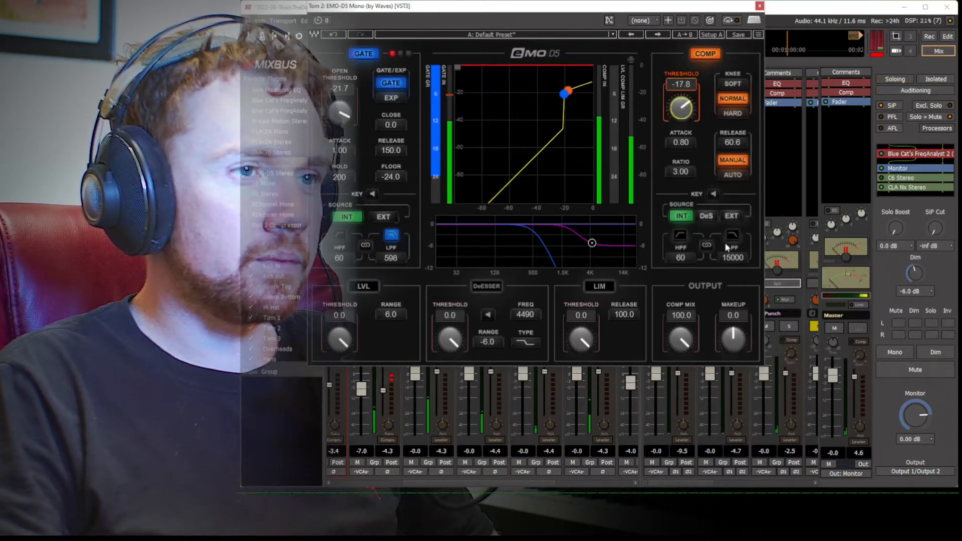
{"action": "left_click_drag", "start_coordinate": [734, 336], "coordinate": [734, 323]}
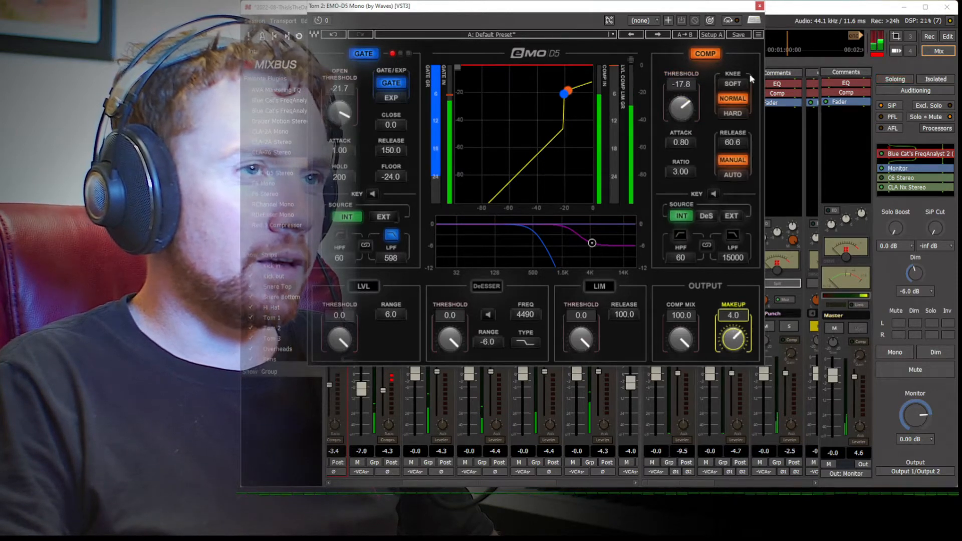
{"action": "left_click_drag", "start_coordinate": [680, 142], "coordinate": [681, 119]}
{"action": "left_click_drag", "start_coordinate": [732, 143], "coordinate": [724, 119]}
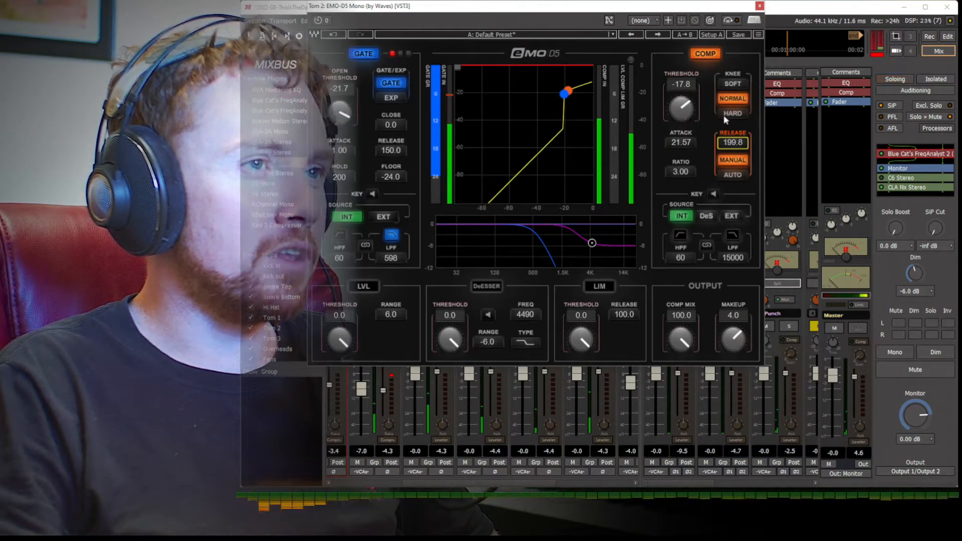
{"action": "left_click", "coordinate": [760, 6]}
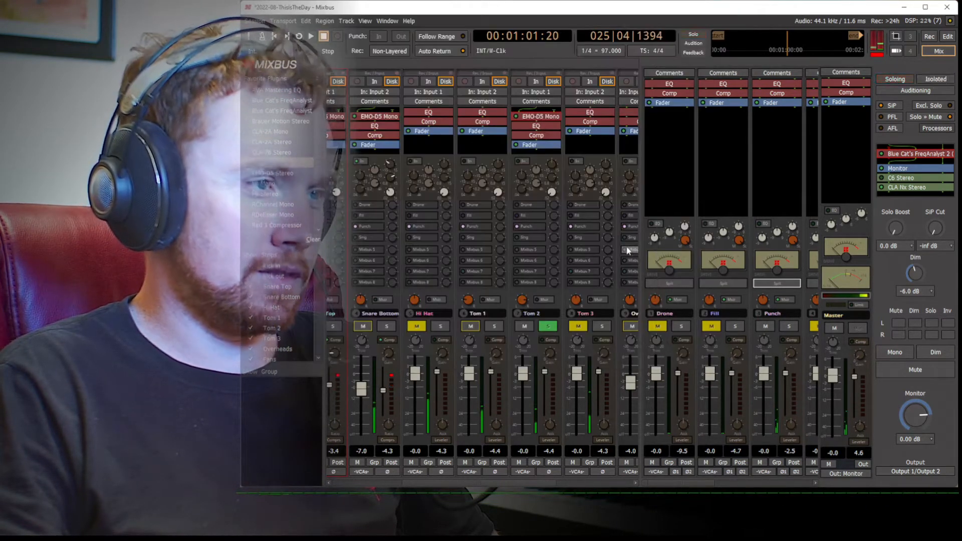
{"action": "key", "text": "space"}
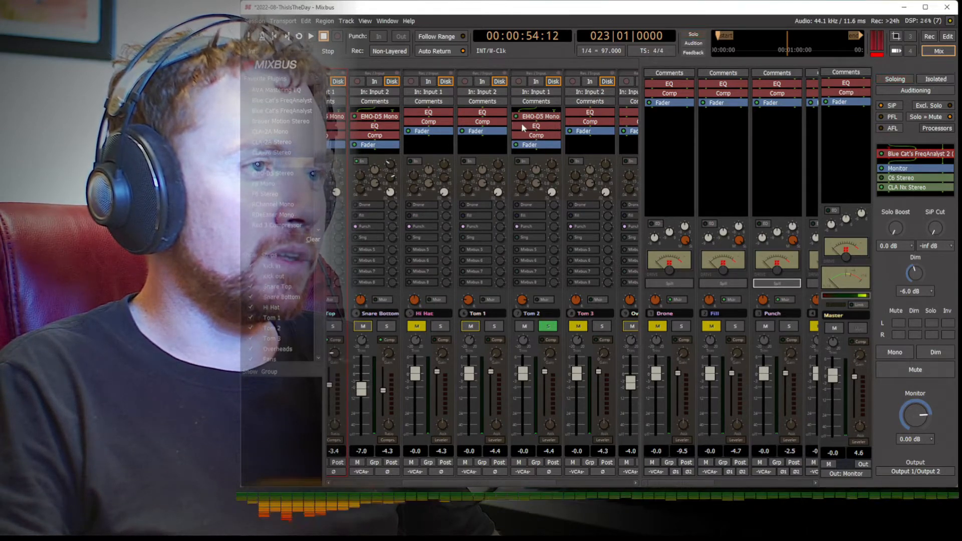
- Insert the SSDSampler5 plug-in after the fader on the Tom 2 track
{"action": "double_click", "coordinate": [540, 154]}
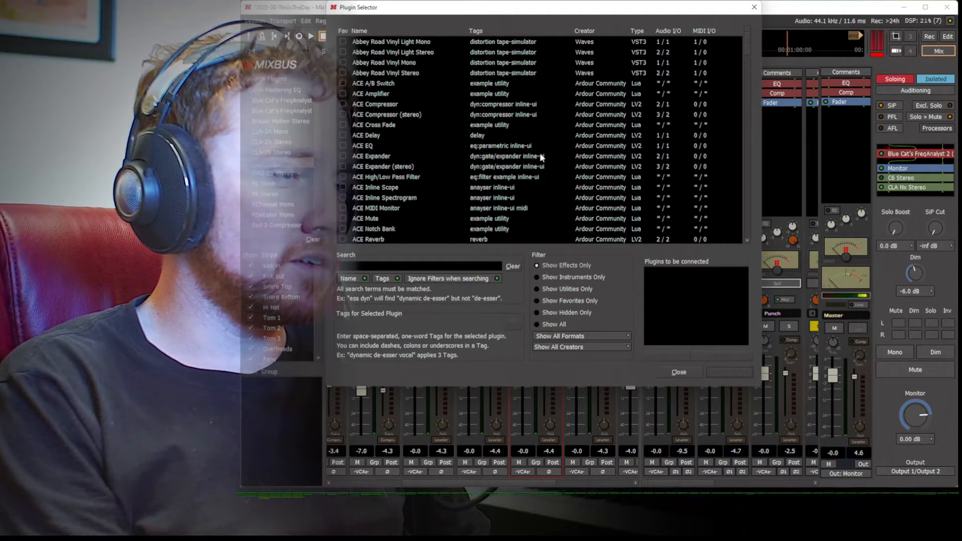
{"action": "type", "text": "trigg"}
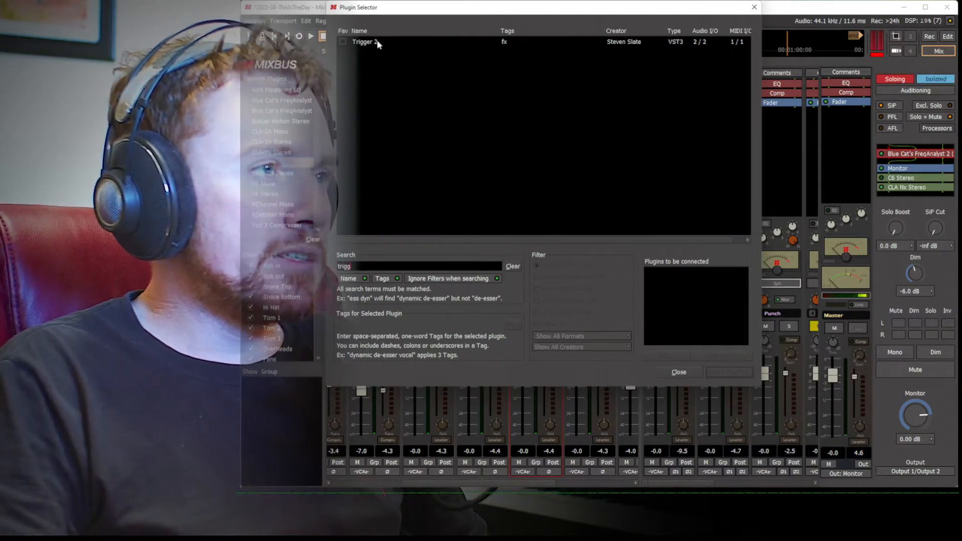
{"action": "double_click", "coordinate": [378, 42]}
{"action": "double_click", "coordinate": [666, 273]}
{"action": "type", "text": "ssd"}
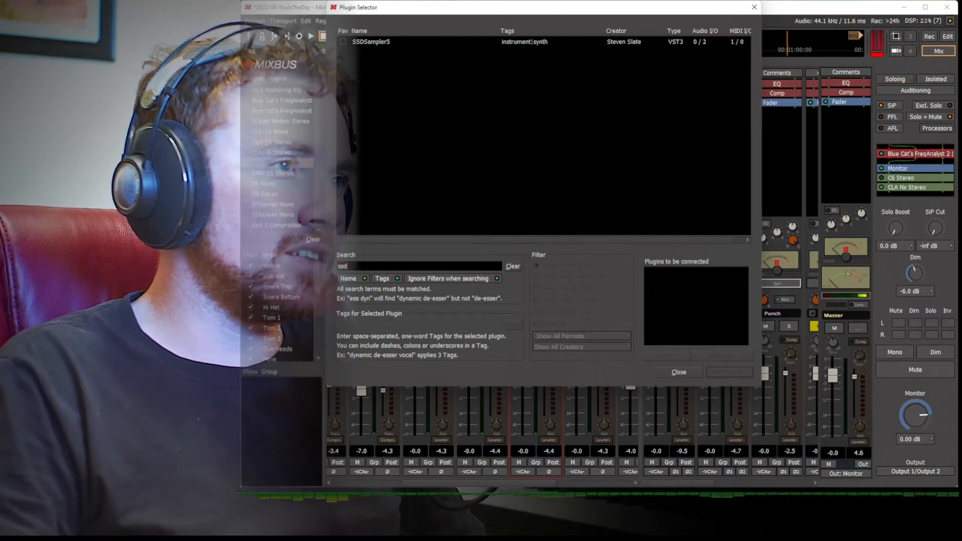
{"action": "double_click", "coordinate": [377, 42]}
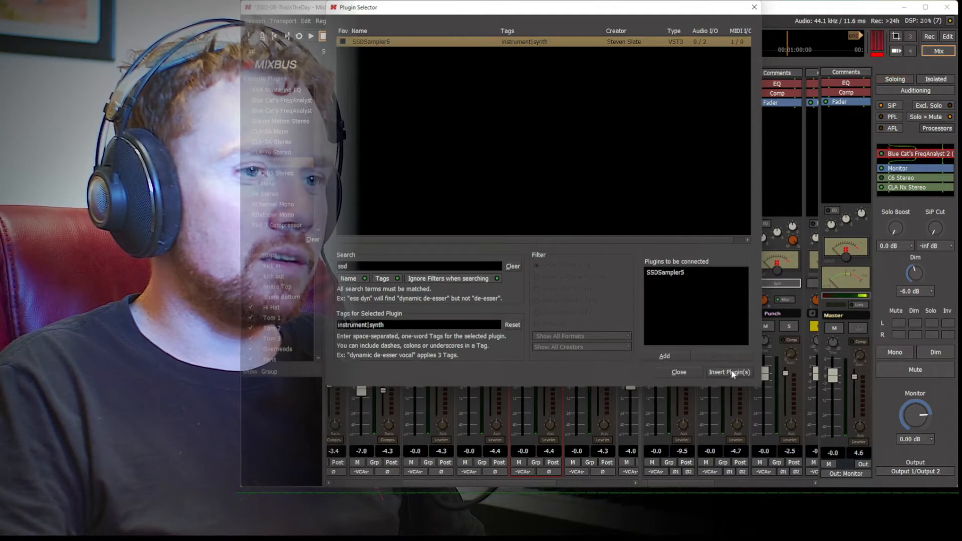
{"action": "left_click", "coordinate": [732, 372]}
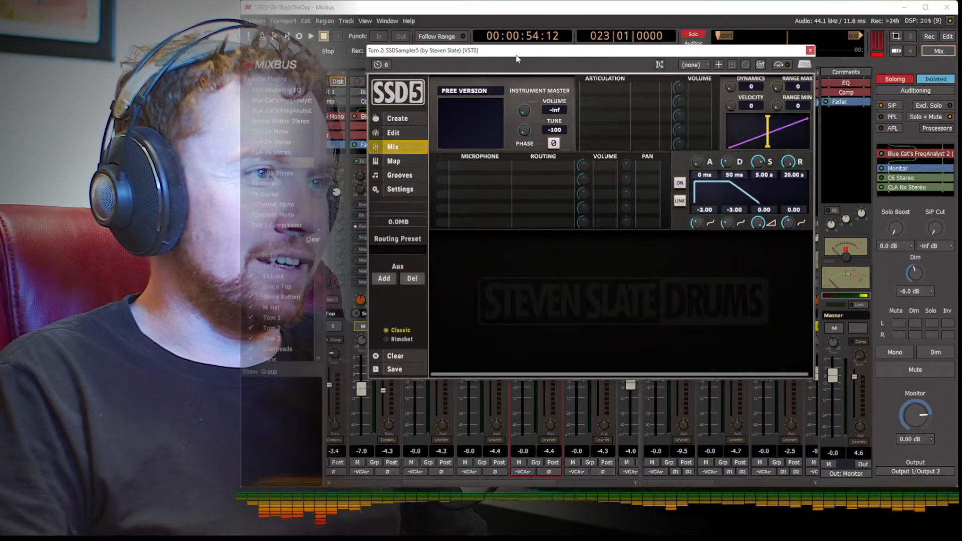
- Look through the SSD5 sampler's Edit, Map, Grooves and Mix pages, and close its window
{"action": "left_click_drag", "start_coordinate": [516, 52], "coordinate": [580, 84]}
{"action": "left_click", "coordinate": [475, 168]}
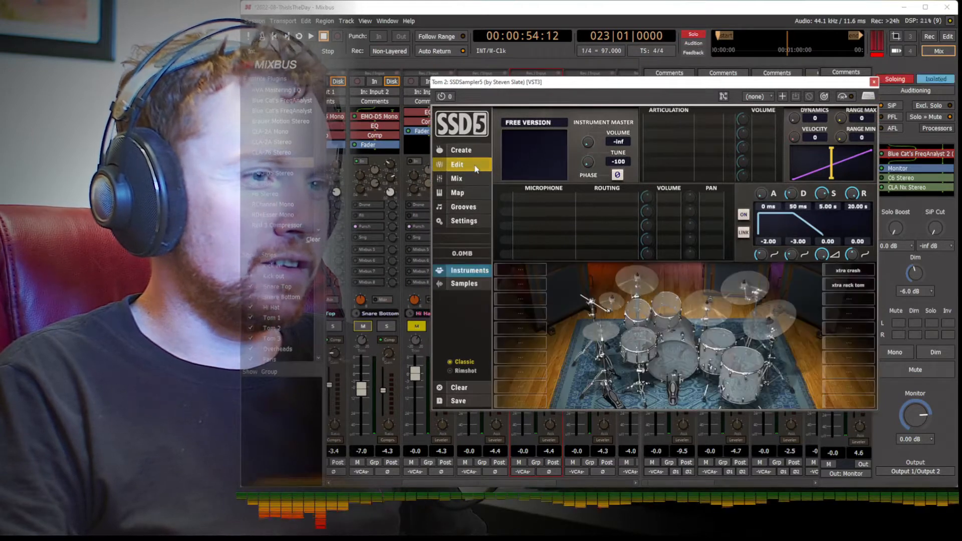
{"action": "left_click", "coordinate": [471, 194]}
{"action": "left_click", "coordinate": [472, 205]}
{"action": "left_click", "coordinate": [471, 180]}
{"action": "left_click", "coordinate": [472, 165]}
{"action": "left_click", "coordinate": [470, 180]}
{"action": "left_click", "coordinate": [874, 82]}
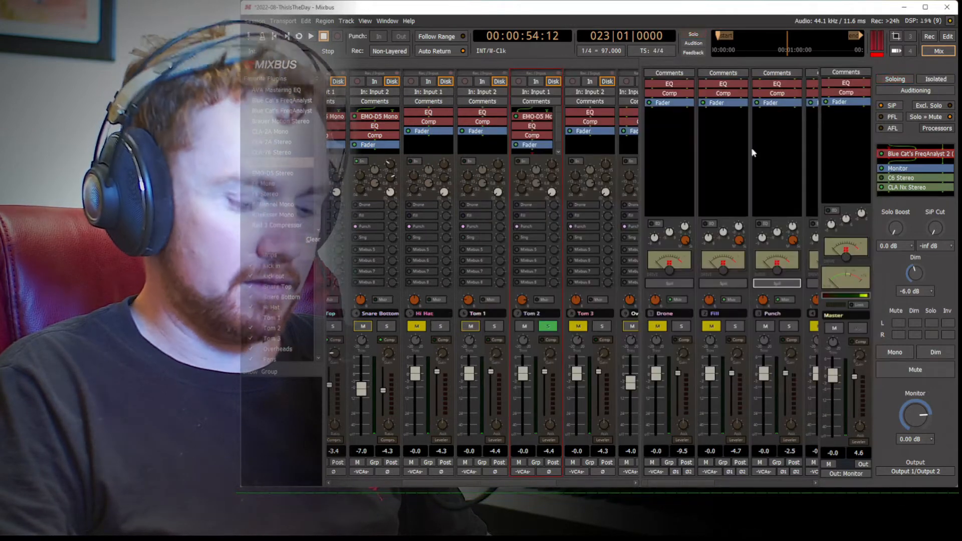
- Examine the Tom 2 waveform across the song and around the loop range in the editor, and start playback
{"action": "key", "text": "alt+e"}
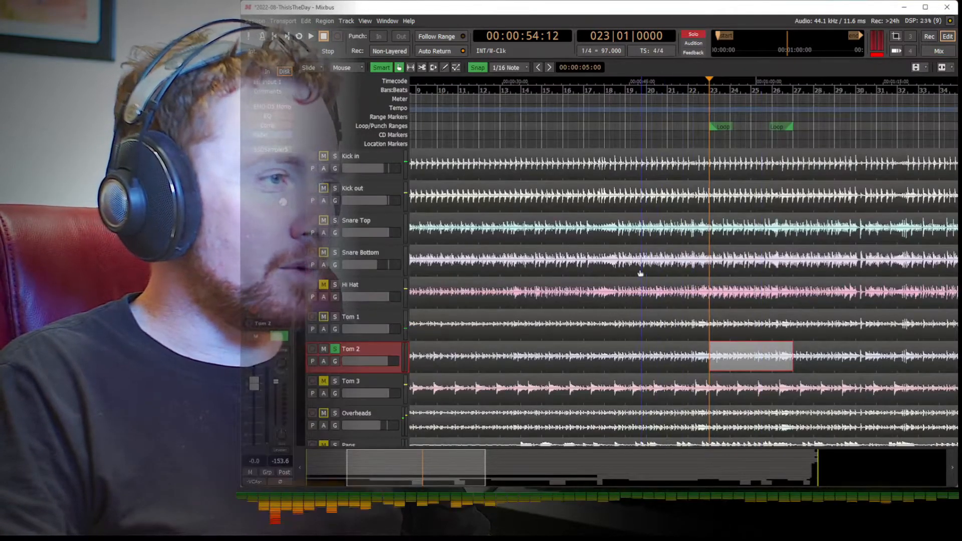
{"action": "scroll", "coordinate": [636, 301], "scroll_direction": "down", "scroll_amount": 1}
{"action": "key", "text": "minus"}
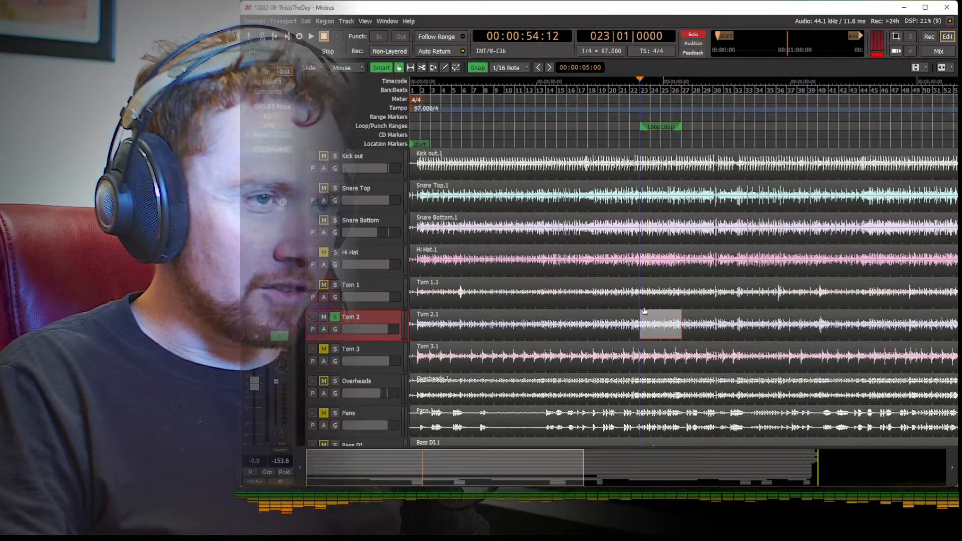
{"action": "scroll", "coordinate": [643, 307], "scroll_direction": "right", "scroll_amount": 6}
{"action": "scroll", "coordinate": [644, 310], "scroll_direction": "left", "scroll_amount": 8}
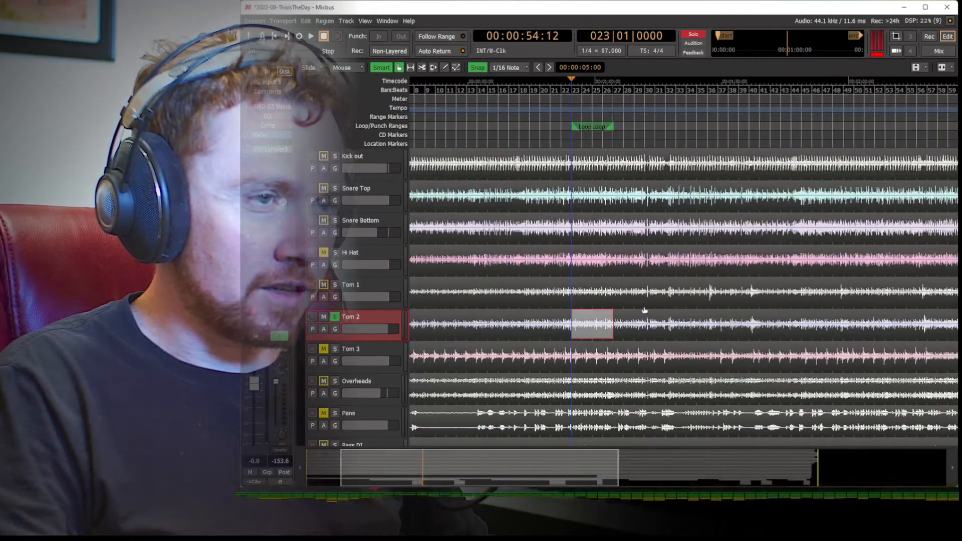
{"action": "key", "text": "equal"}
{"action": "key", "text": "equal"}
{"action": "key", "text": "equal"}
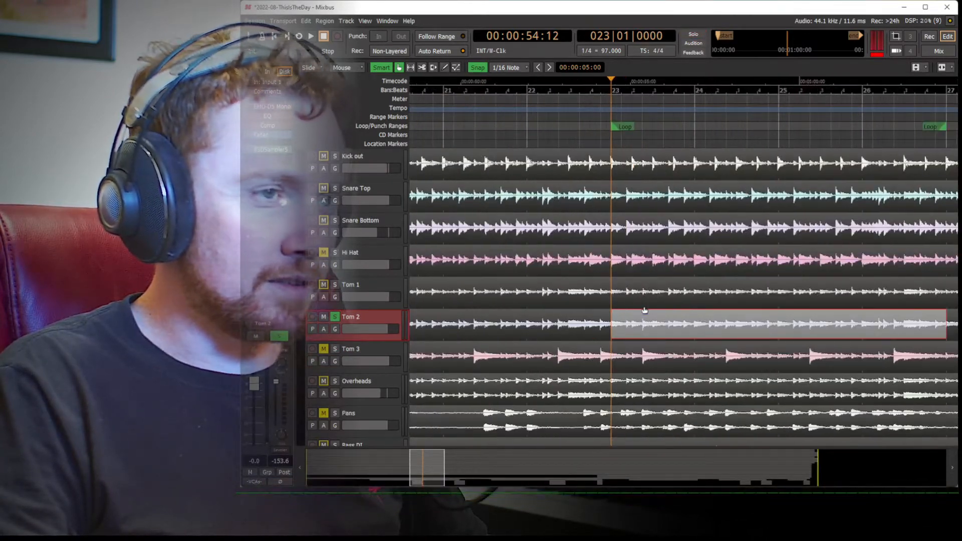
{"action": "key", "text": "space"}
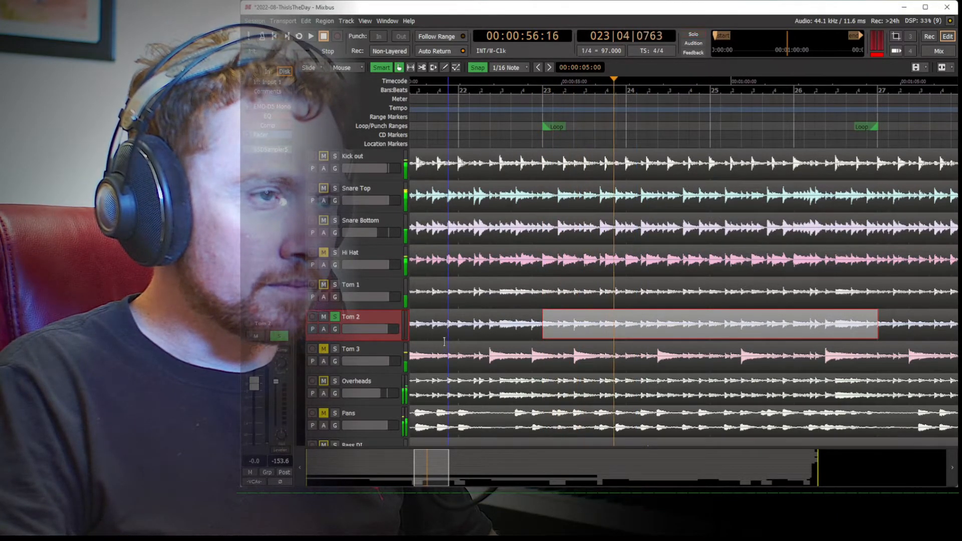
- Remove the SSDSampler5 plug-in from the Tom 2 track in the mixer and stop playback
{"action": "key", "text": "alt+m"}
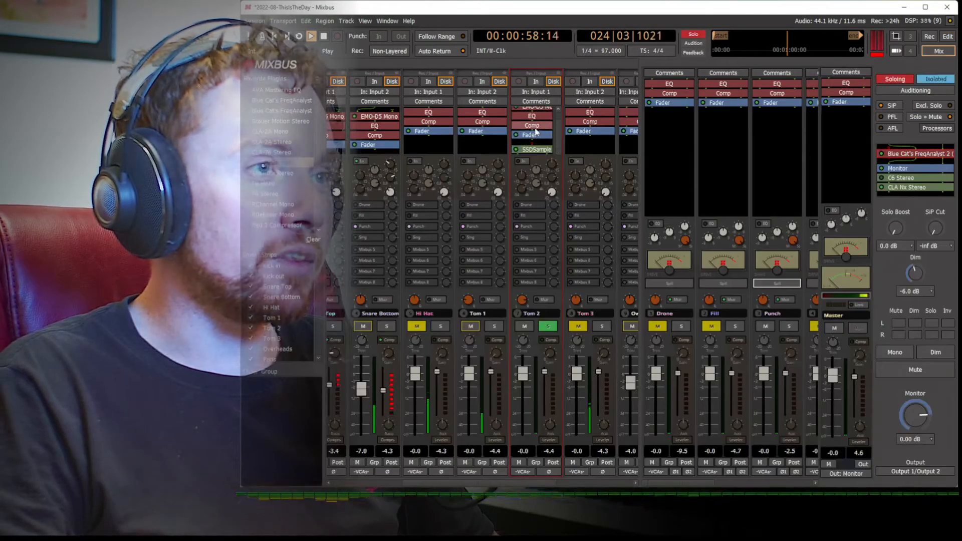
{"action": "key", "text": "Delete"}
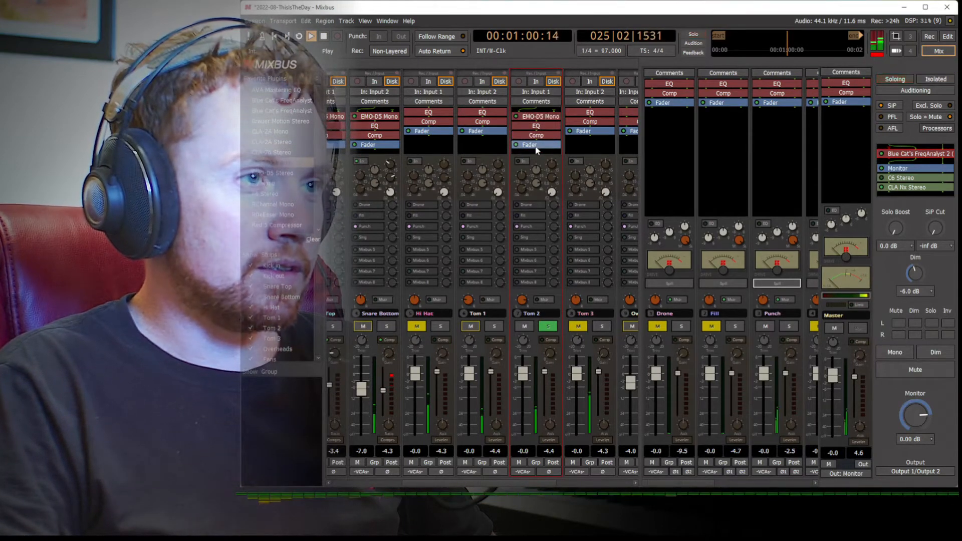
{"action": "key", "text": "space"}
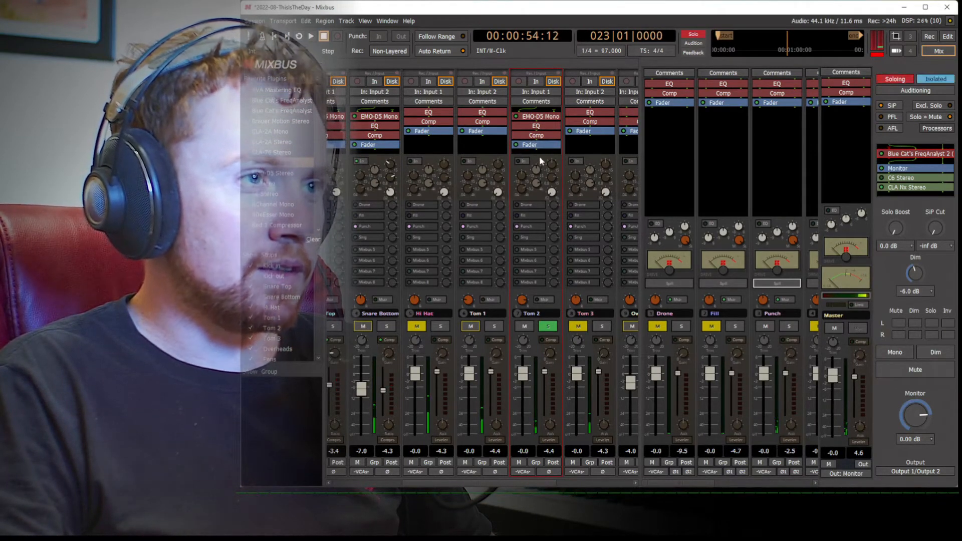
- Insert the Trigger 2 plug-in after the fader on the Tom 2 track and reposition its window
{"action": "double_click", "coordinate": [540, 149]}
{"action": "type", "text": "trigg"}
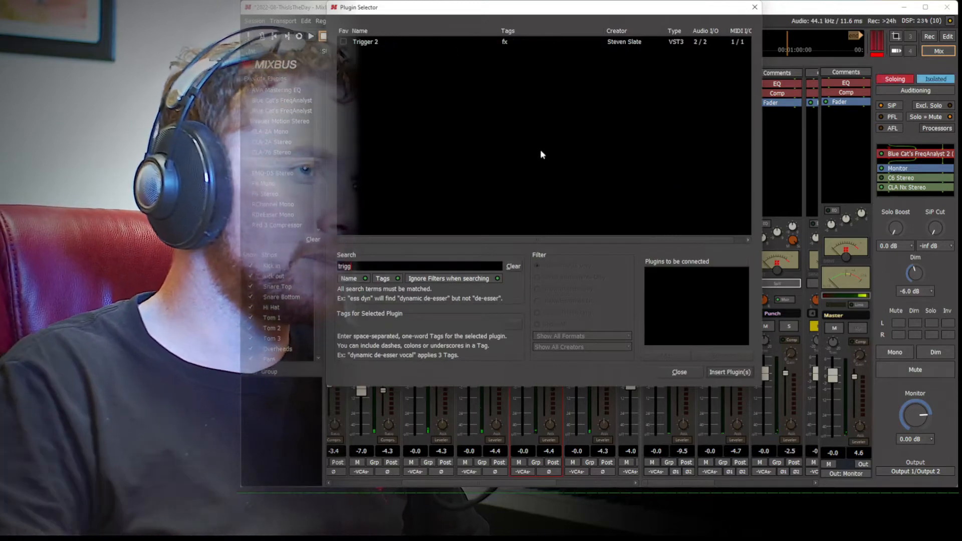
{"action": "double_click", "coordinate": [389, 42]}
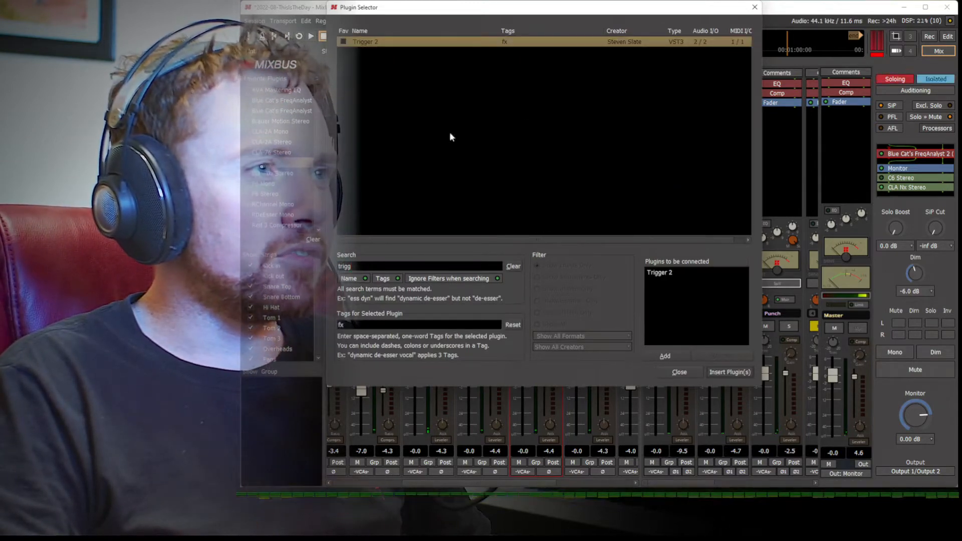
{"action": "left_click", "coordinate": [734, 376]}
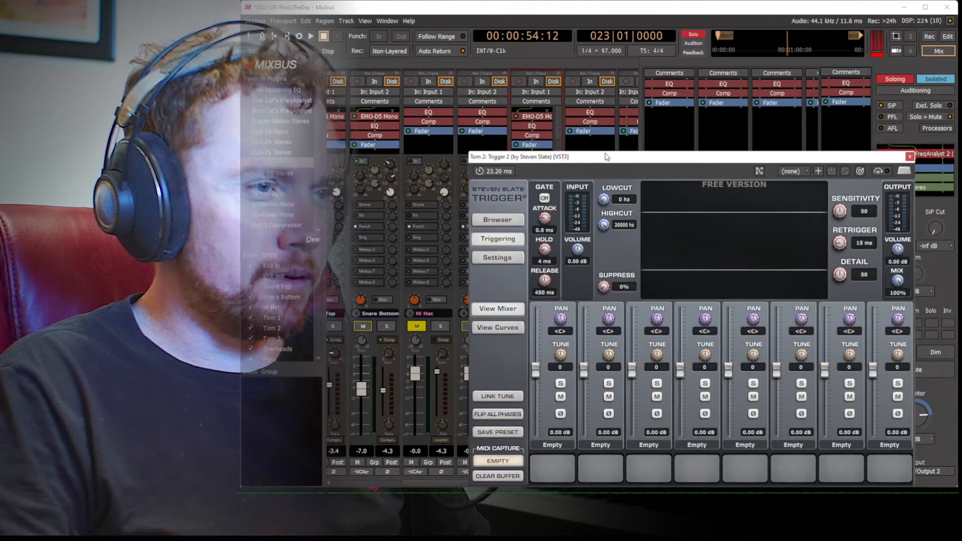
{"action": "left_click_drag", "start_coordinate": [608, 157], "coordinate": [571, 119]}
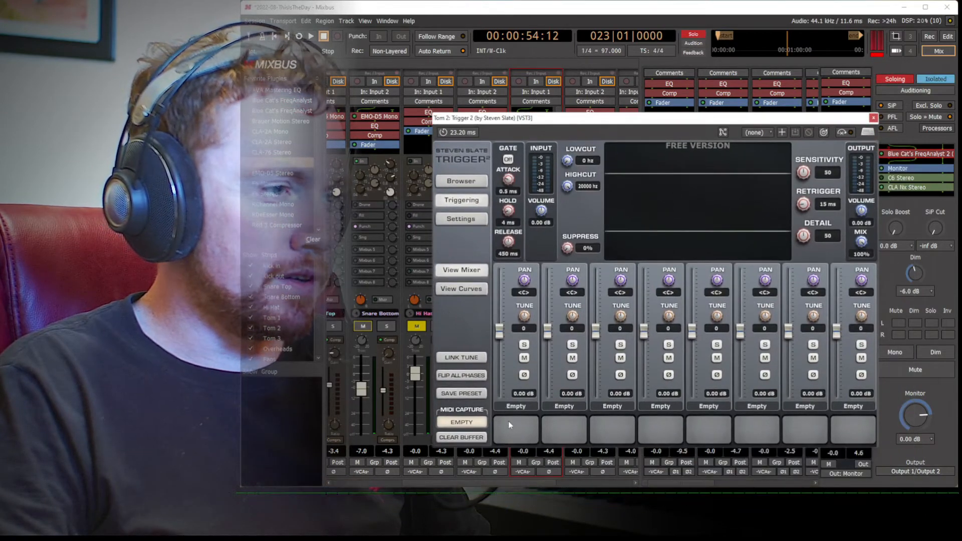
- Look through Trigger 2's Browser and Triggering pages, close its window, and remove the plug-in from Tom 2
{"action": "left_click", "coordinate": [469, 181]}
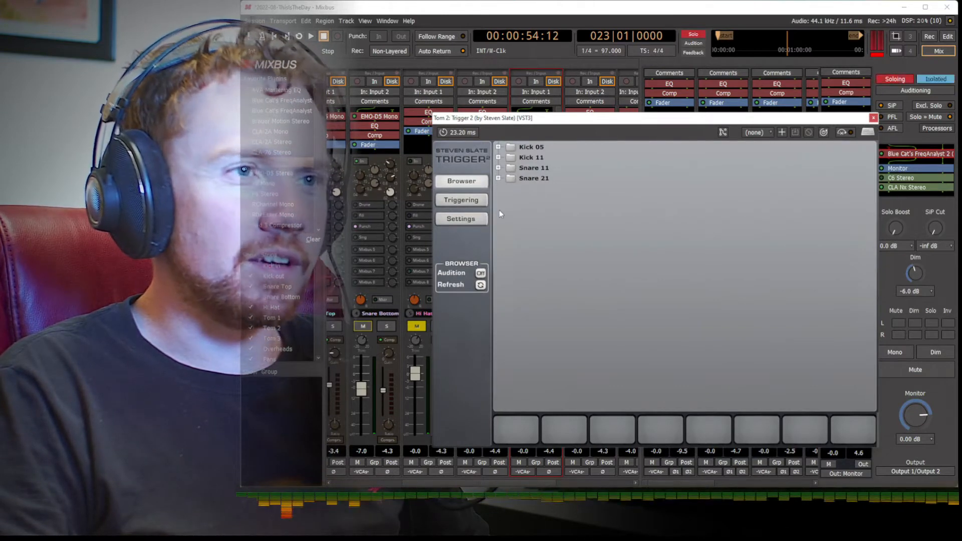
{"action": "left_click", "coordinate": [479, 204]}
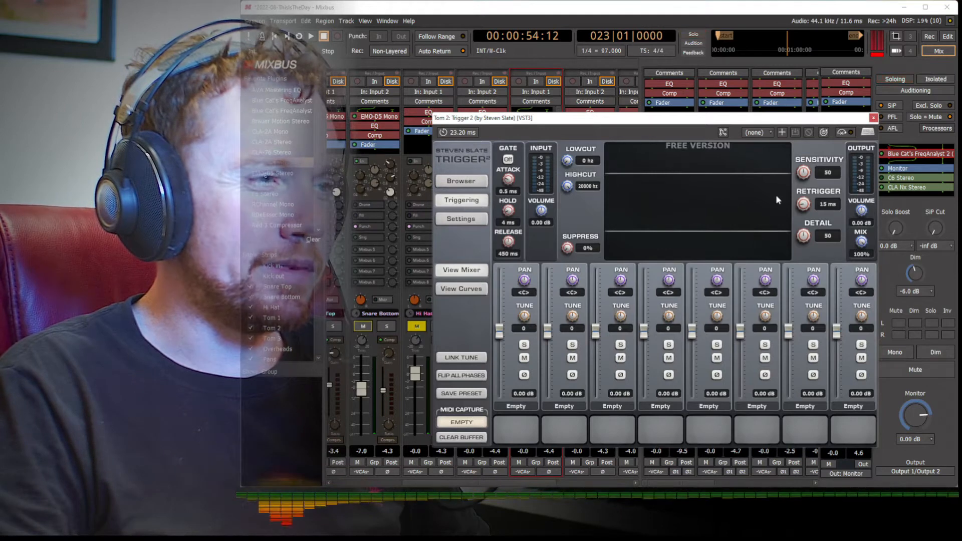
{"action": "left_click", "coordinate": [873, 118]}
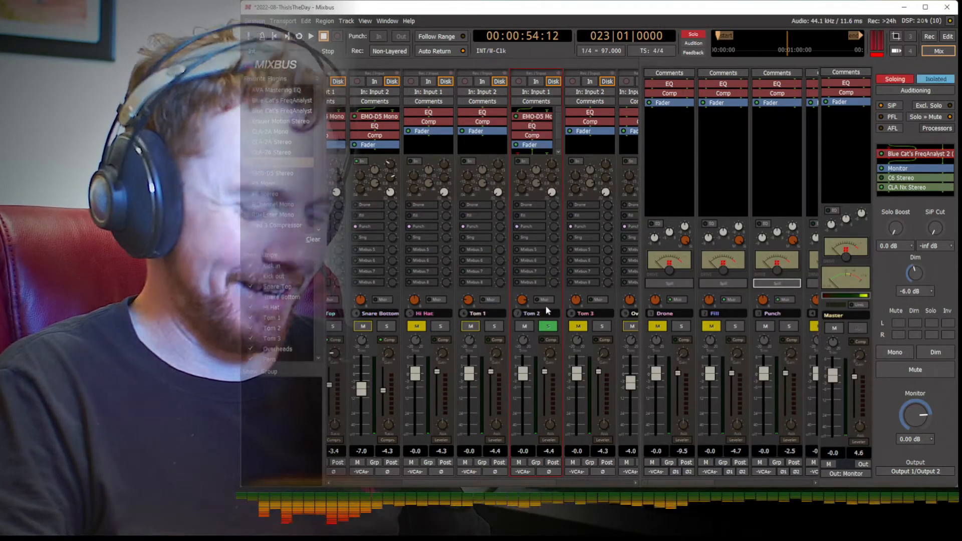
{"action": "scroll", "coordinate": [533, 146], "scroll_direction": "down", "scroll_amount": 1}
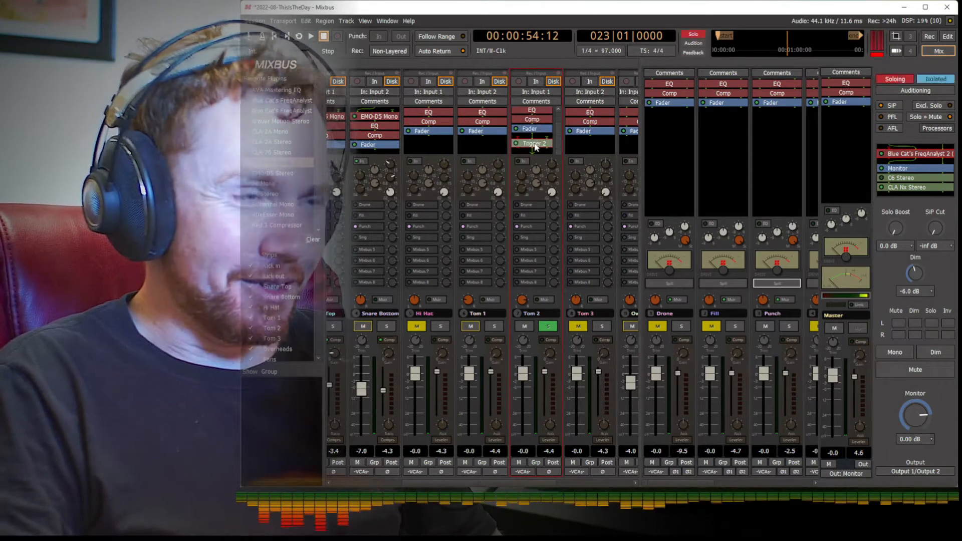
{"action": "scroll", "coordinate": [535, 146], "scroll_direction": "up", "scroll_amount": 1}
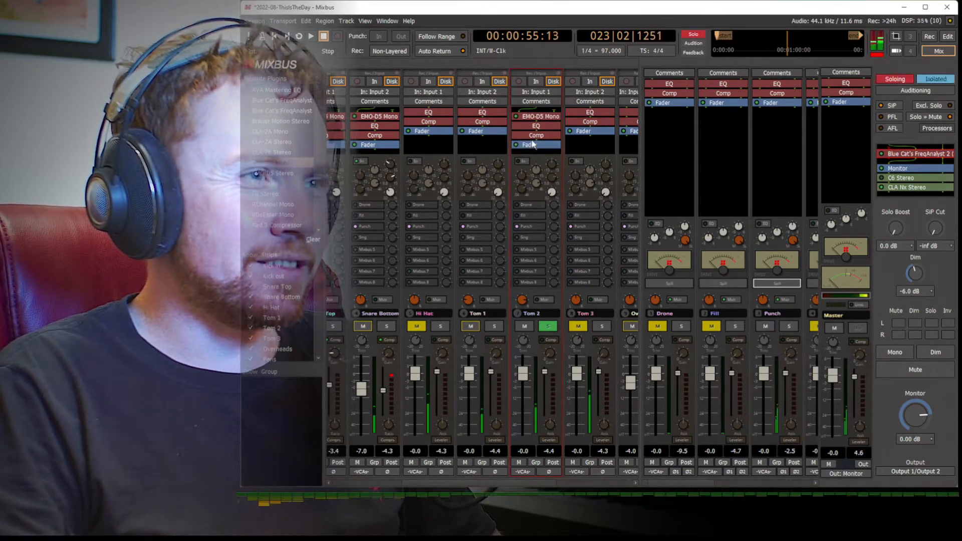
- Take Tom 2 out of solo, unmute Tom 3, and stop playback
{"action": "left_click", "coordinate": [547, 326]}
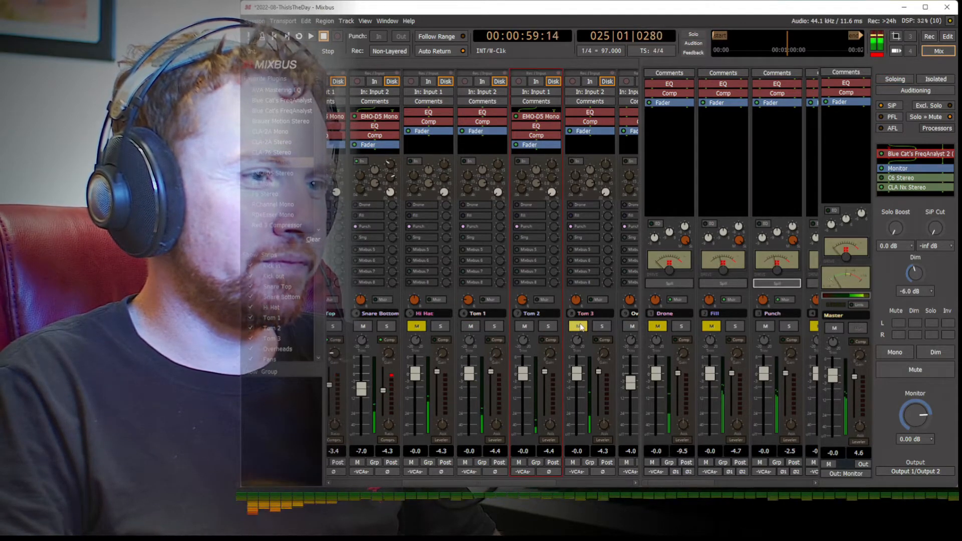
{"action": "key", "text": "space"}
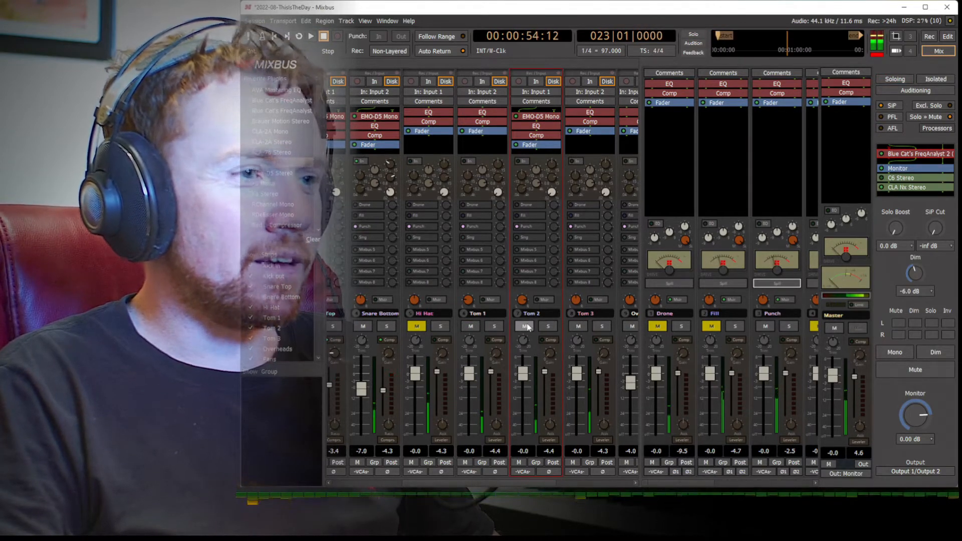
- Look over the tom tracks' waveforms in the editor from the start of the song to its end
{"action": "key", "text": "alt+e"}
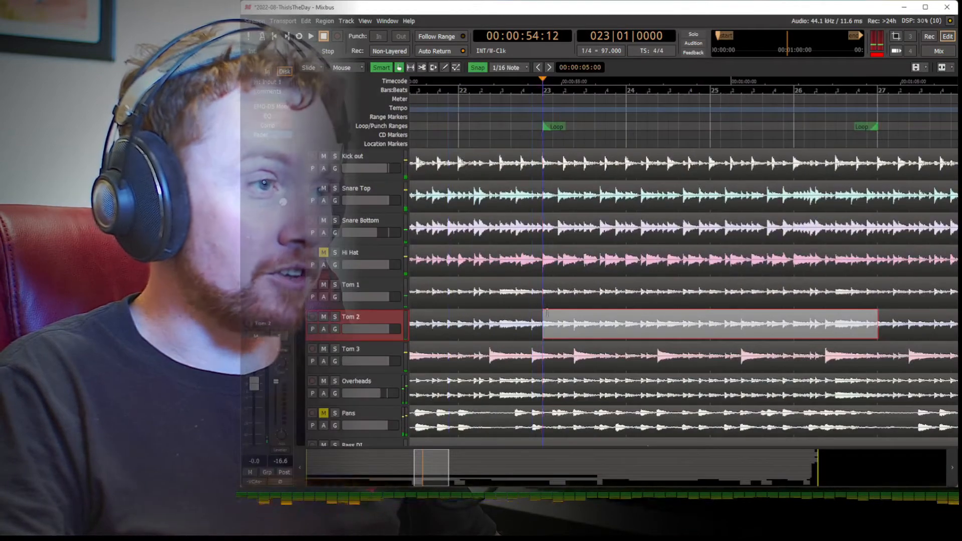
{"action": "scroll", "coordinate": [584, 343], "scroll_direction": "down", "scroll_amount": 2}
{"action": "scroll", "coordinate": [600, 328], "scroll_direction": "right", "scroll_amount": 6}
{"action": "scroll", "coordinate": [600, 328], "scroll_direction": "right", "scroll_amount": 3}
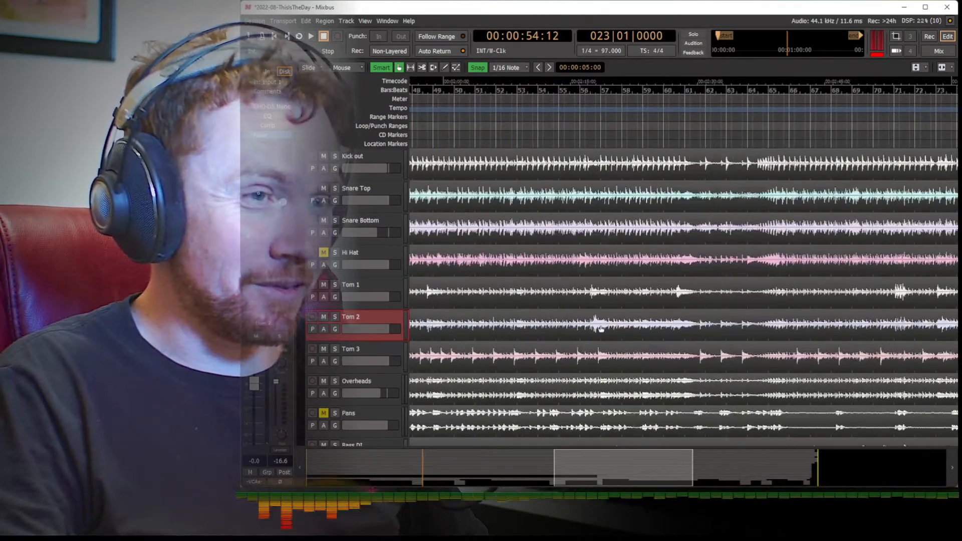
{"action": "scroll", "coordinate": [600, 329], "scroll_direction": "left", "scroll_amount": 10}
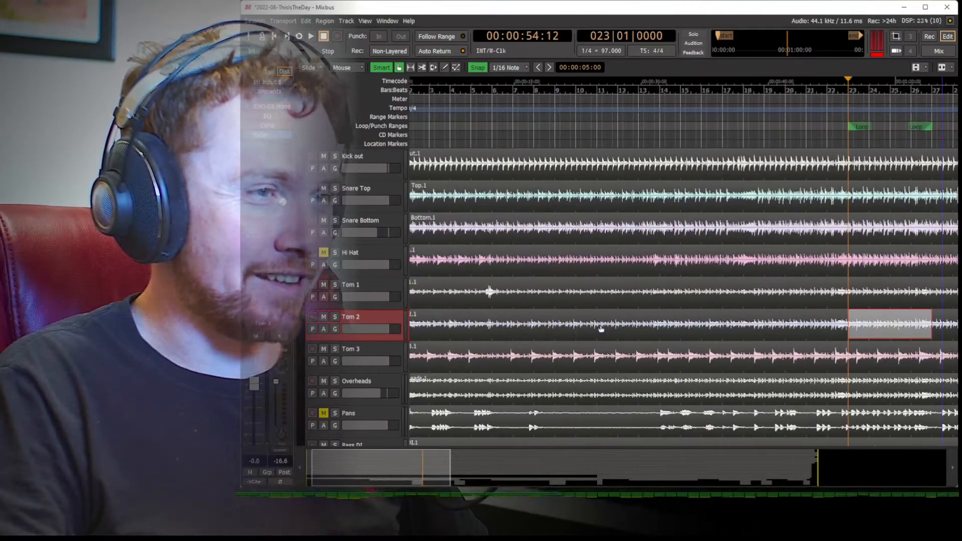
{"action": "scroll", "coordinate": [597, 328], "scroll_direction": "right", "scroll_amount": 7}
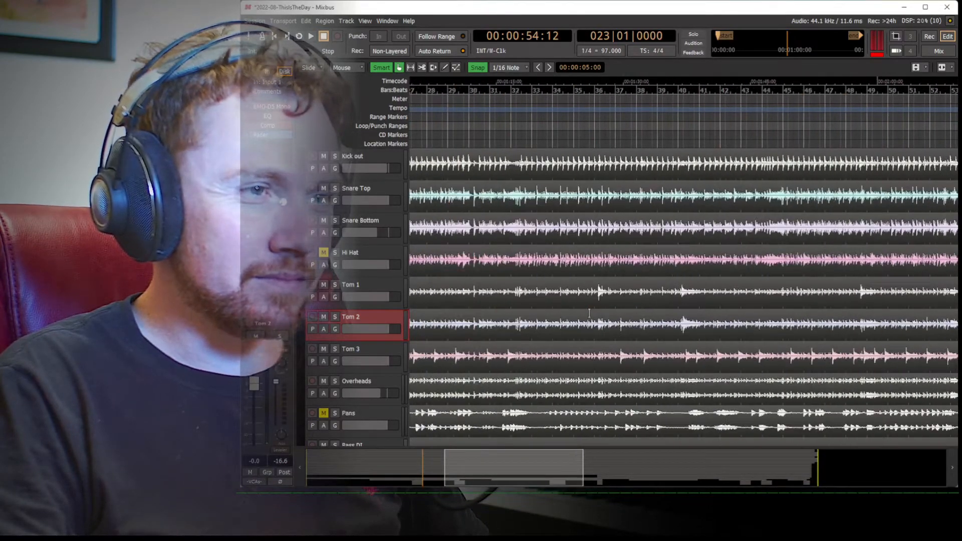
{"action": "scroll", "coordinate": [589, 313], "scroll_direction": "right", "scroll_amount": 9}
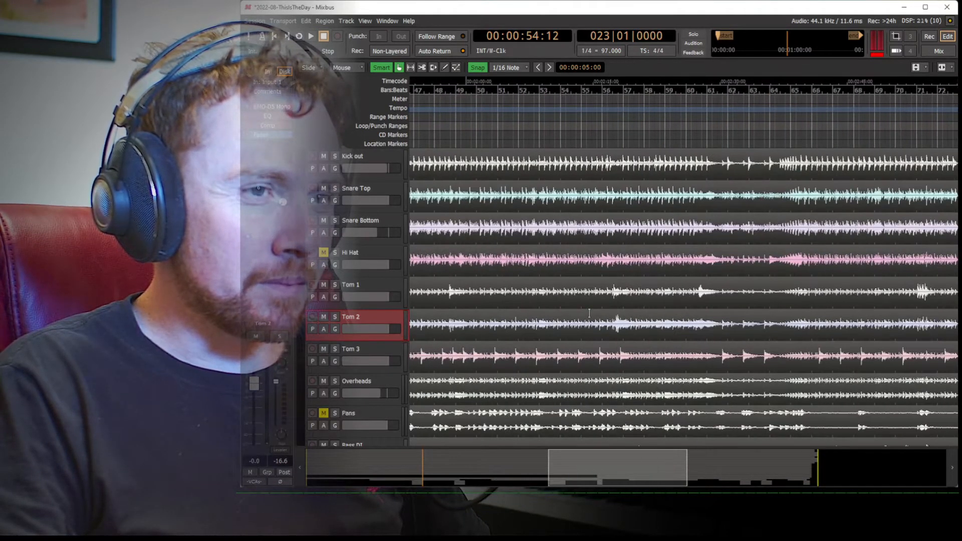
{"action": "scroll", "coordinate": [589, 313], "scroll_direction": "right", "scroll_amount": 3}
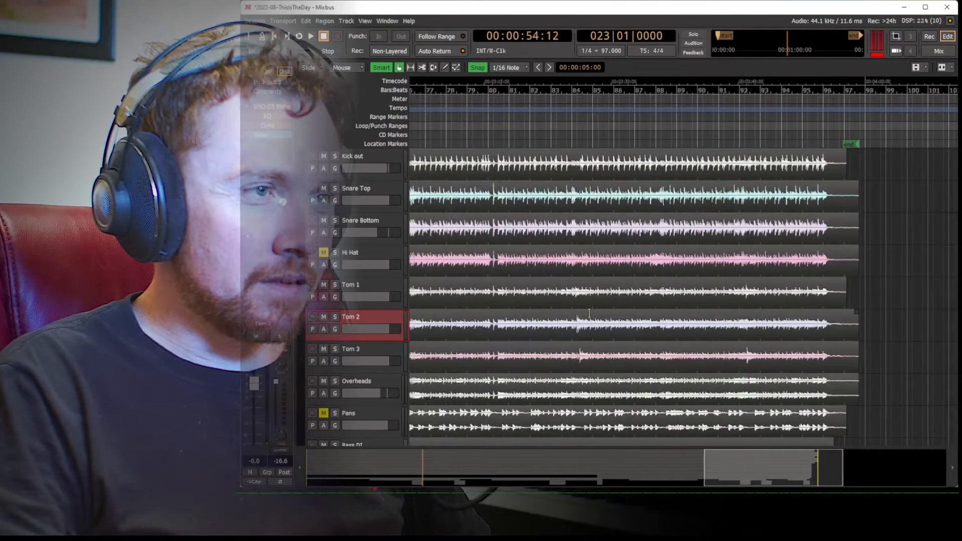
{"action": "scroll", "coordinate": [589, 313], "scroll_direction": "left", "scroll_amount": 5}
{"action": "scroll", "coordinate": [589, 313], "scroll_direction": "left", "scroll_amount": 10}
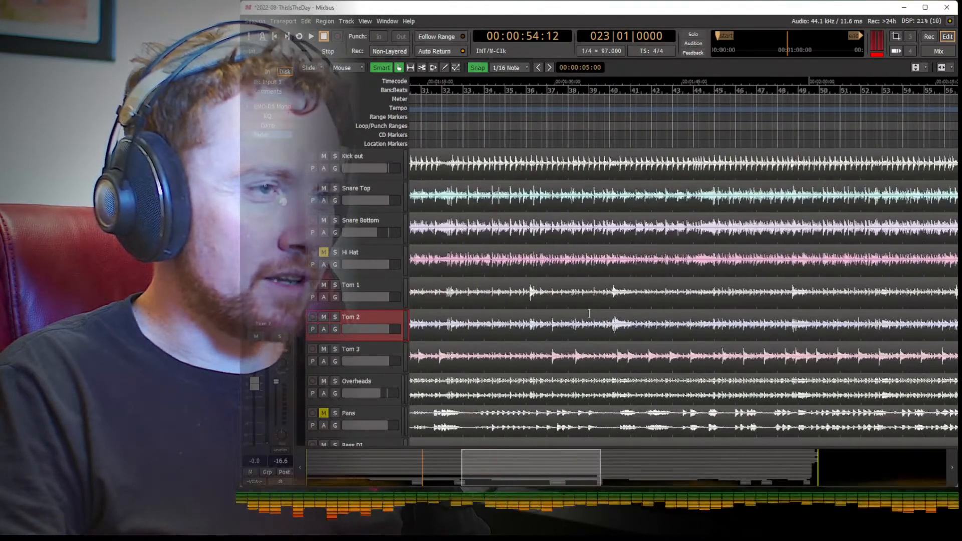
{"action": "scroll", "coordinate": [589, 313], "scroll_direction": "left", "scroll_amount": 4}
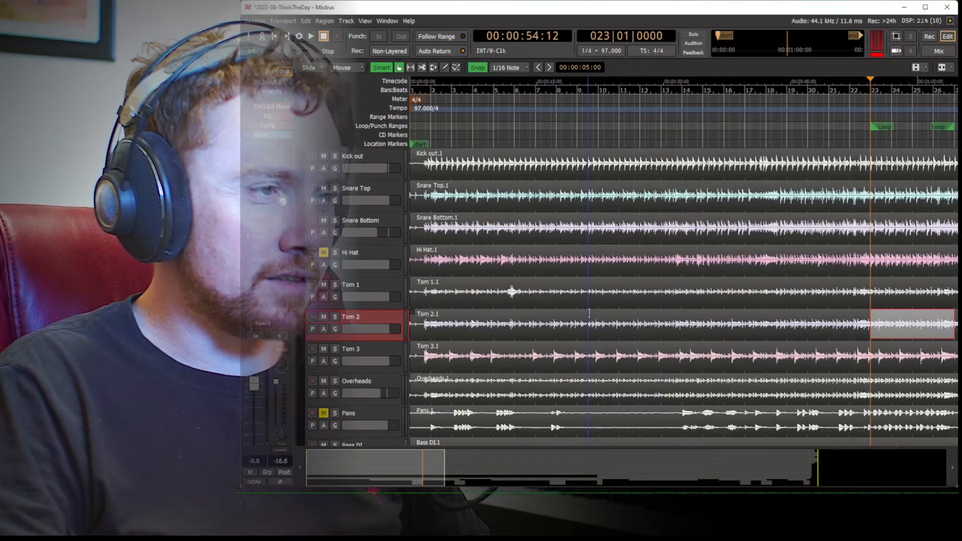
- Select the Tom 3 track in the editor
{"action": "left_click", "coordinate": [385, 347]}
{"action": "right_click", "coordinate": [386, 348]}
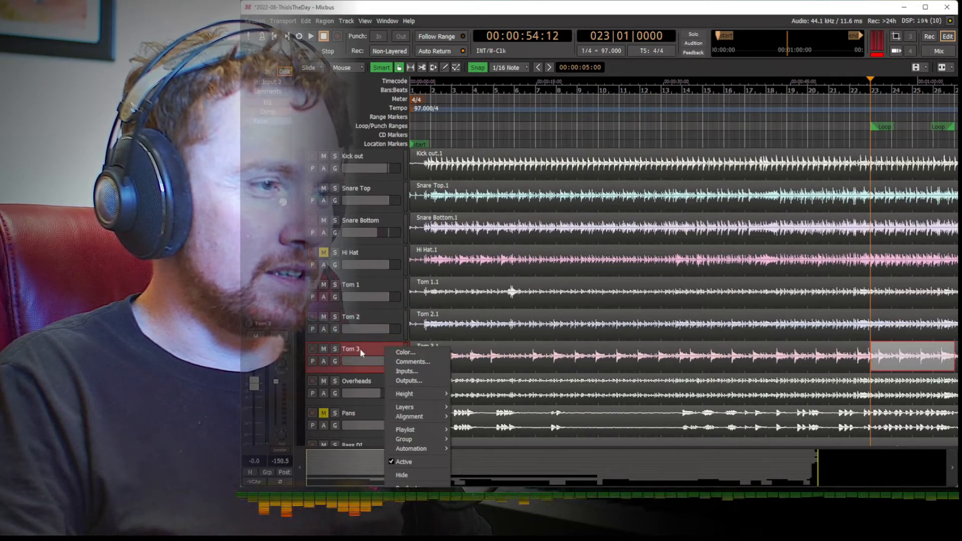
{"action": "left_click", "coordinate": [360, 349]}
- Add one MIDI track named Toms in the mixer, using SSDSampler5 as its instrument
{"action": "key", "text": "alt+m"}
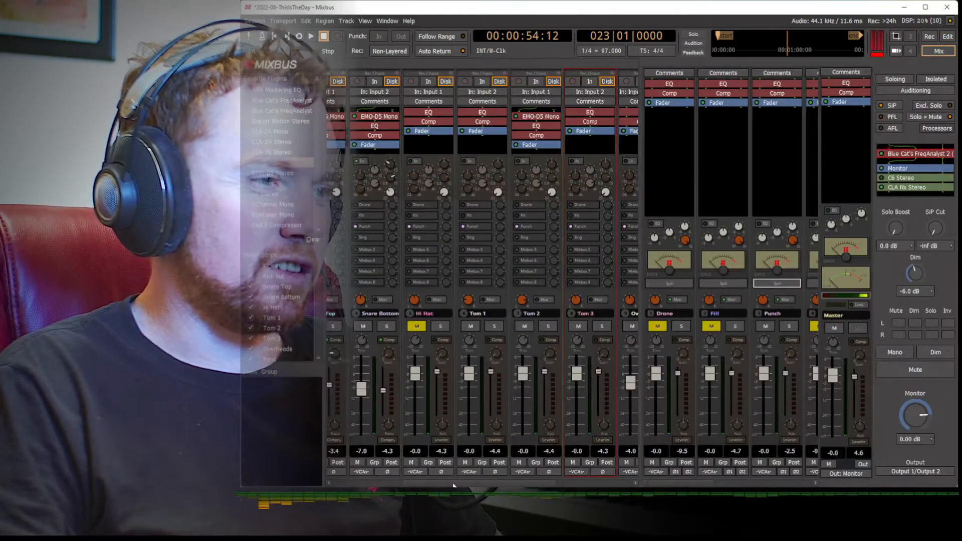
{"action": "scroll", "coordinate": [453, 485], "scroll_direction": "right", "scroll_amount": 3}
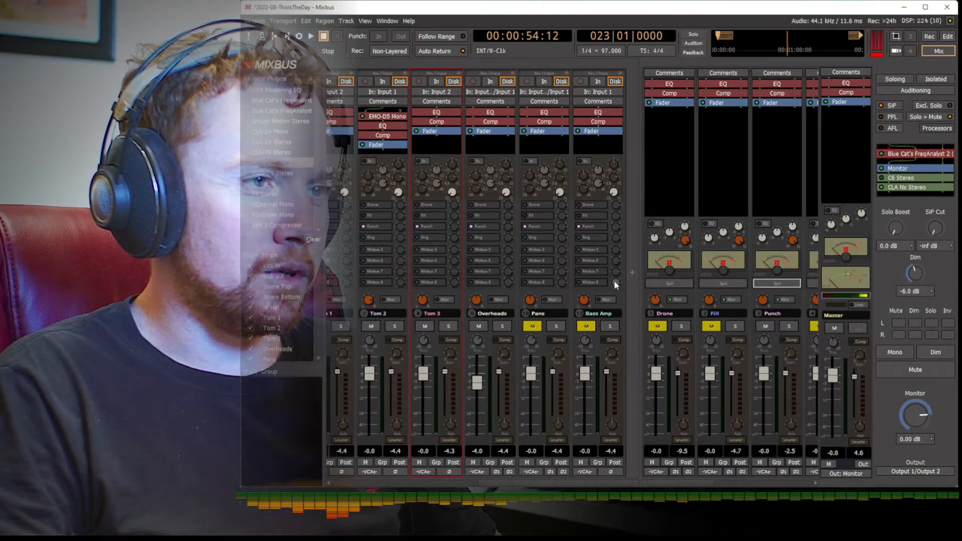
{"action": "left_click", "coordinate": [631, 272]}
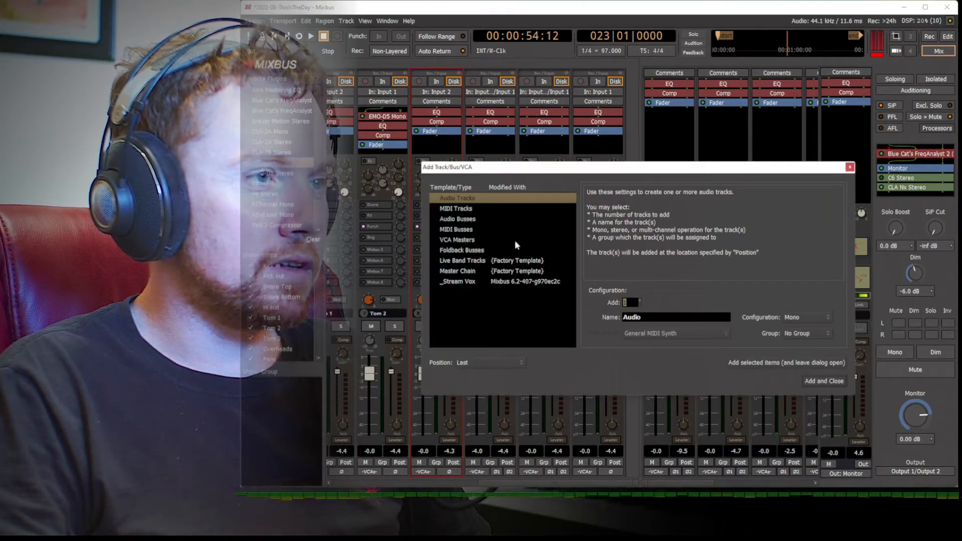
{"action": "left_click", "coordinate": [455, 209]}
{"action": "left_click", "coordinate": [685, 333]}
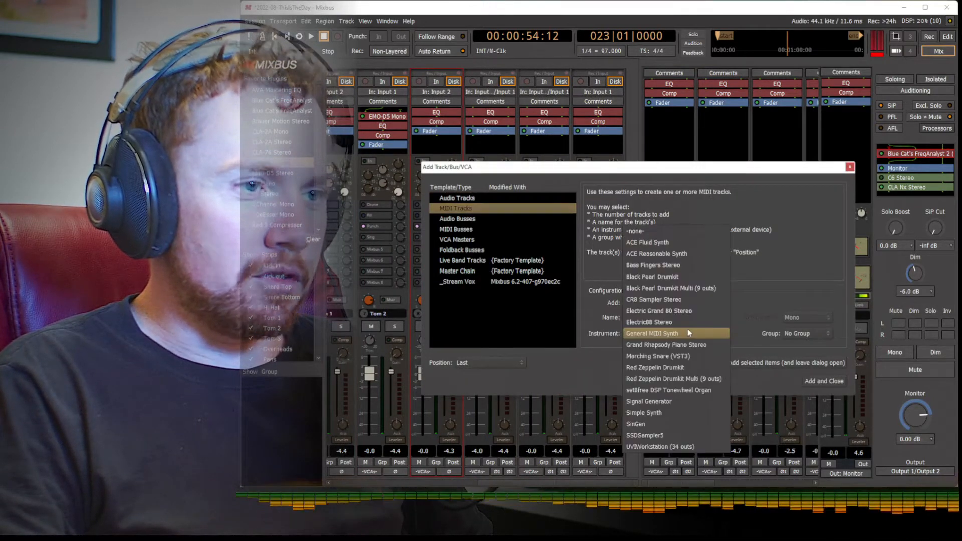
{"action": "left_click", "coordinate": [683, 436]}
{"action": "left_click_drag", "start_coordinate": [670, 319], "coordinate": [612, 315]}
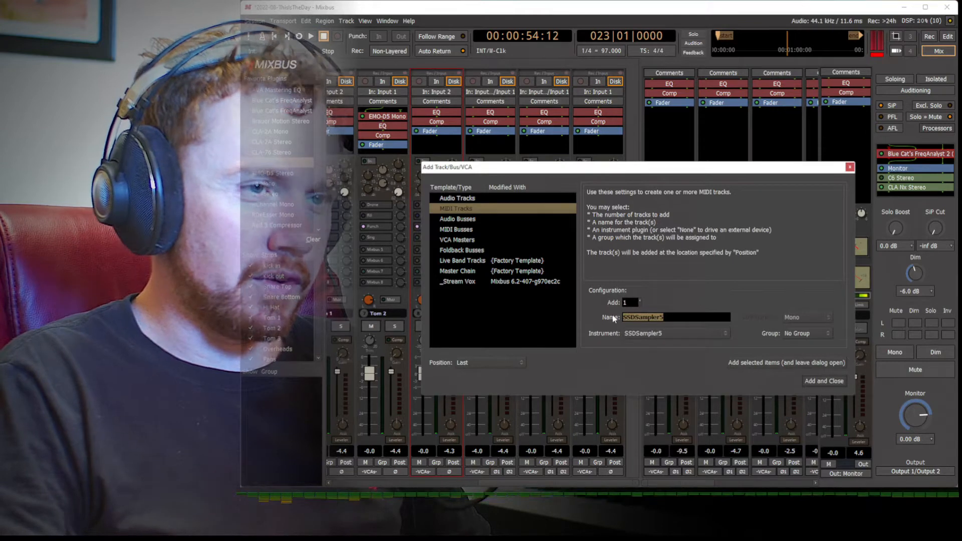
{"action": "type", "text": "Toms"}
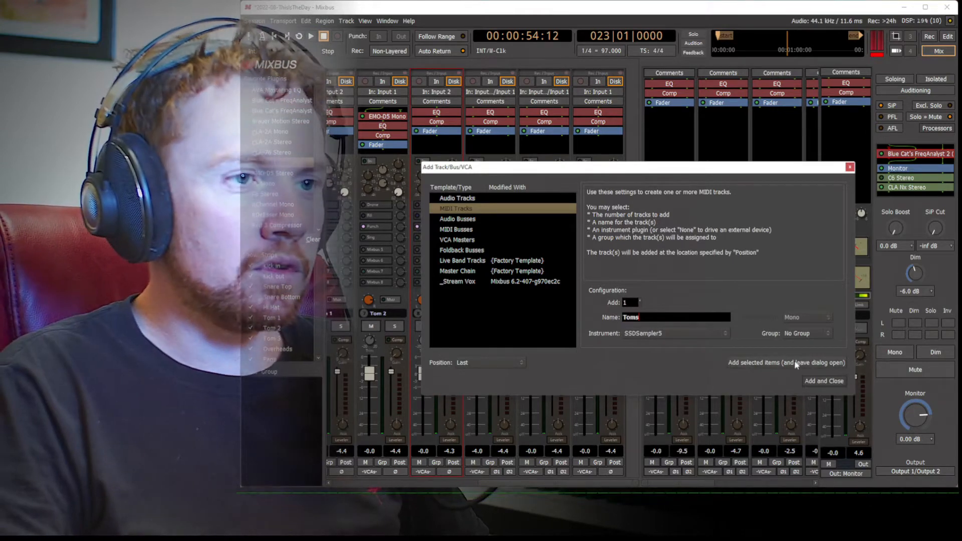
{"action": "left_click", "coordinate": [823, 381]}
{"action": "left_click_drag", "start_coordinate": [482, 485], "coordinate": [627, 485]}
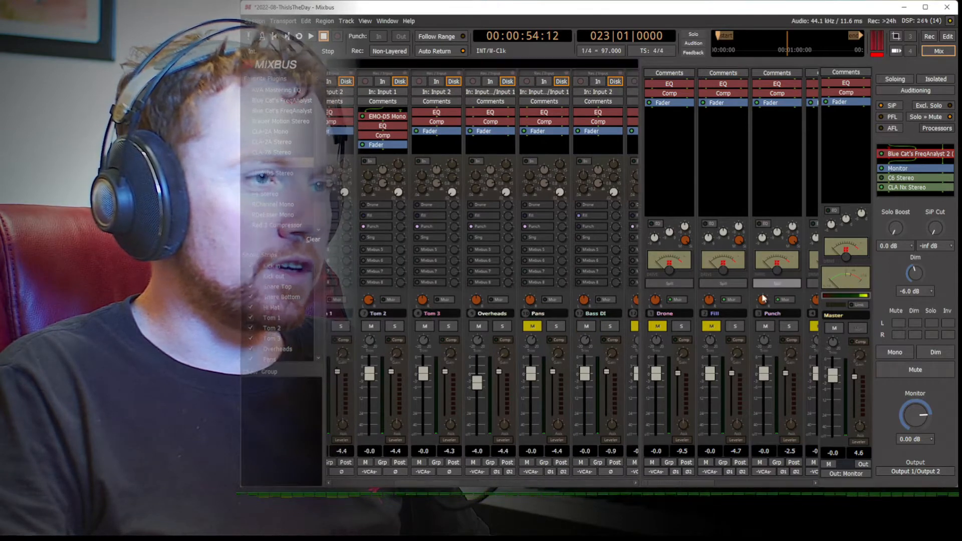
- Assign the Toms track to the Punch mixbus and move it directly below Tom 3 in the track order
{"action": "left_click_drag", "start_coordinate": [445, 483], "coordinate": [633, 473]}
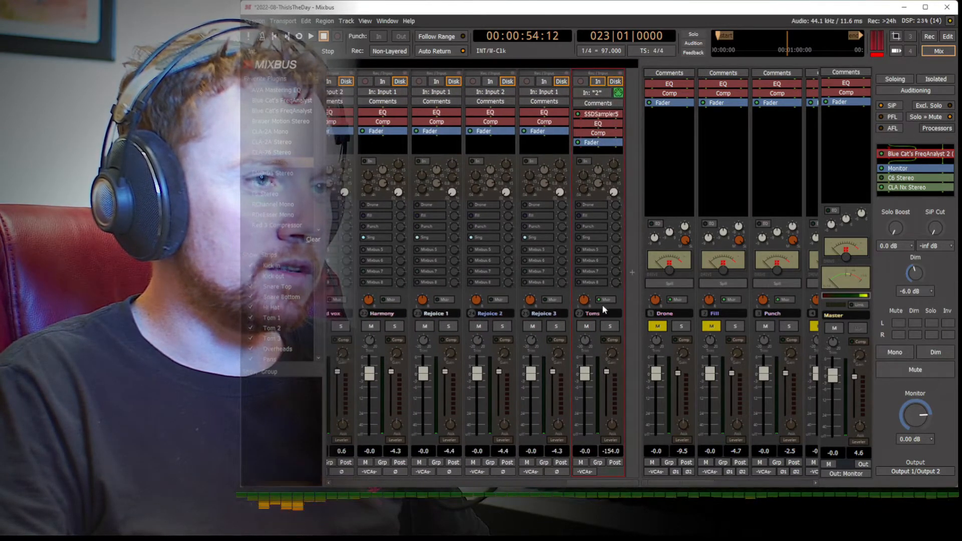
{"action": "left_click", "coordinate": [594, 229]}
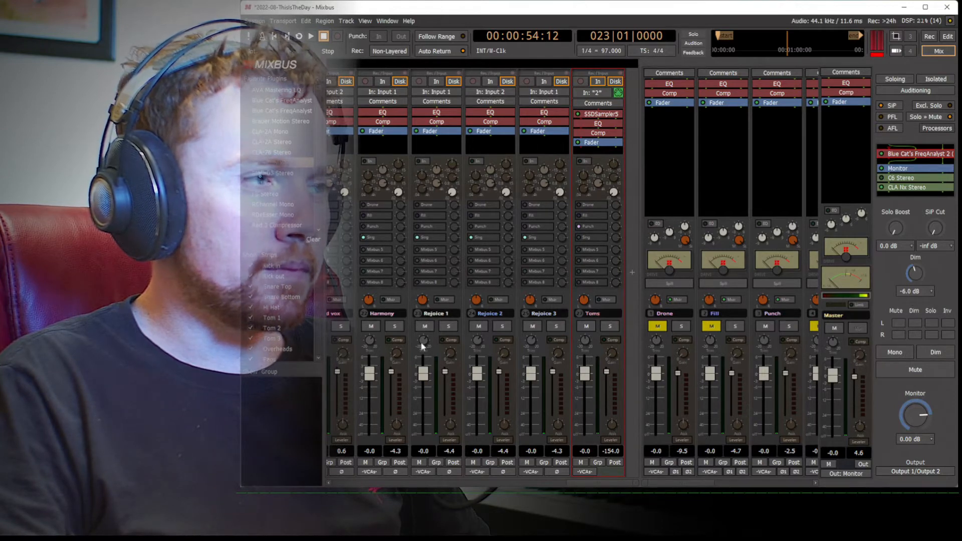
{"action": "key", "text": "alt+m"}
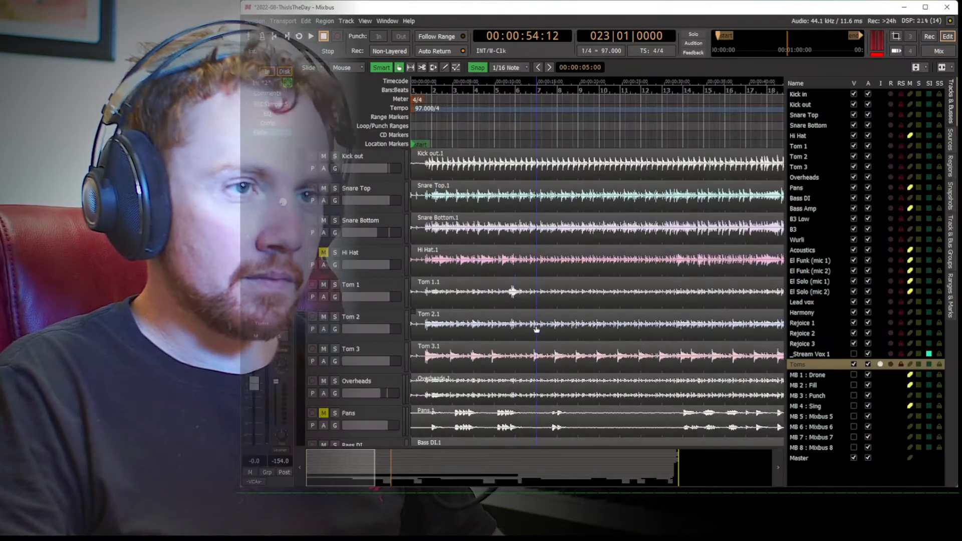
{"action": "left_click_drag", "start_coordinate": [811, 365], "coordinate": [815, 169]}
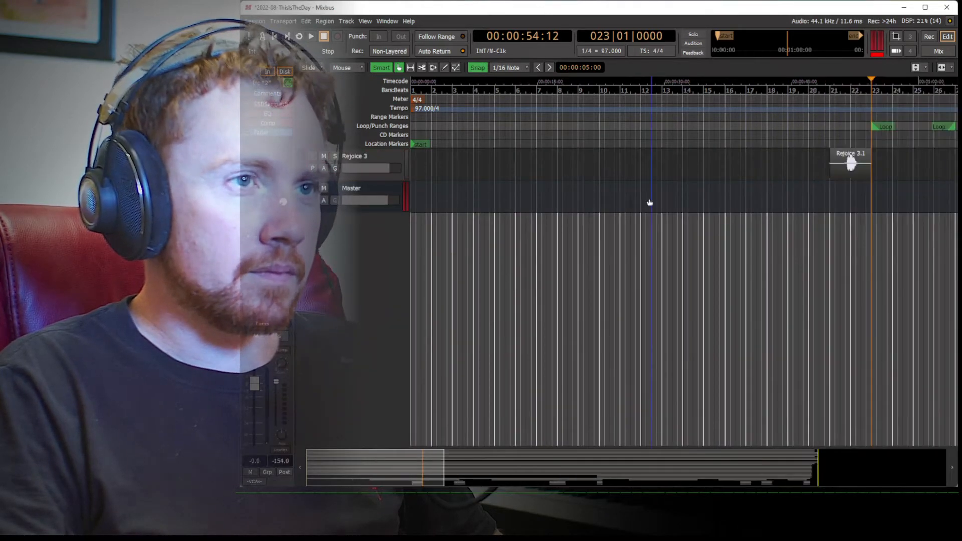
- Spill the Punch mixbus's tracks in the mixer and load the Deluxe 2 Free Hugo kit into the Toms track's SSDSampler5
{"action": "key", "text": "alt+m"}
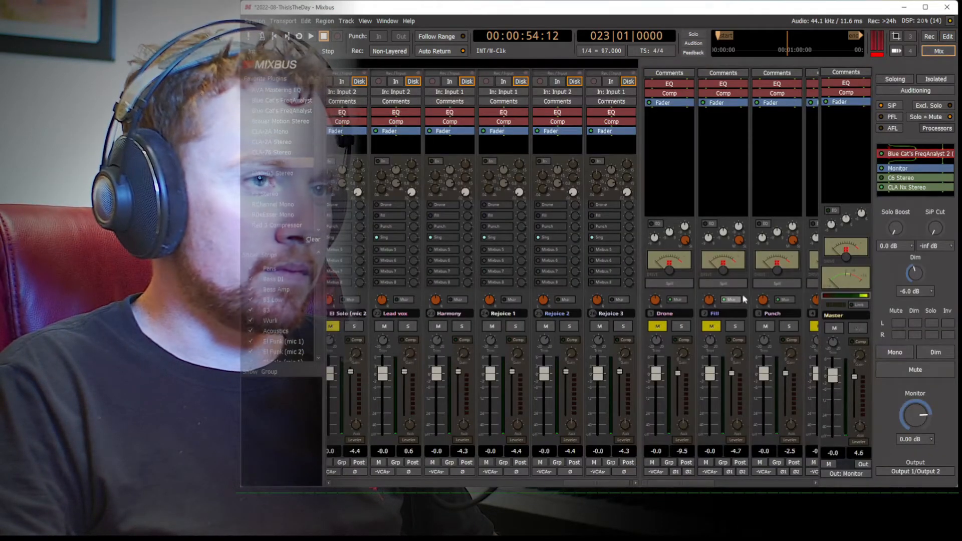
{"action": "left_click", "coordinate": [764, 284]}
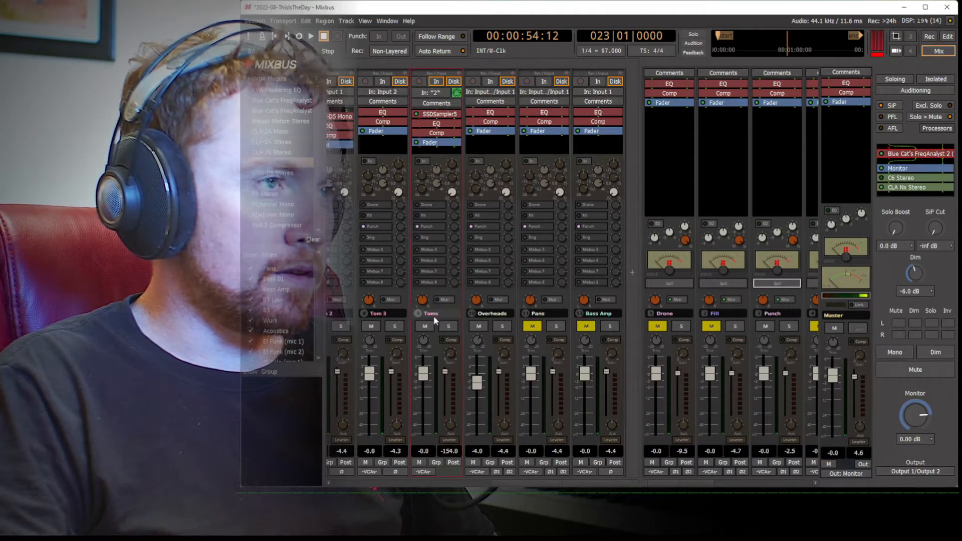
{"action": "left_click", "coordinate": [437, 116]}
{"action": "double_click", "coordinate": [438, 115]}
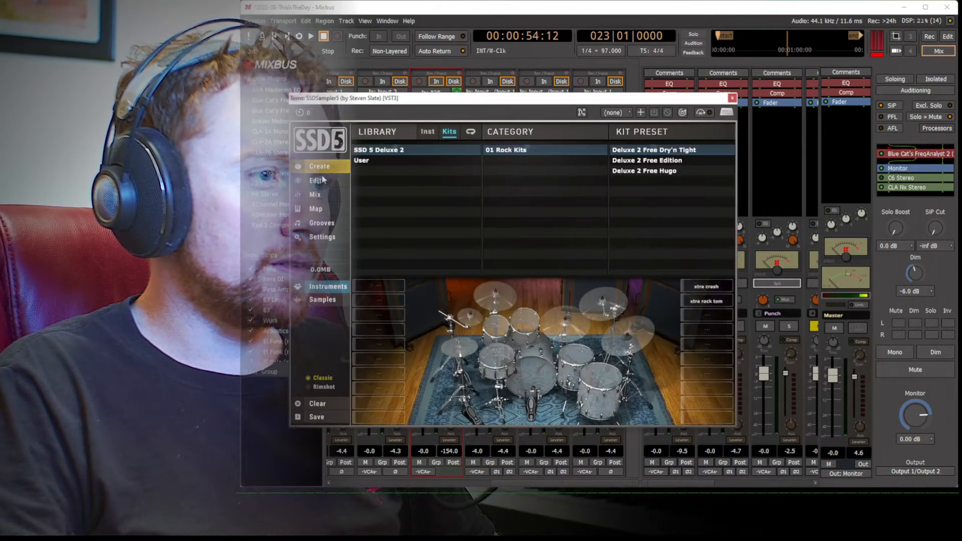
{"action": "left_click", "coordinate": [403, 159]}
{"action": "left_click", "coordinate": [442, 153]}
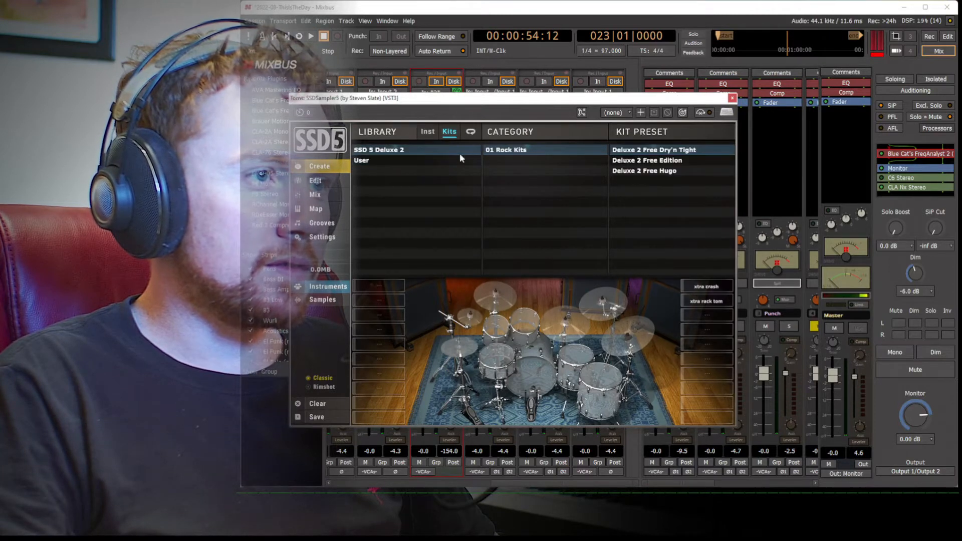
{"action": "left_click", "coordinate": [645, 171]}
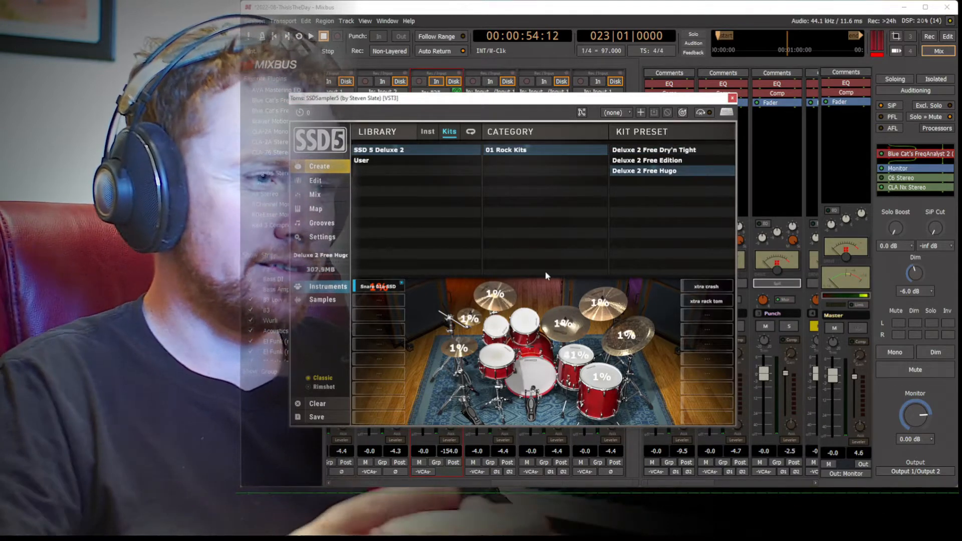
- Audition the rack and floor toms of the sampler kit, and close the SSDSampler5 window
{"action": "left_click", "coordinate": [525, 333]}
{"action": "left_click", "coordinate": [575, 360]}
{"action": "left_click", "coordinate": [602, 377]}
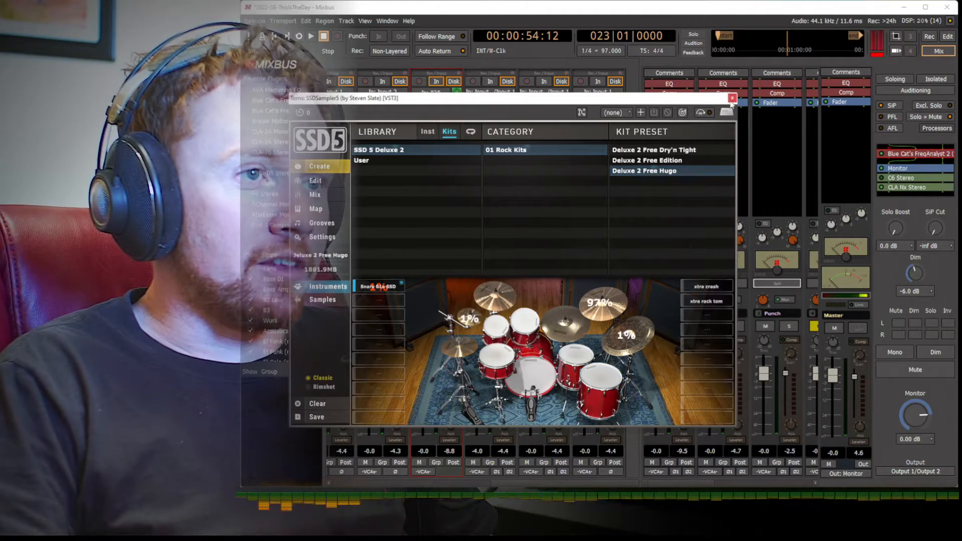
{"action": "left_click", "coordinate": [731, 98]}
- Play the song from near its start in the editor and examine the first Tom 3 hits up close
{"action": "key", "text": "alt+m"}
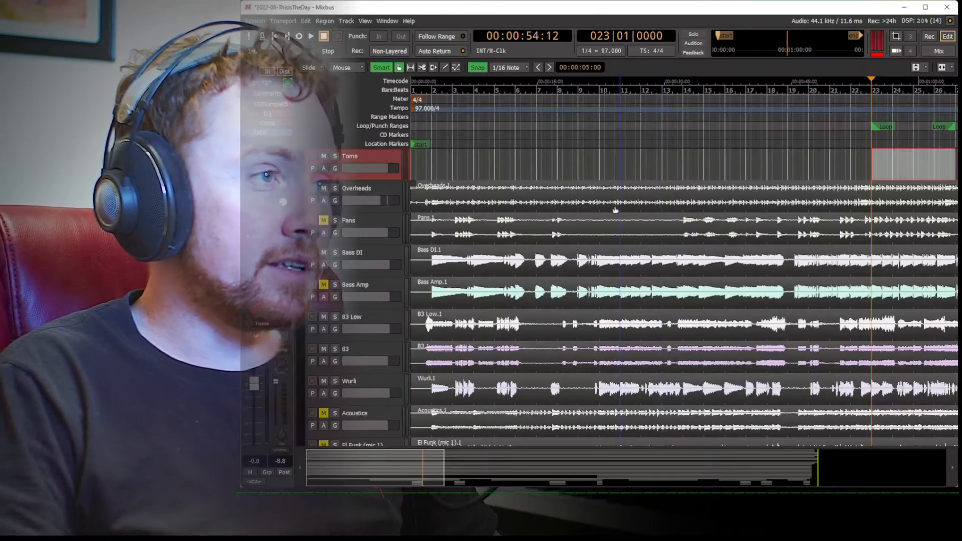
{"action": "scroll", "coordinate": [595, 205], "scroll_direction": "up", "scroll_amount": 2}
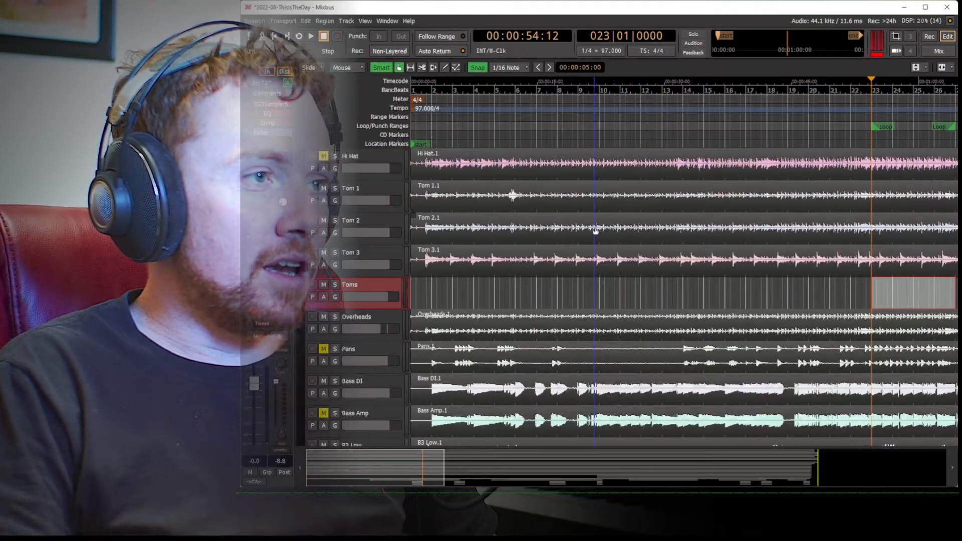
{"action": "left_click", "coordinate": [420, 97]}
{"action": "key", "text": "space"}
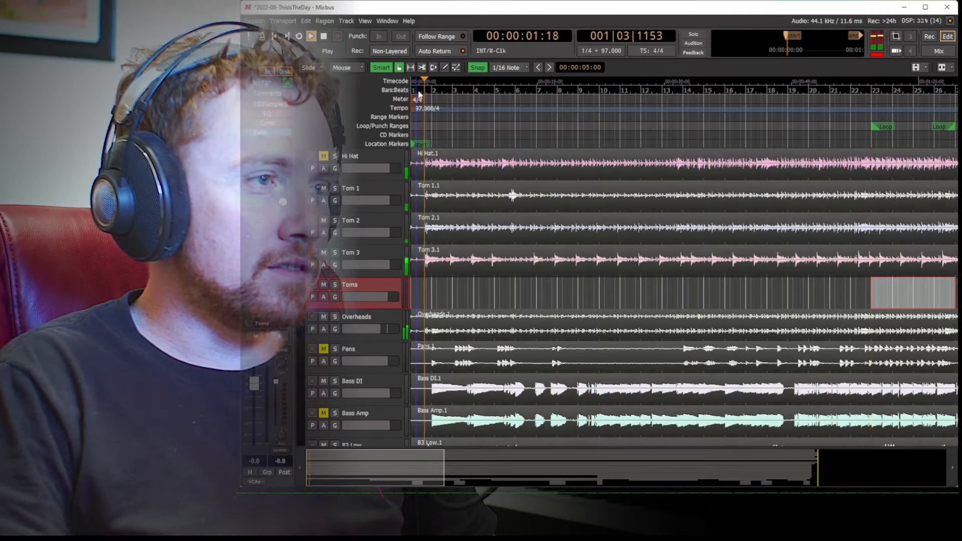
{"action": "scroll", "coordinate": [438, 289], "scroll_direction": "up", "scroll_amount": 5}
{"action": "scroll", "coordinate": [439, 289], "scroll_direction": "left", "scroll_amount": 10}
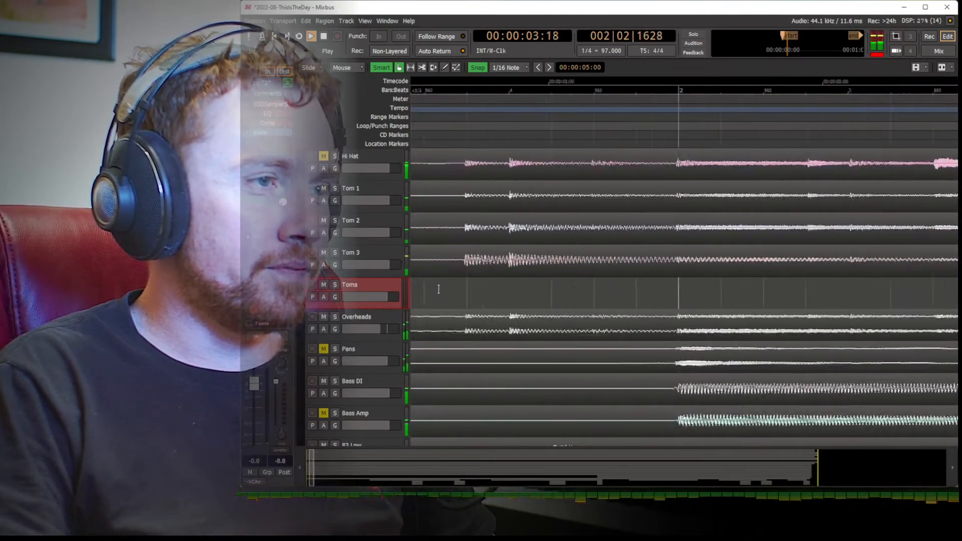
{"action": "scroll", "coordinate": [440, 289], "scroll_direction": "right", "scroll_amount": 1}
{"action": "key", "text": "space"}
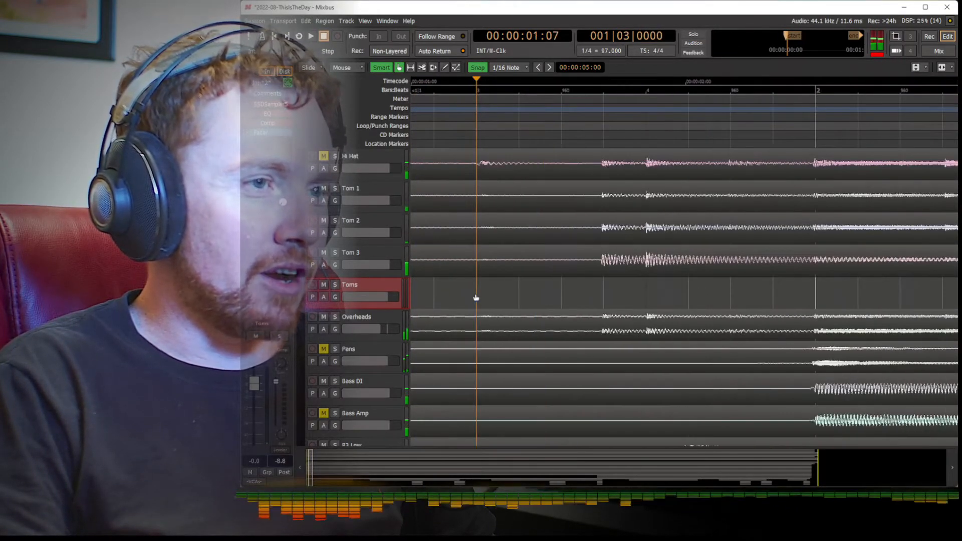
- Enlarge the Toms track to show its piano keys and audition the notes that trigger the toms
{"action": "left_click", "coordinate": [603, 292]}
{"action": "left_click_drag", "start_coordinate": [381, 311], "coordinate": [381, 398]}
{"action": "left_click_drag", "start_coordinate": [413, 339], "coordinate": [412, 356]}
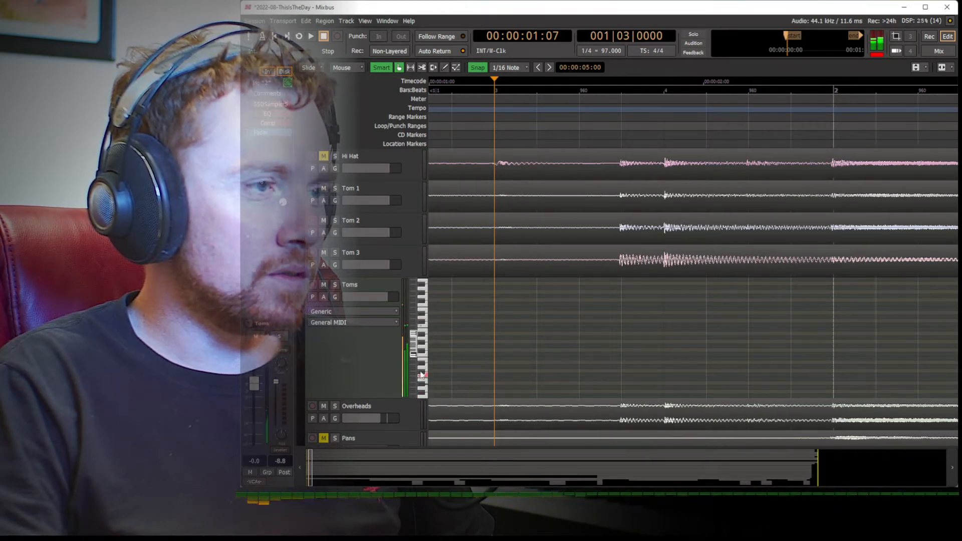
{"action": "scroll", "coordinate": [415, 354], "scroll_direction": "down", "scroll_amount": 5}
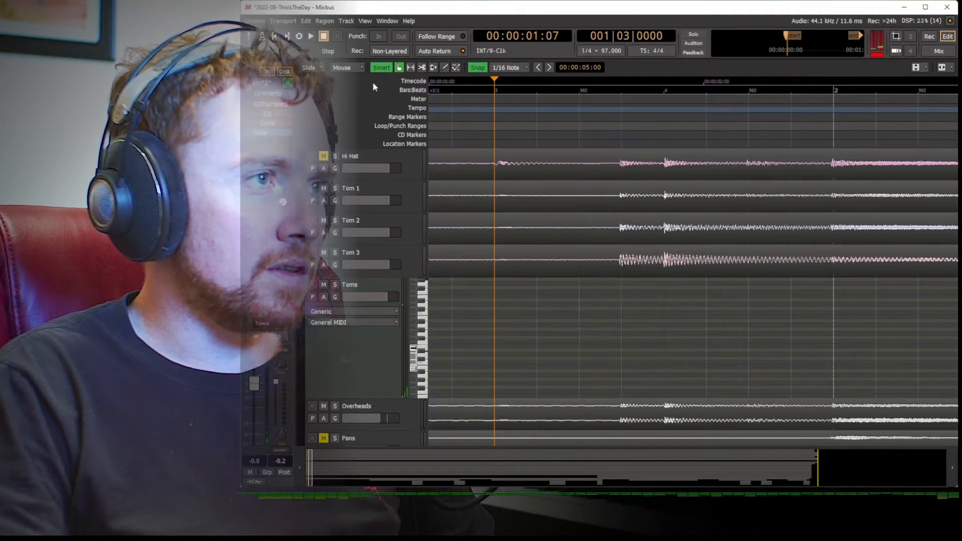
- Draw two consecutive F2 notes on the Toms track, aligned with the first two Tom 3 hits
{"action": "left_click", "coordinate": [443, 68]}
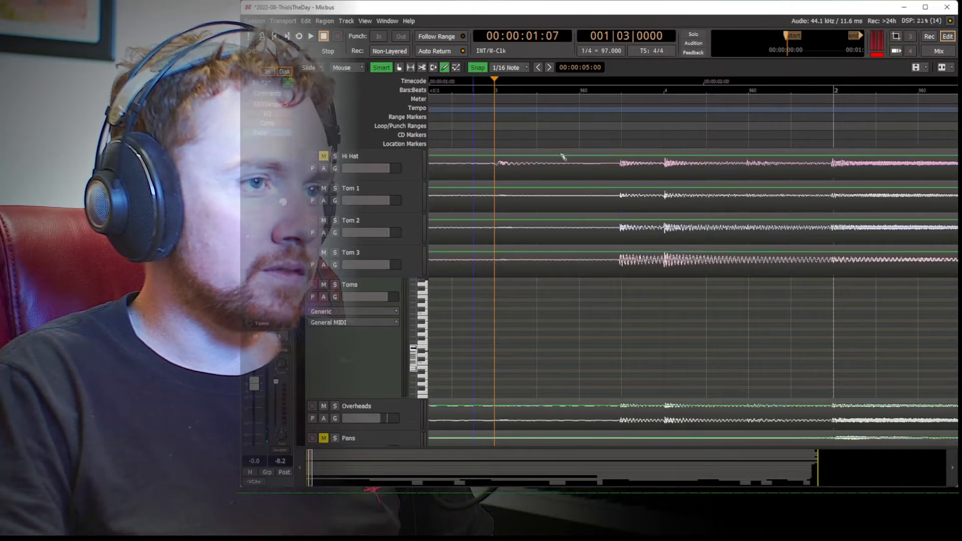
{"action": "left_click", "coordinate": [620, 338]}
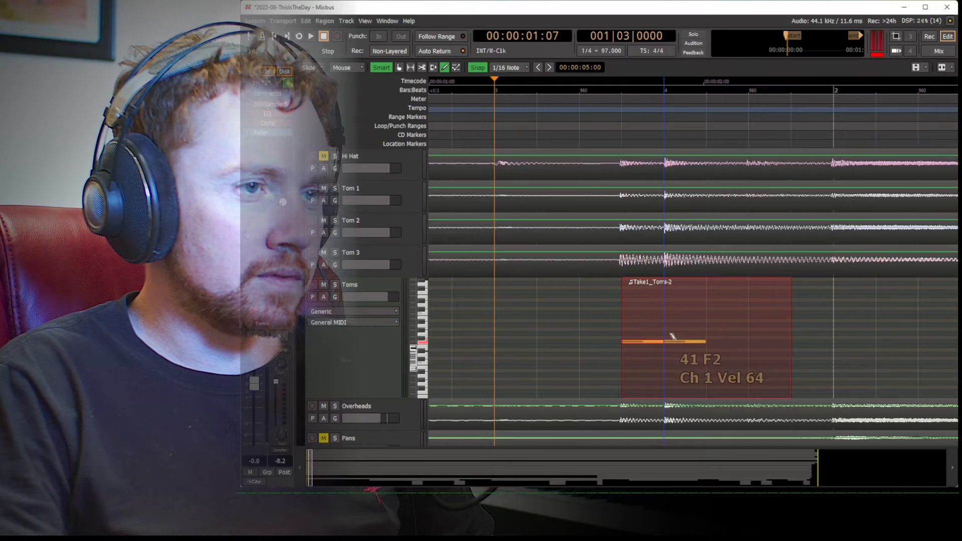
- Compare the sampled and recorded toms by playing the passage with both, with Tom 3 muted, and with Toms muted
{"action": "key", "text": "space"}
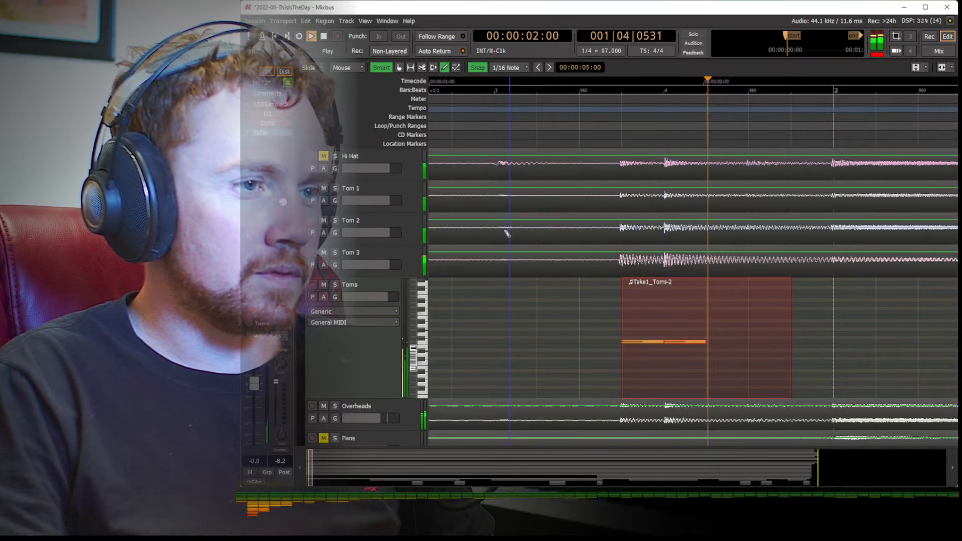
{"action": "key", "text": "space"}
{"action": "left_click", "coordinate": [323, 252]}
{"action": "key", "text": "space"}
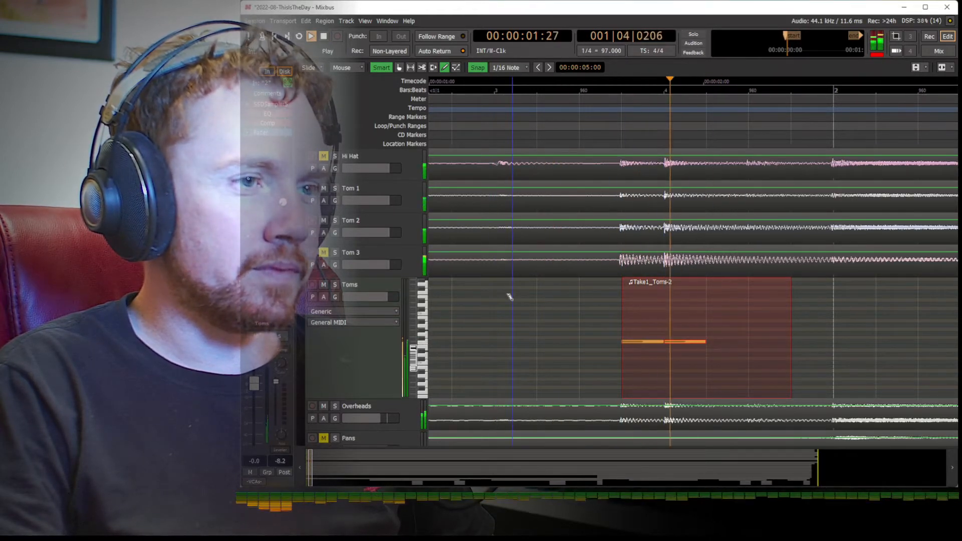
{"action": "key", "text": "space"}
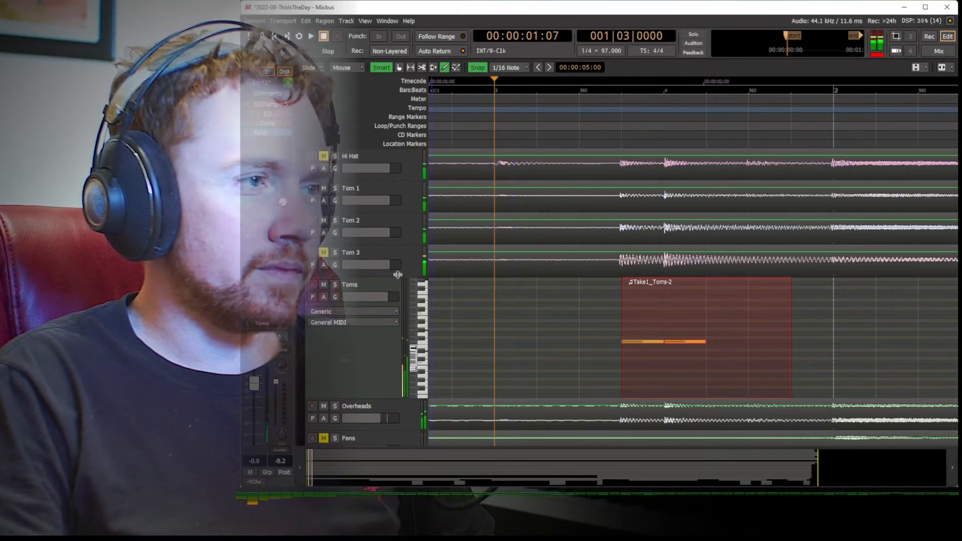
{"action": "left_click", "coordinate": [323, 285]}
{"action": "key", "text": "space"}
{"action": "key", "text": "space"}
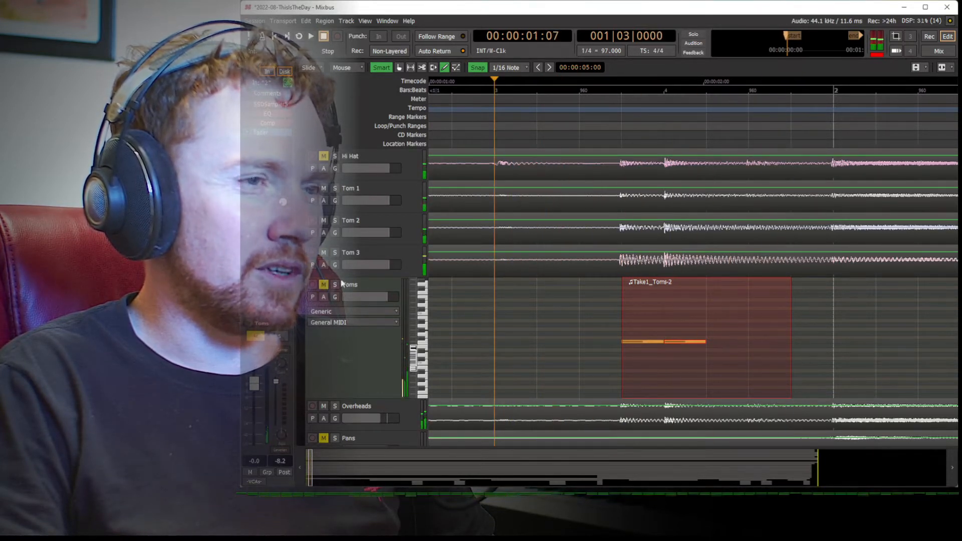
{"action": "left_click", "coordinate": [324, 285]}
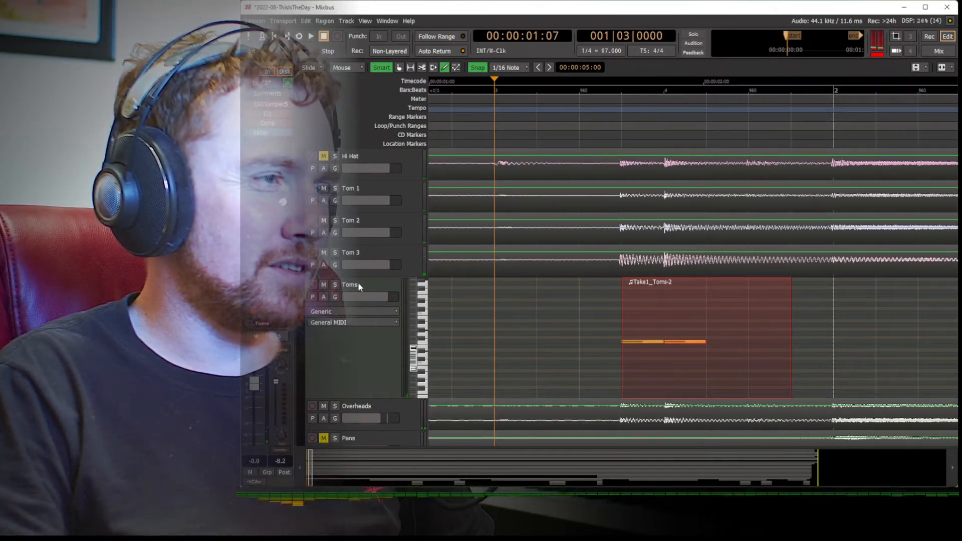
- Deactivate the Toms track, return to the Grab tool, and reduce the track's height in the editor
{"action": "right_click", "coordinate": [358, 285]}
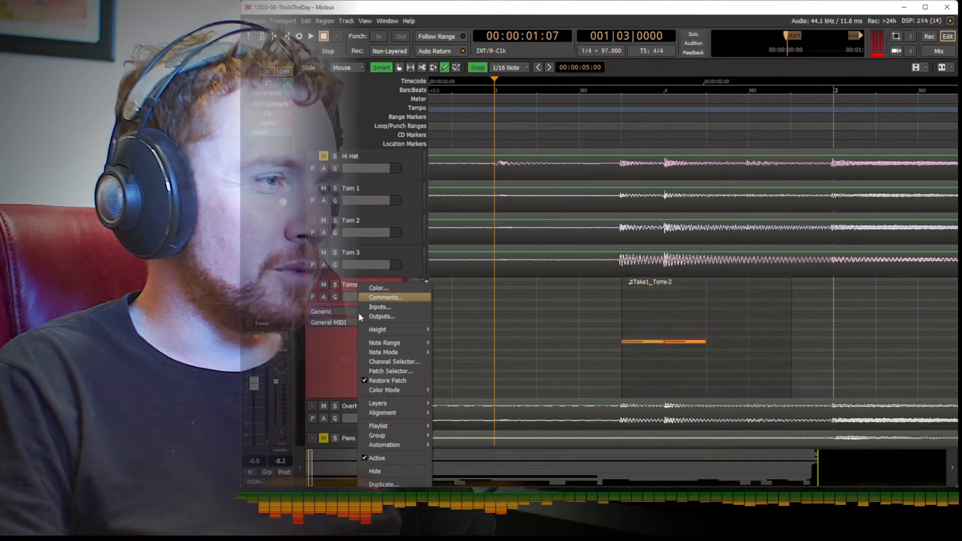
{"action": "left_click", "coordinate": [383, 457]}
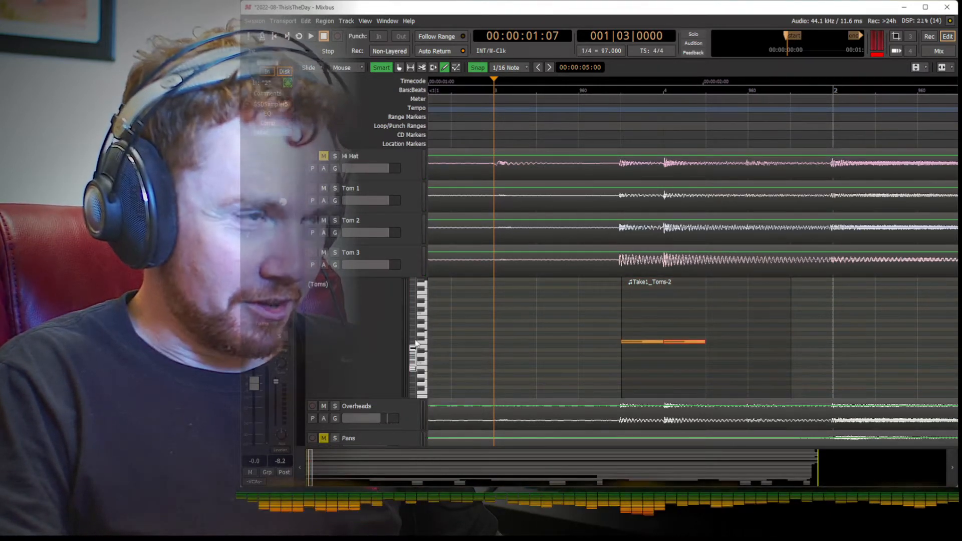
{"action": "key", "text": "alt+m"}
{"action": "key", "text": "alt+m"}
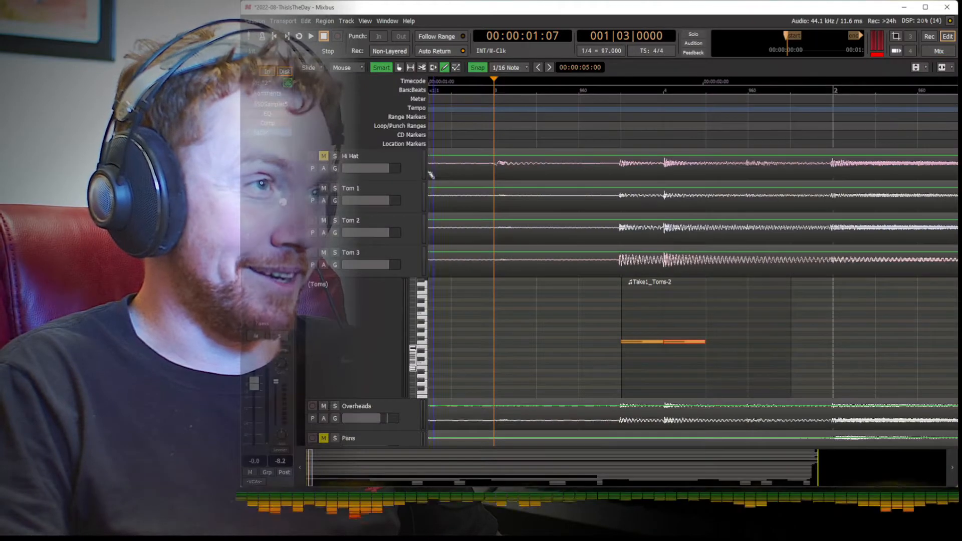
{"action": "key", "text": "g"}
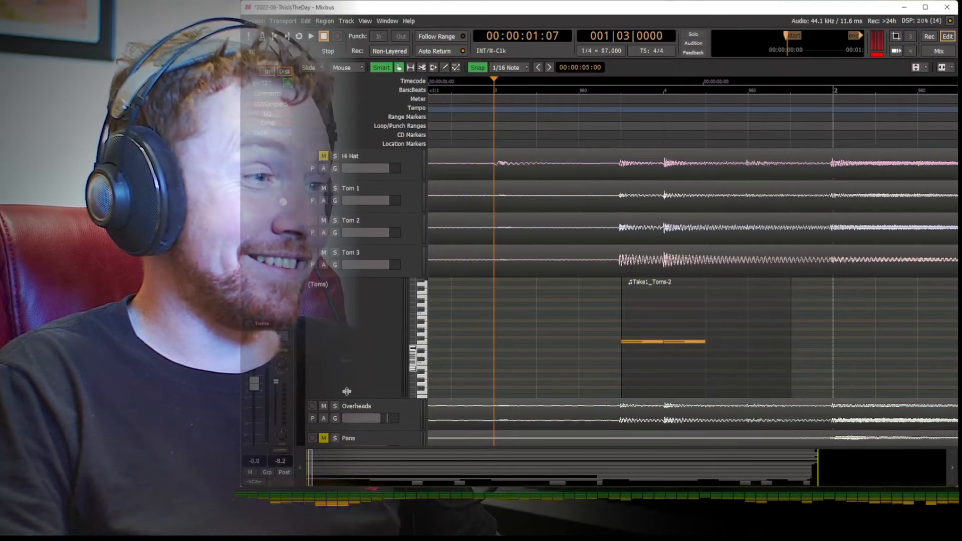
{"action": "left_click_drag", "start_coordinate": [346, 387], "coordinate": [354, 304]}
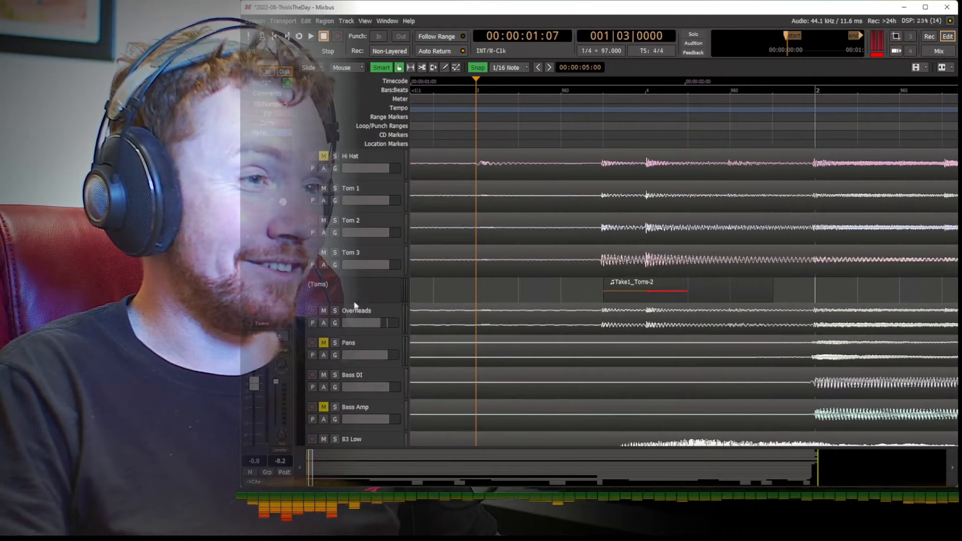
- Copy the EMO-D5 Mono plugin from Tom 2 to the Tom 3 channel in the mixer
{"action": "left_click", "coordinate": [383, 253]}
{"action": "key", "text": "alt+m"}
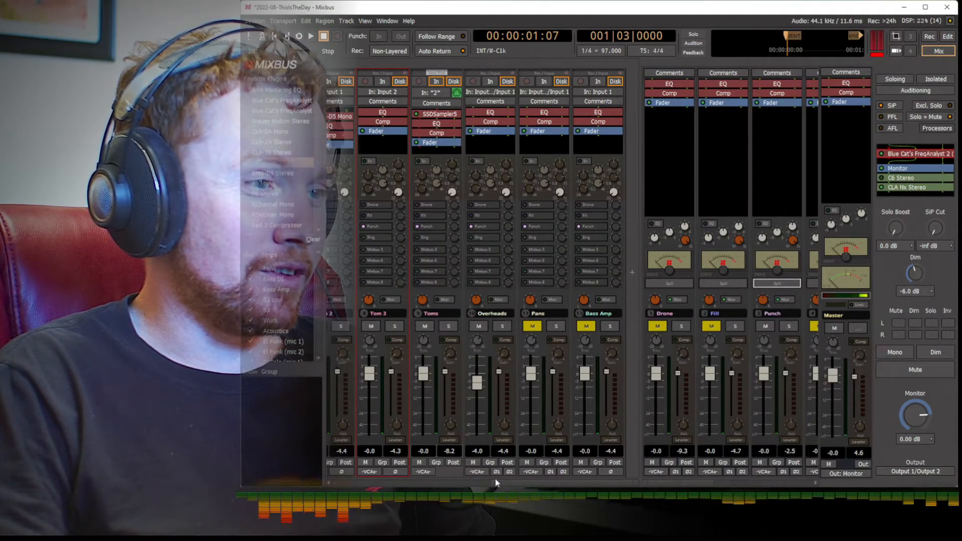
{"action": "scroll", "coordinate": [494, 476], "scroll_direction": "left", "scroll_amount": 2}
{"action": "left_click_drag", "start_coordinate": [457, 120], "coordinate": [498, 124]}
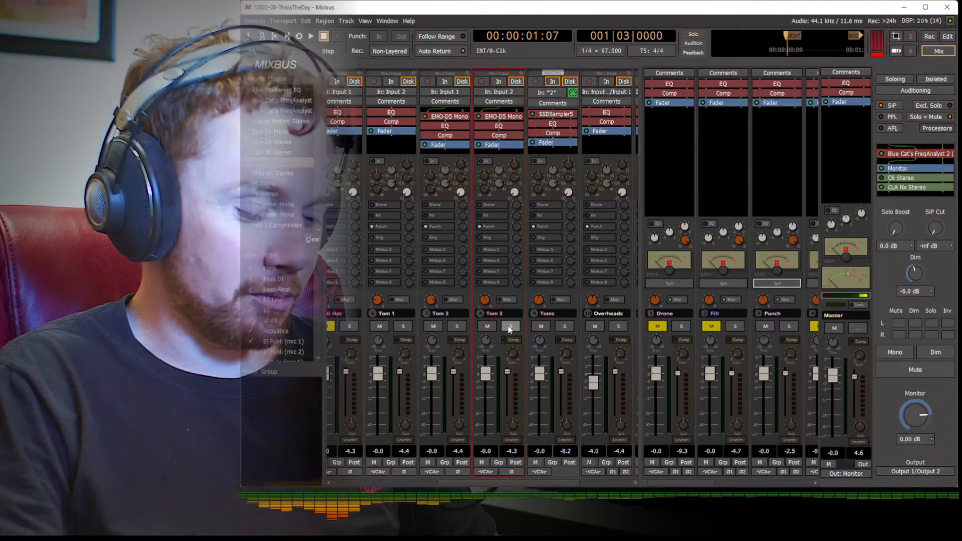
- Play Tom 3 in solo, review its EMO-D5 gate and compressor settings, and take it back out of solo
{"action": "left_click", "coordinate": [509, 327]}
{"action": "key", "text": "space"}
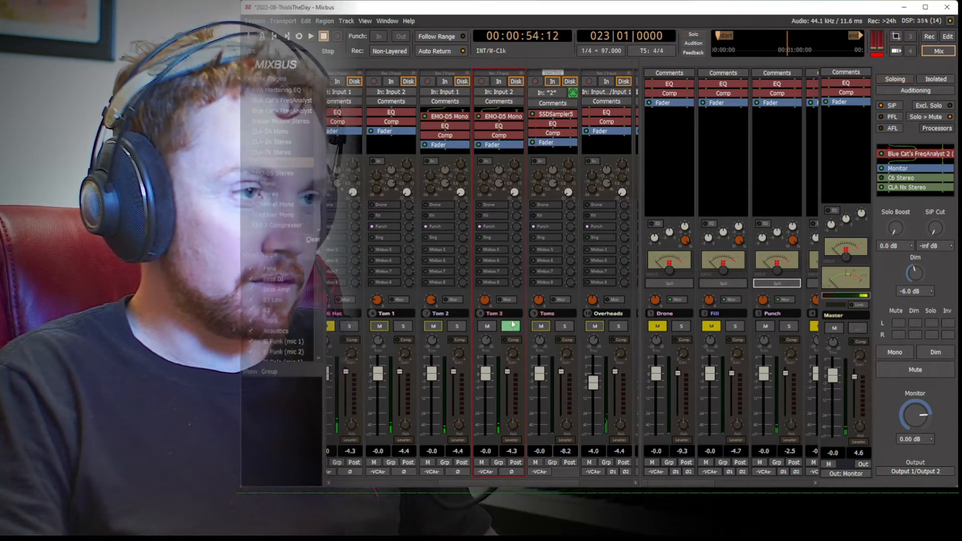
{"action": "double_click", "coordinate": [505, 120]}
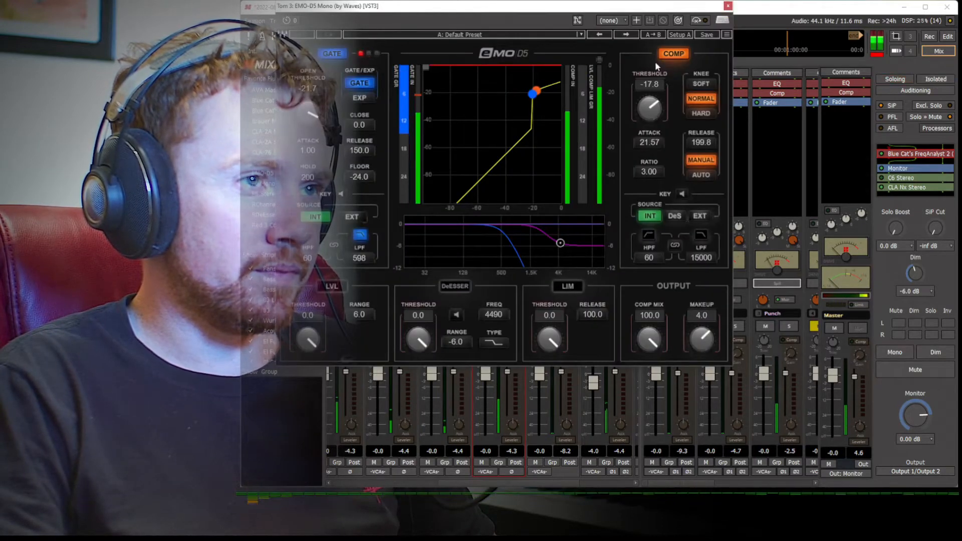
{"action": "left_click", "coordinate": [728, 6]}
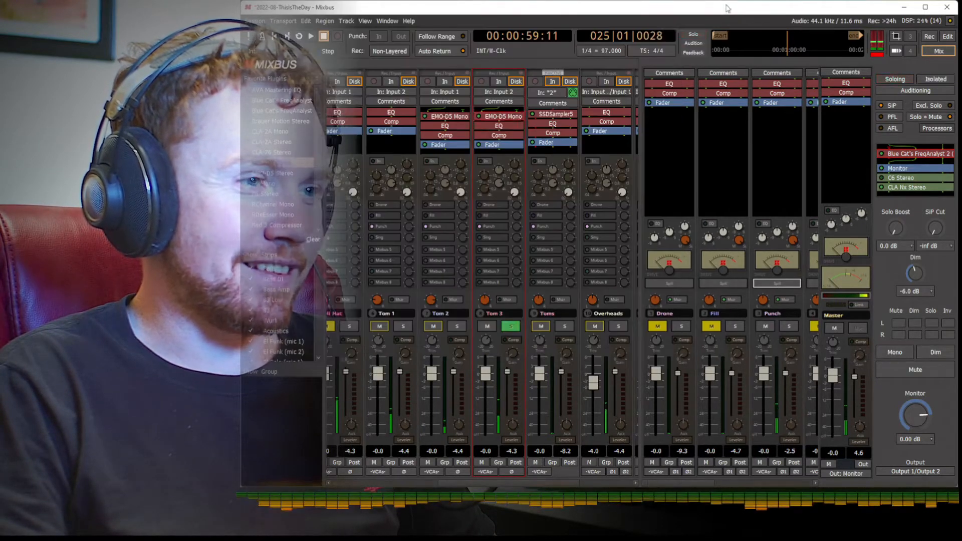
{"action": "left_click", "coordinate": [510, 326]}
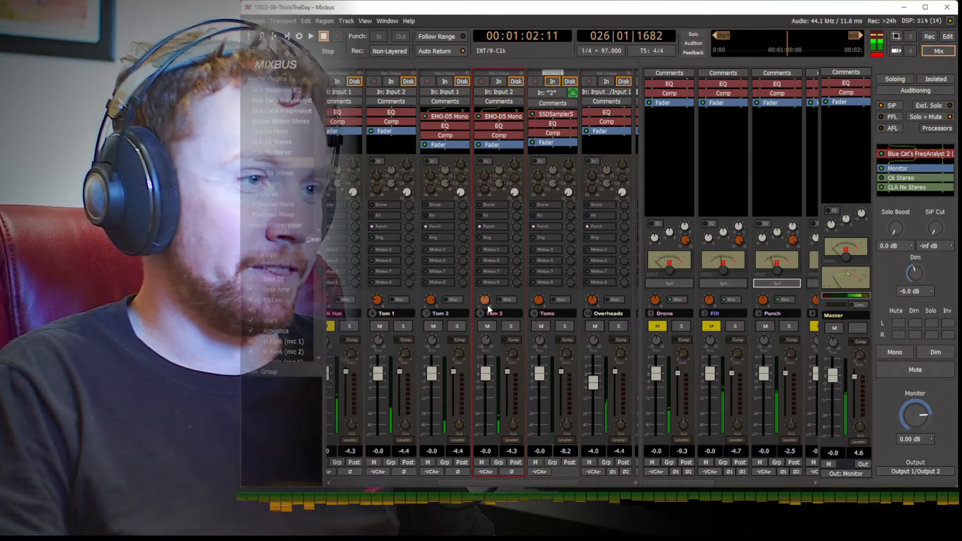
- Copy the EMO-D5 Mono plugin from Tom 2 to Tom 1, and enable Tom 3's channel compressor with a lower threshold
{"action": "mouse_move", "coordinate": [491, 248]}
{"action": "left_mouse_down"}
{"action": "mouse_move", "coordinate": [496, 224]}
{"action": "mouse_move", "coordinate": [492, 253]}
{"action": "left_mouse_up"}
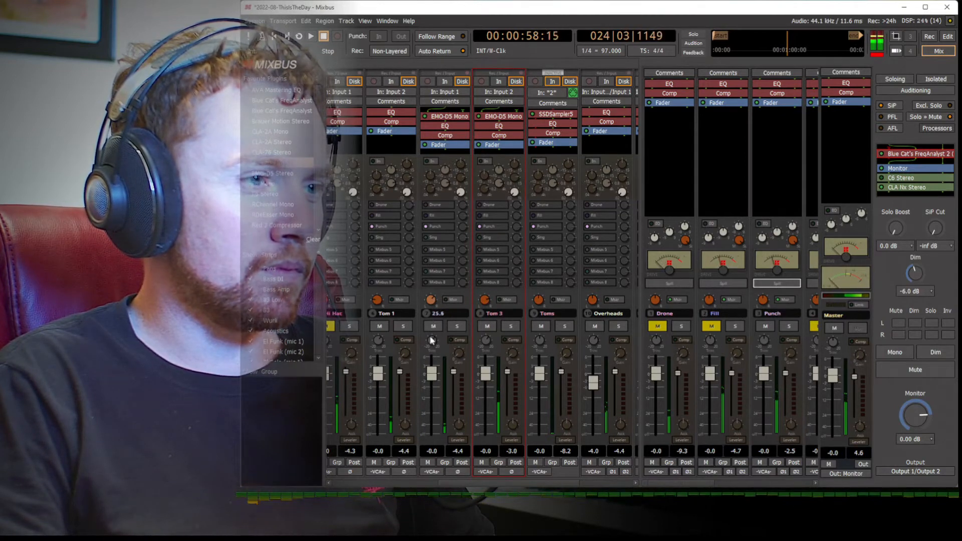
{"action": "left_click_drag", "start_coordinate": [445, 116], "coordinate": [399, 117]}
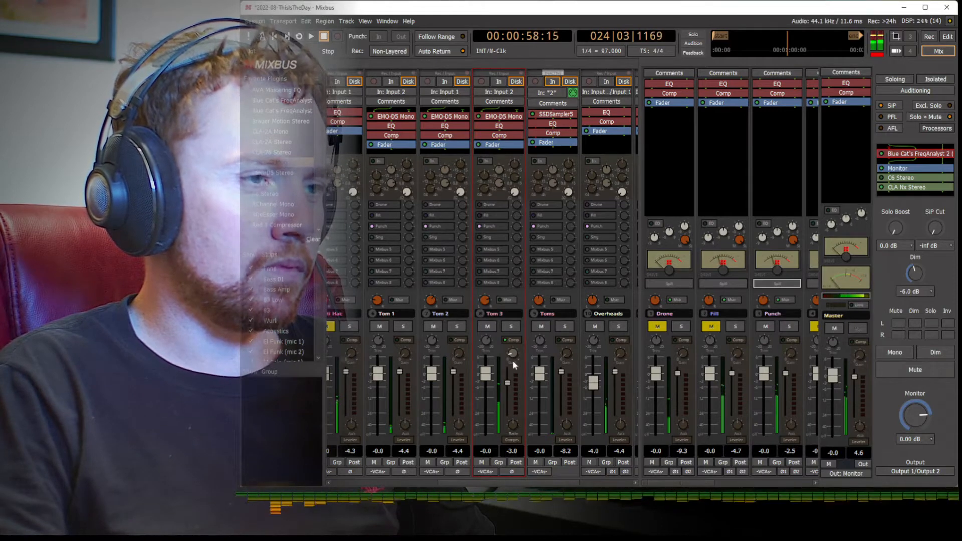
{"action": "left_click_drag", "start_coordinate": [506, 482], "coordinate": [494, 485]}
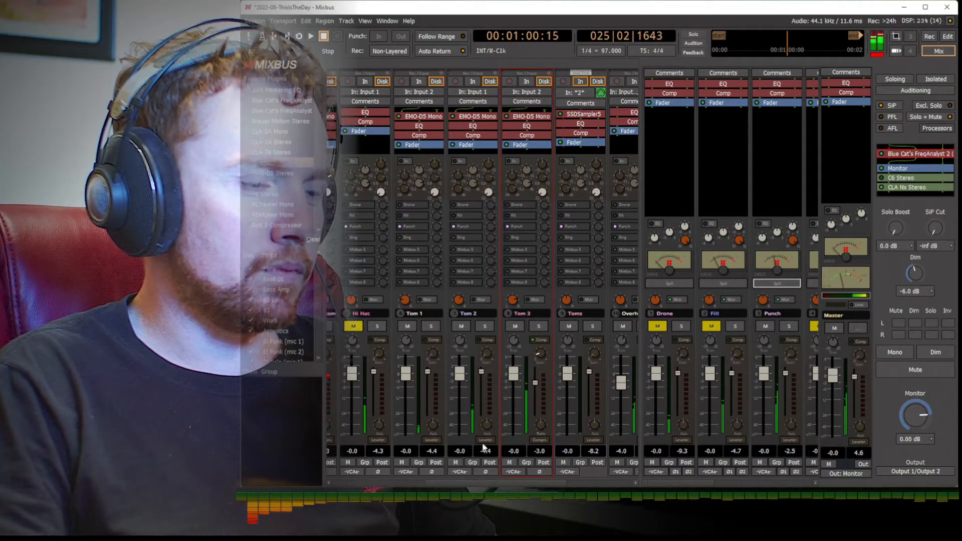
- Find the Tom 1 fill just before bar 6 in the editor and play the passage from bar 5
{"action": "key", "text": "alt+m"}
{"action": "scroll", "coordinate": [577, 303], "scroll_direction": "down", "scroll_amount": 2}
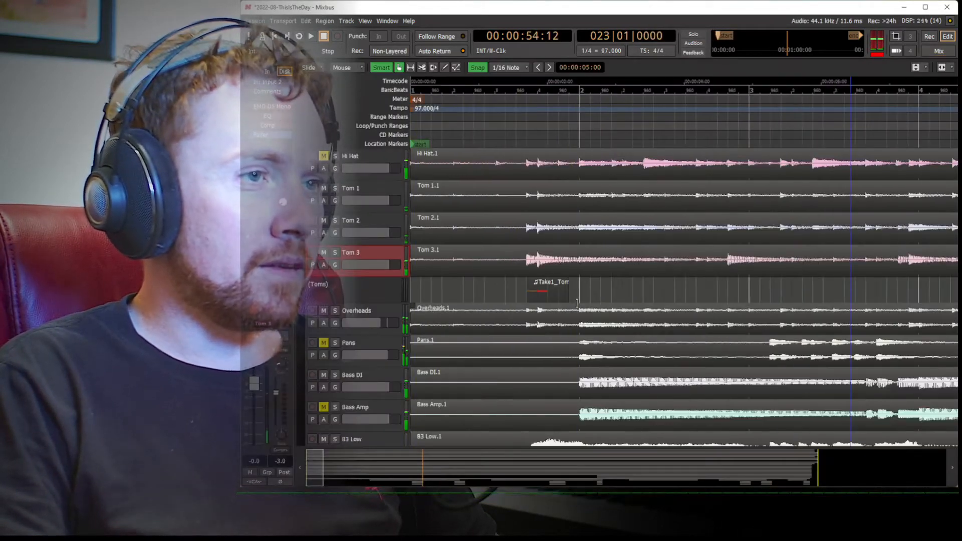
{"action": "scroll", "coordinate": [581, 300], "scroll_direction": "up", "scroll_amount": 2}
{"action": "scroll", "coordinate": [582, 298], "scroll_direction": "right", "scroll_amount": 3}
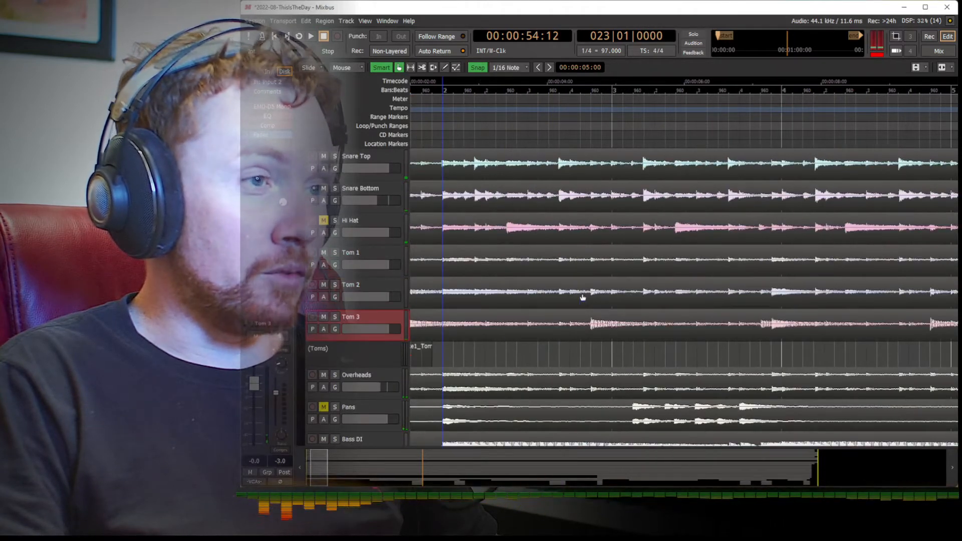
{"action": "scroll", "coordinate": [582, 297], "scroll_direction": "right", "scroll_amount": 3}
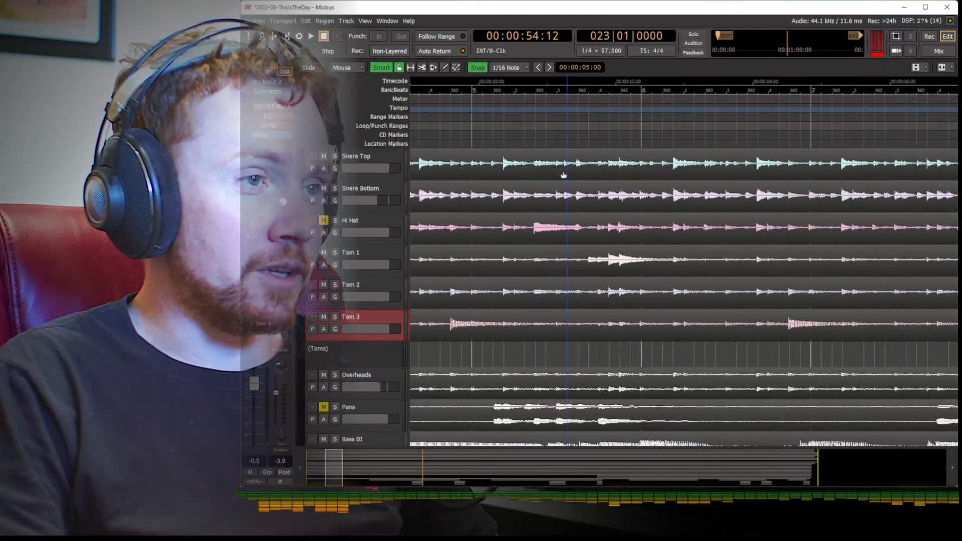
{"action": "left_click", "coordinate": [502, 90]}
{"action": "key", "text": "space"}
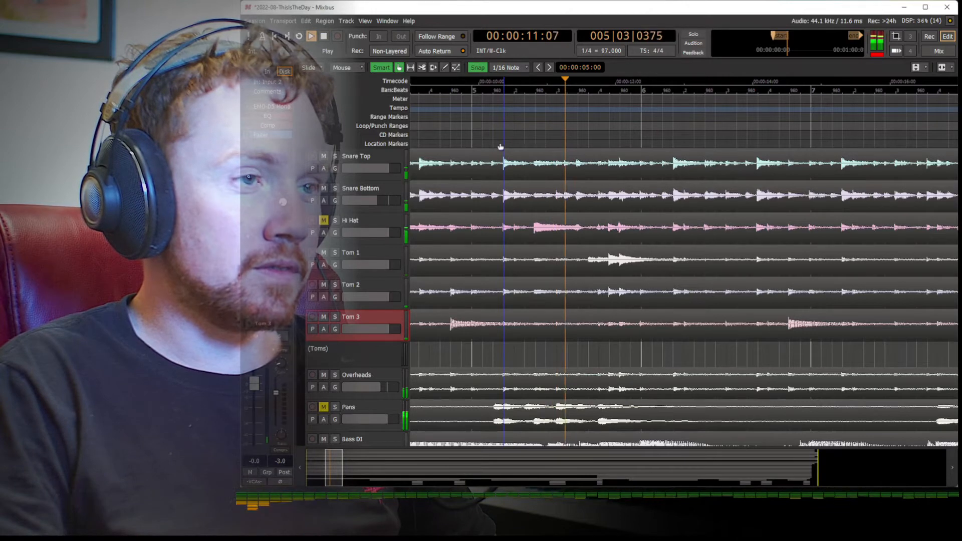
{"action": "key", "text": "space"}
- Review the gate and compressor settings of Tom 1's EMO-D5 Mono plugin in the mixer, and close it
{"action": "key", "text": "alt+m"}
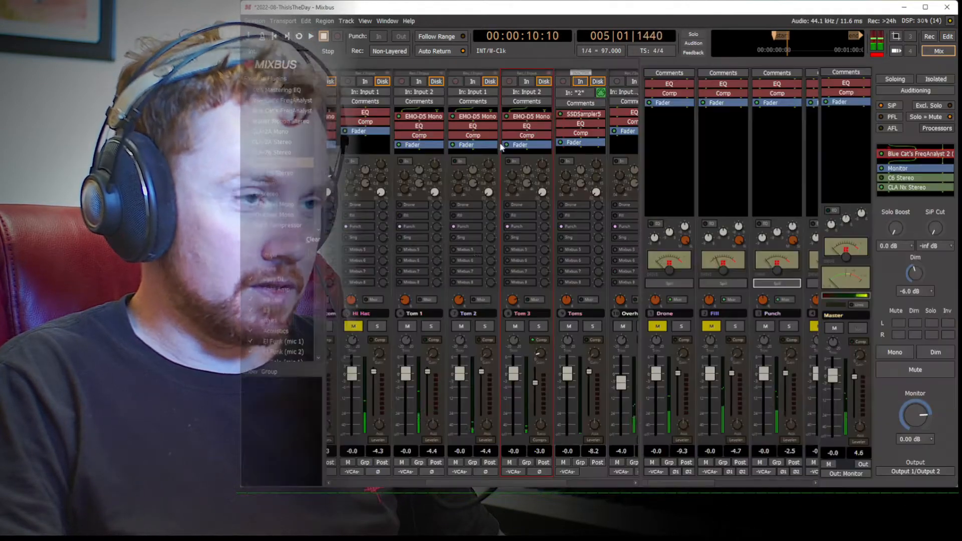
{"action": "double_click", "coordinate": [421, 118]}
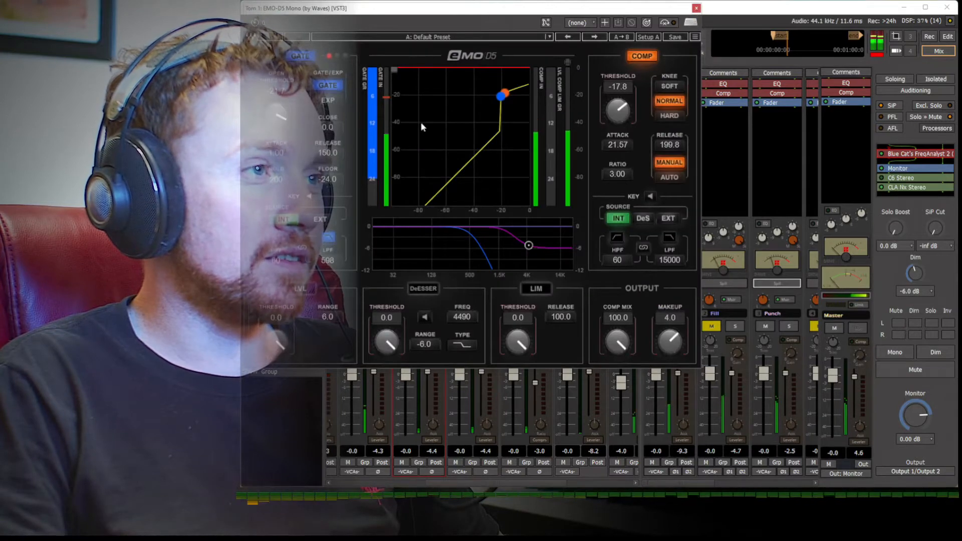
{"action": "left_click", "coordinate": [695, 8]}
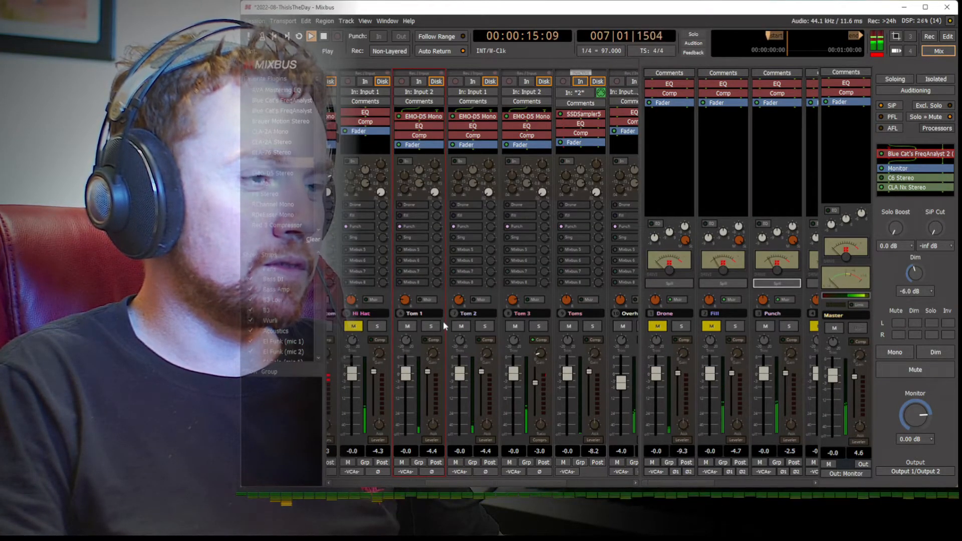
- Lower the Tom 1 fader to -2.6 dB and Tom 3 to -1.9 dB, and compress Tom 1 with a lower threshold during playback
{"action": "left_click_drag", "start_coordinate": [406, 375], "coordinate": [404, 379]}
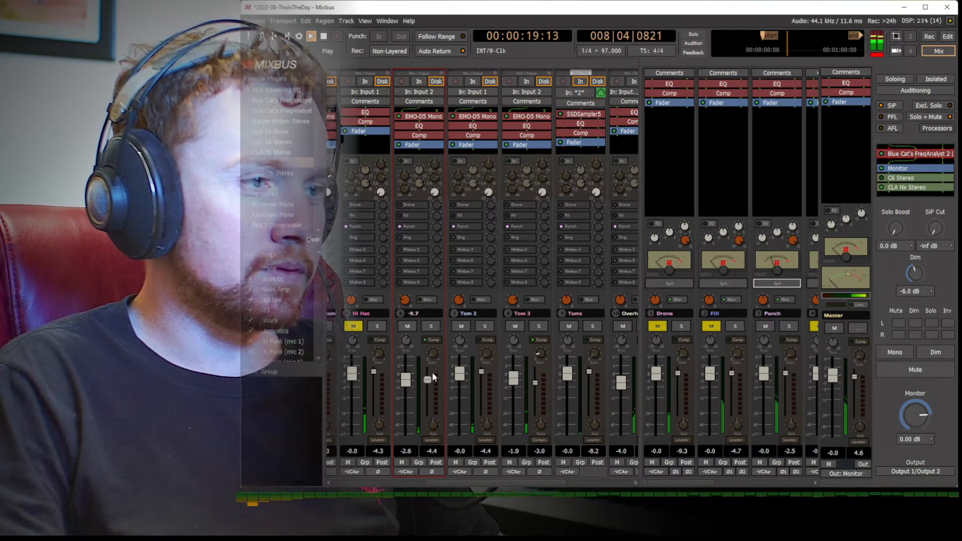
{"action": "key", "text": "space"}
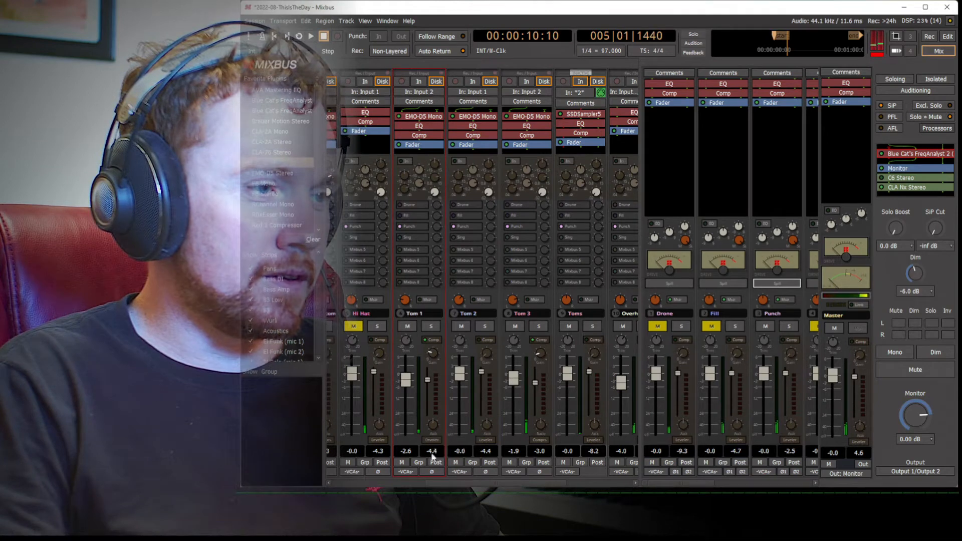
{"action": "key", "text": "space"}
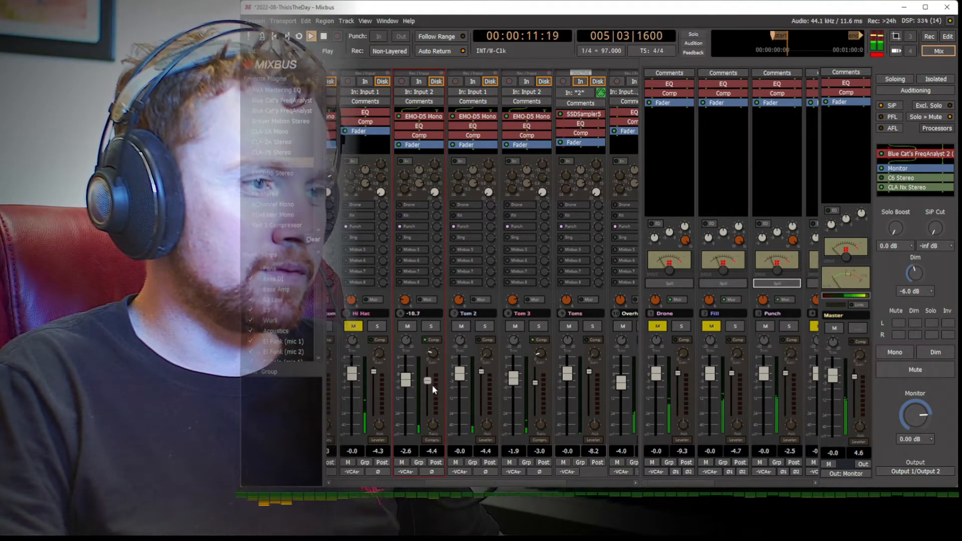
{"action": "key", "text": "space"}
- Find the Tom 1 and Tom 2 fill at bar 40 in the editor and play it from bar 39, beat 4
{"action": "key", "text": "alt+e"}
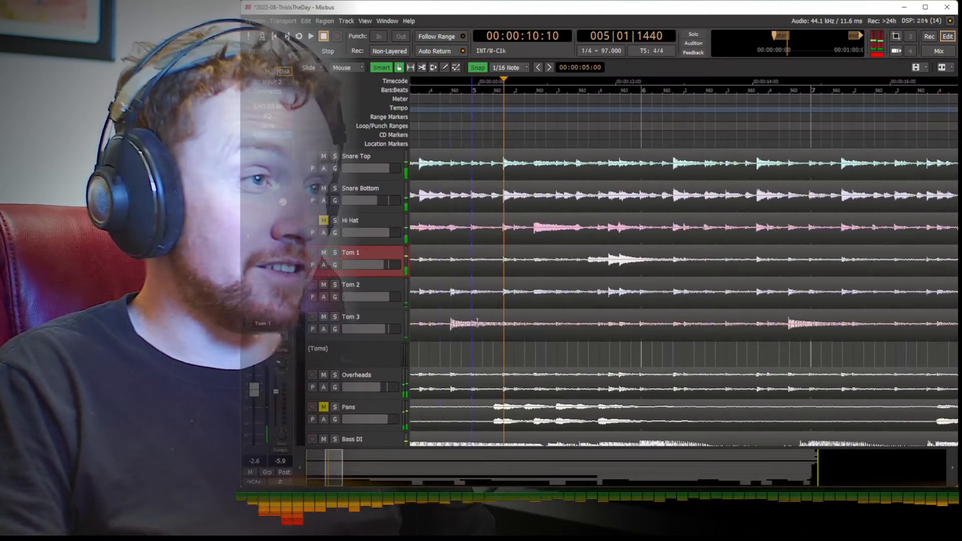
{"action": "scroll", "coordinate": [554, 269], "scroll_direction": "right", "scroll_amount": 2}
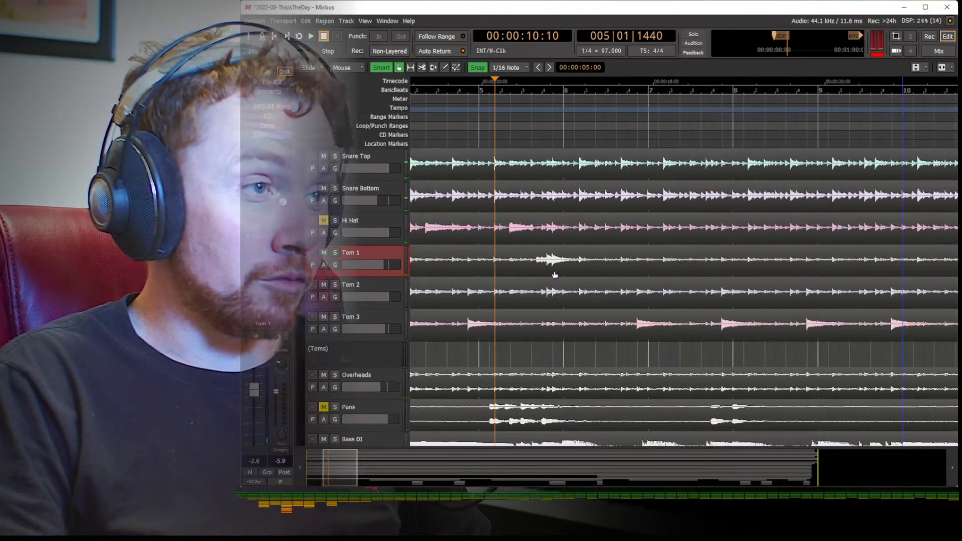
{"action": "scroll", "coordinate": [554, 268], "scroll_direction": "right", "scroll_amount": 2}
{"action": "scroll", "coordinate": [554, 271], "scroll_direction": "right", "scroll_amount": 15}
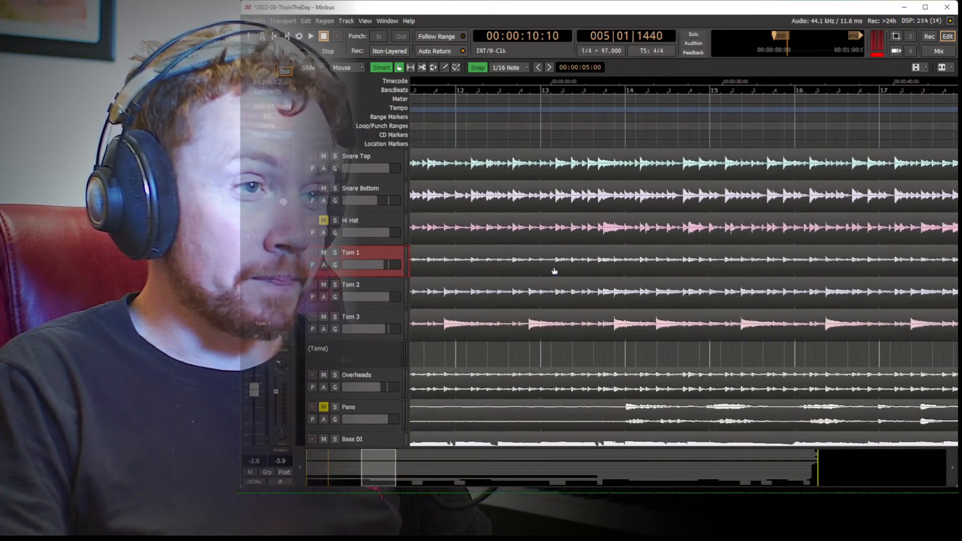
{"action": "scroll", "coordinate": [554, 270], "scroll_direction": "right", "scroll_amount": 14}
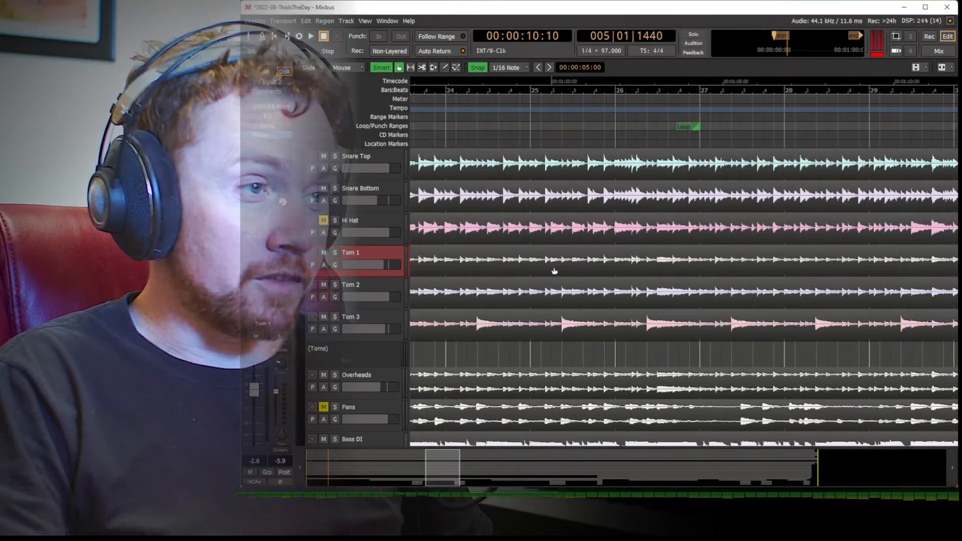
{"action": "scroll", "coordinate": [553, 271], "scroll_direction": "right", "scroll_amount": 5}
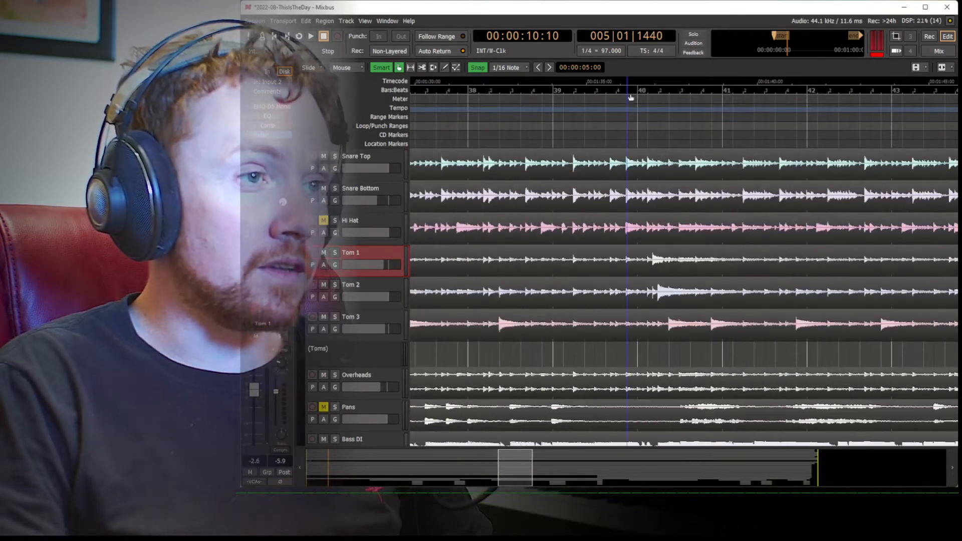
{"action": "mouse_move", "coordinate": [623, 90]}
{"action": "left_mouse_down"}
{"action": "mouse_move", "coordinate": [689, 96]}
{"action": "mouse_move", "coordinate": [621, 93]}
{"action": "left_mouse_up"}
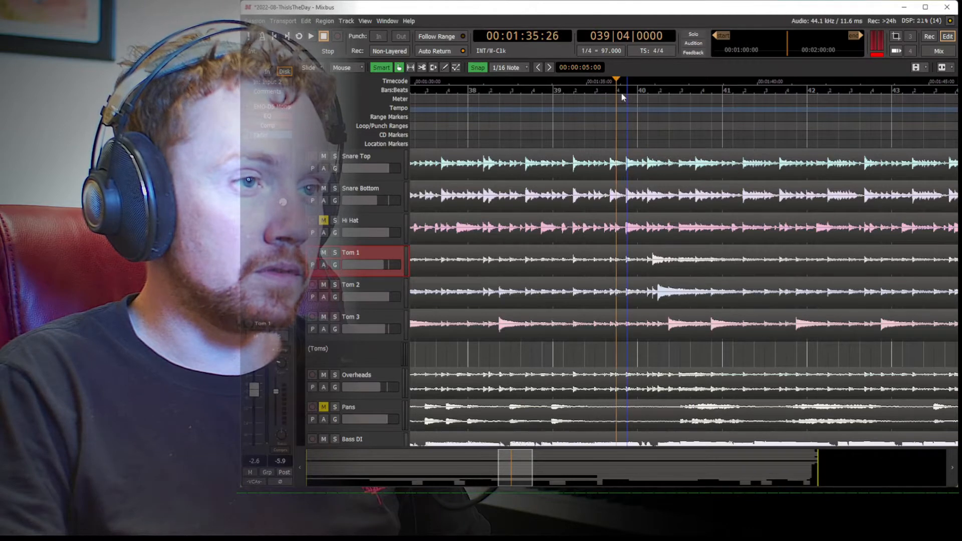
{"action": "key", "text": "space"}
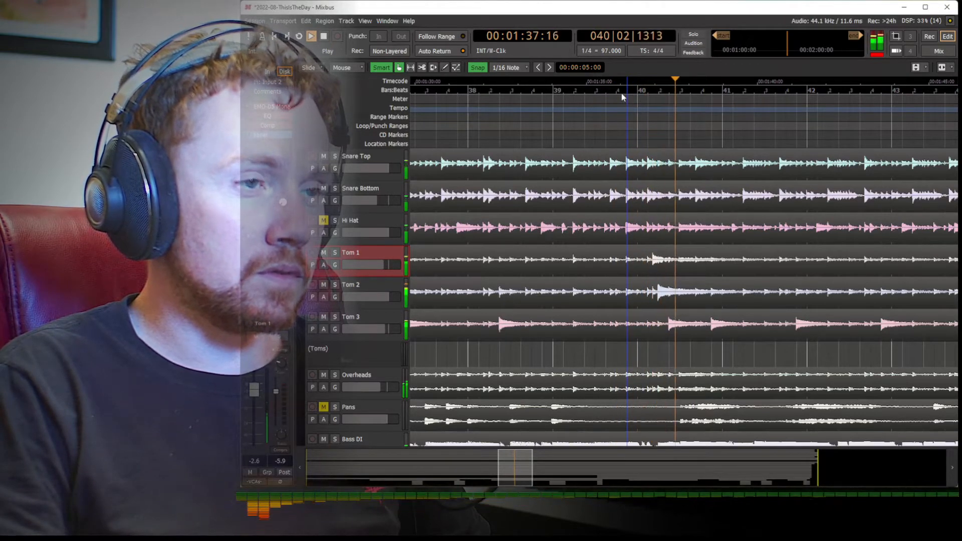
{"action": "key", "text": "alt+m"}
{"action": "key", "text": "space"}
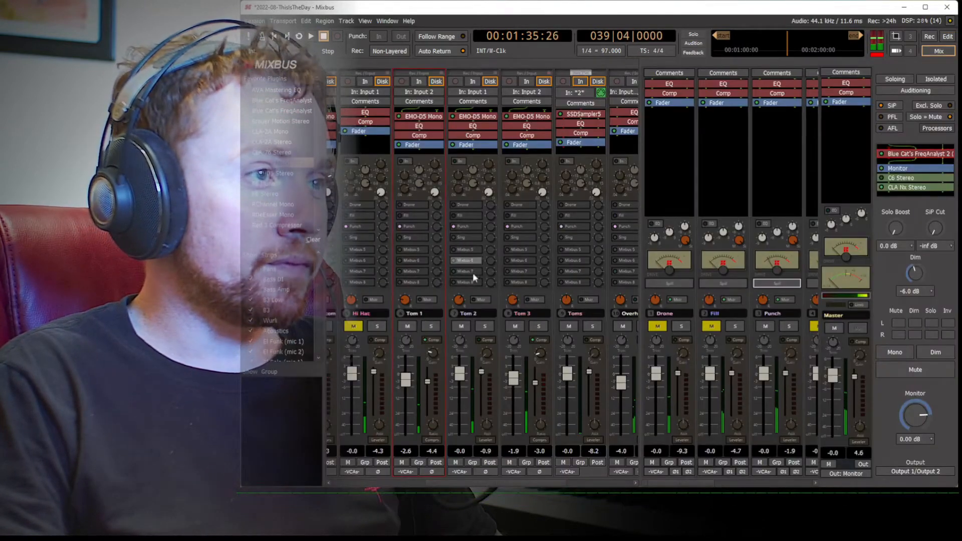
- Enable Tom 2's channel EQ and cut a midrange band by about 4.6 dB while replaying the fill
{"action": "left_click", "coordinate": [471, 168]}
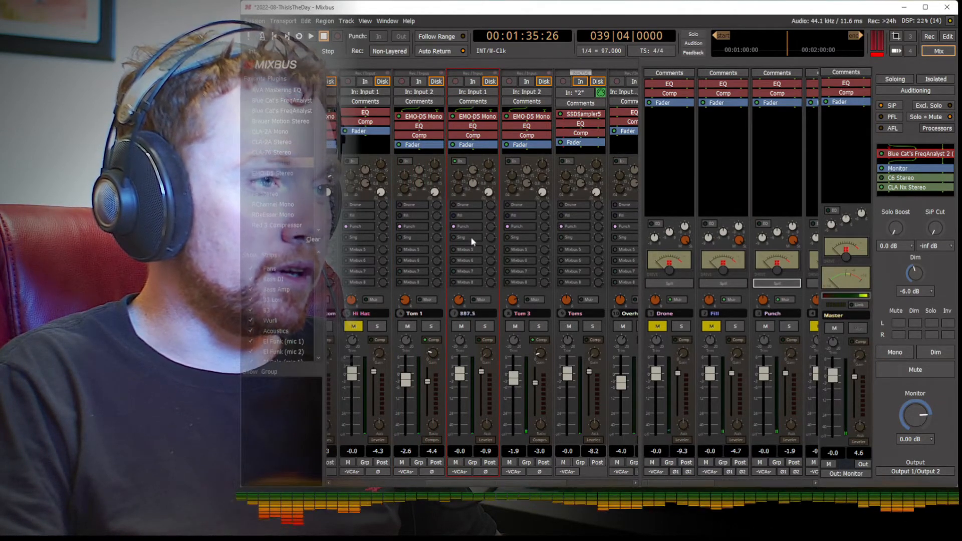
{"action": "key", "text": "space"}
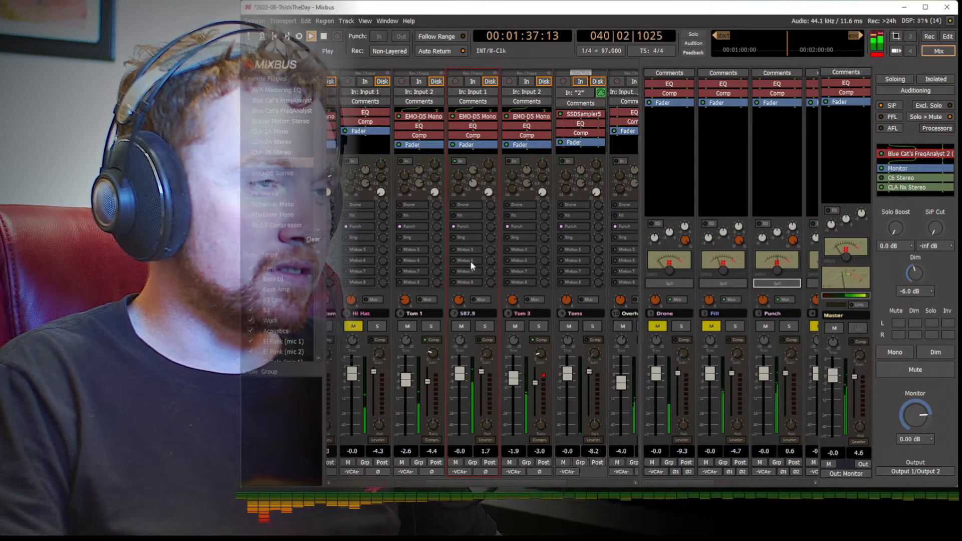
{"action": "key", "text": "space"}
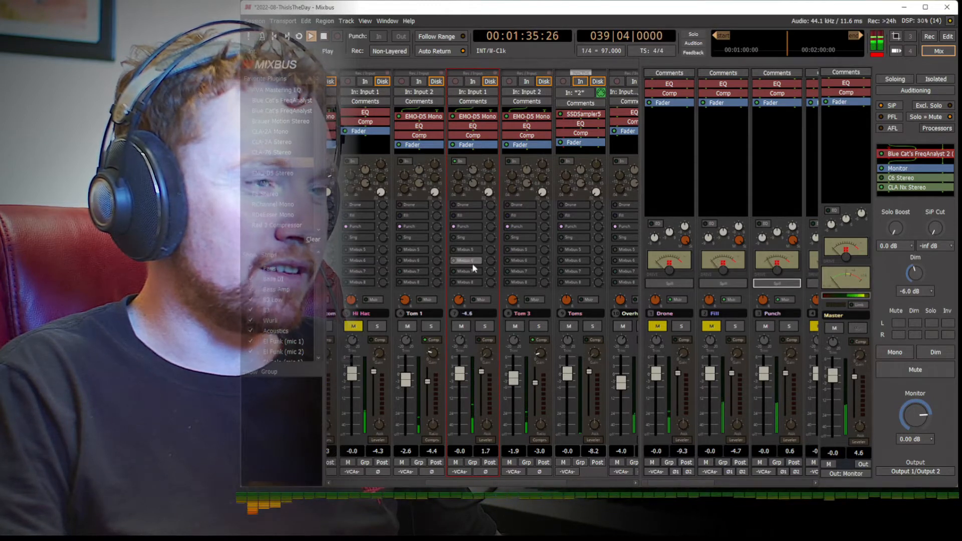
{"action": "key", "text": "space"}
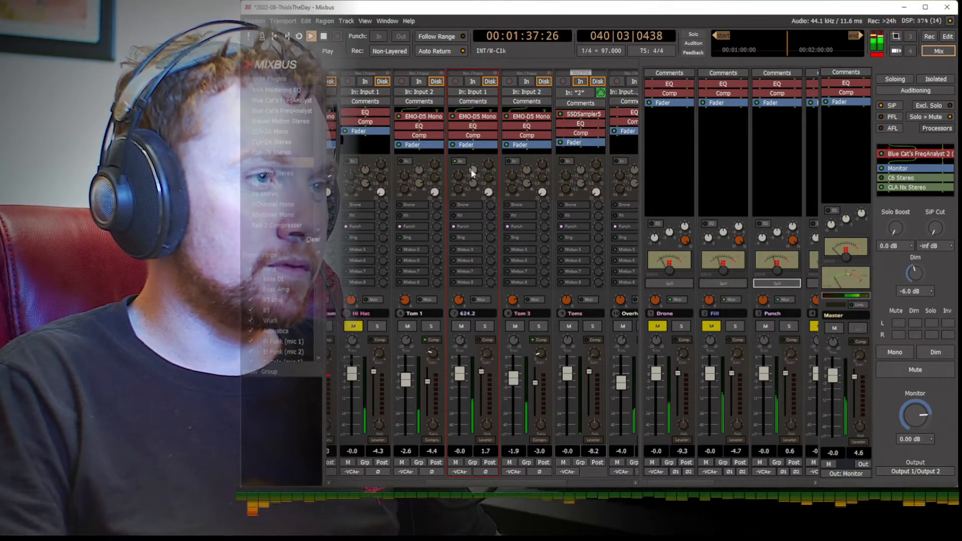
- Sweep the frequency of Tom 2's midrange EQ cut down to about 318 Hz while replaying the fill
{"action": "key", "text": "space"}
{"action": "key", "text": "space"}
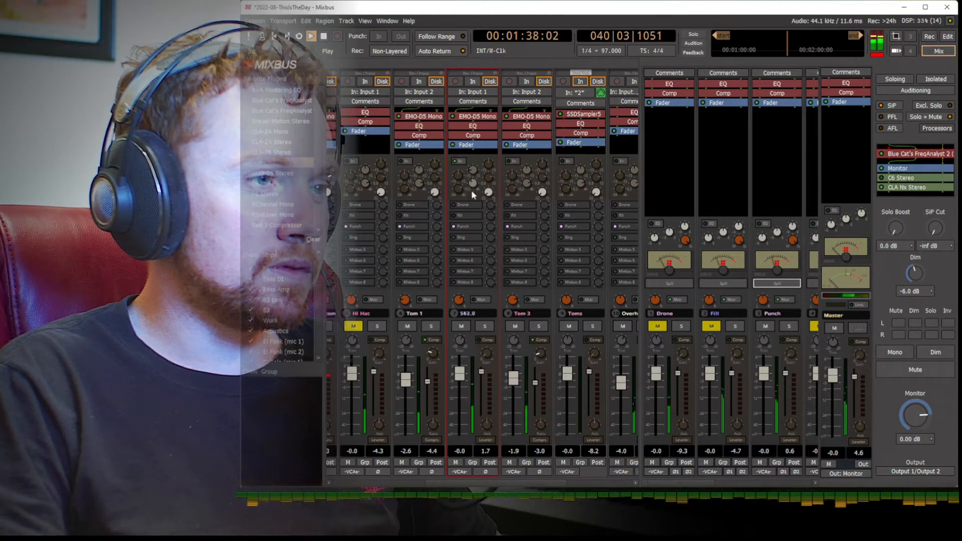
{"action": "key", "text": "space"}
{"action": "key", "text": "space"}
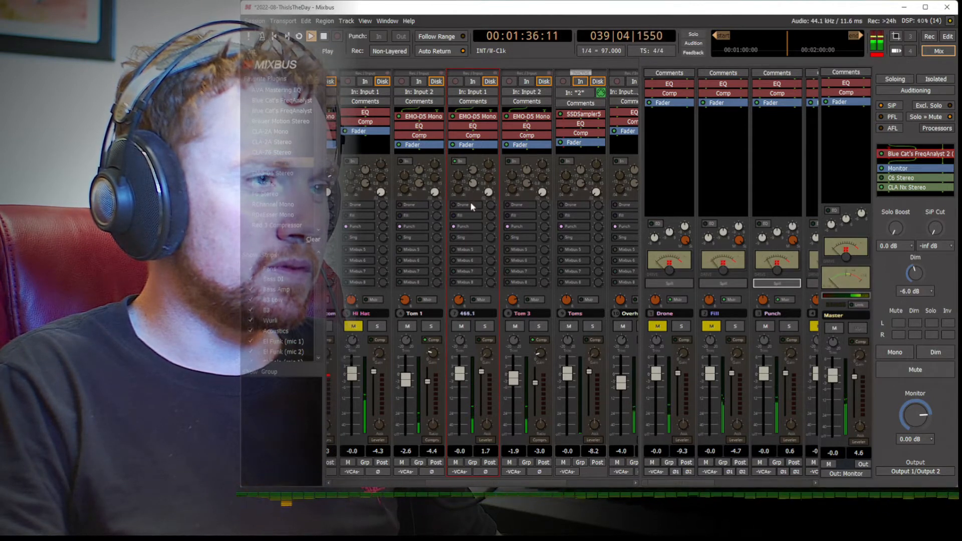
{"action": "key", "text": "space"}
{"action": "key", "text": "space"}
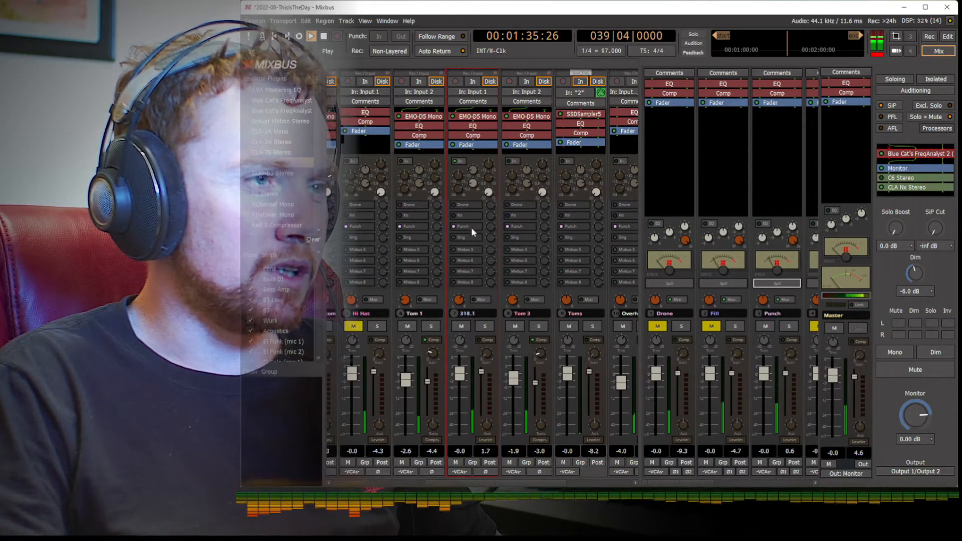
{"action": "key", "text": "space"}
{"action": "key", "text": "space"}
- Refine Tom 2's channel EQ, setting the band's cut to about -11.9 dB
{"action": "left_click_drag", "start_coordinate": [475, 165], "coordinate": [474, 155]}
{"action": "key", "text": "space"}
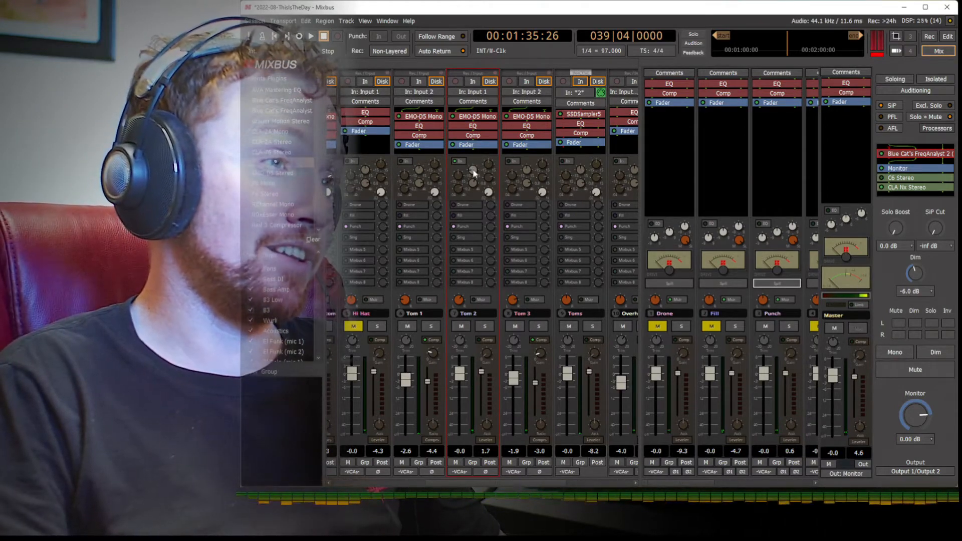
{"action": "left_click_drag", "start_coordinate": [486, 192], "coordinate": [487, 181]}
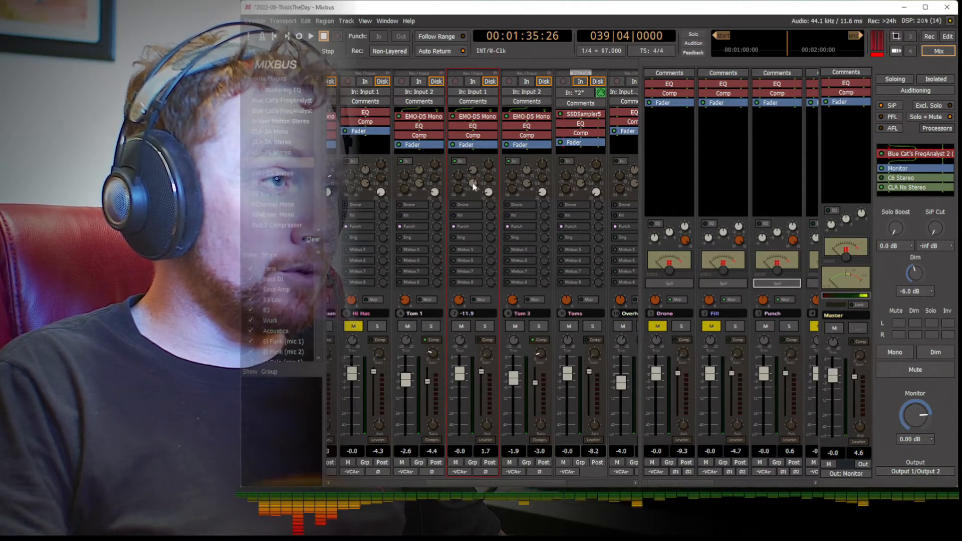
- Play the tom fill with Overheads in solo, and take Overheads back out of solo
{"action": "scroll", "coordinate": [487, 485], "scroll_direction": "right", "scroll_amount": 2}
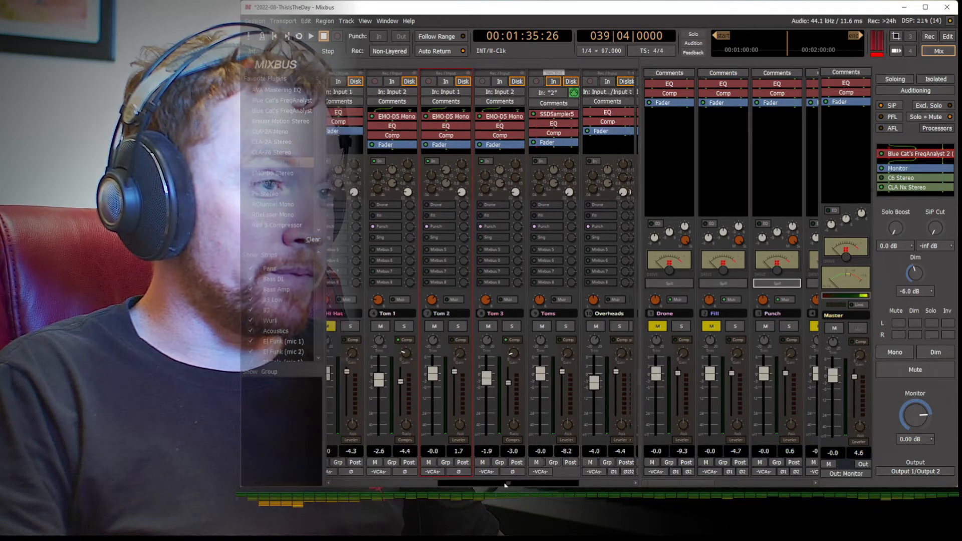
{"action": "key", "text": "space"}
{"action": "left_click", "coordinate": [607, 325]}
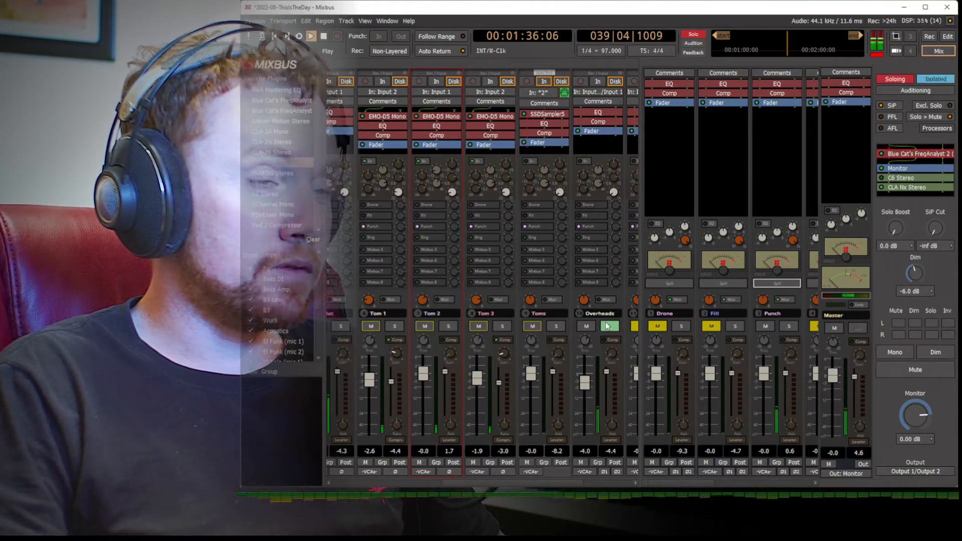
{"action": "key", "text": "space"}
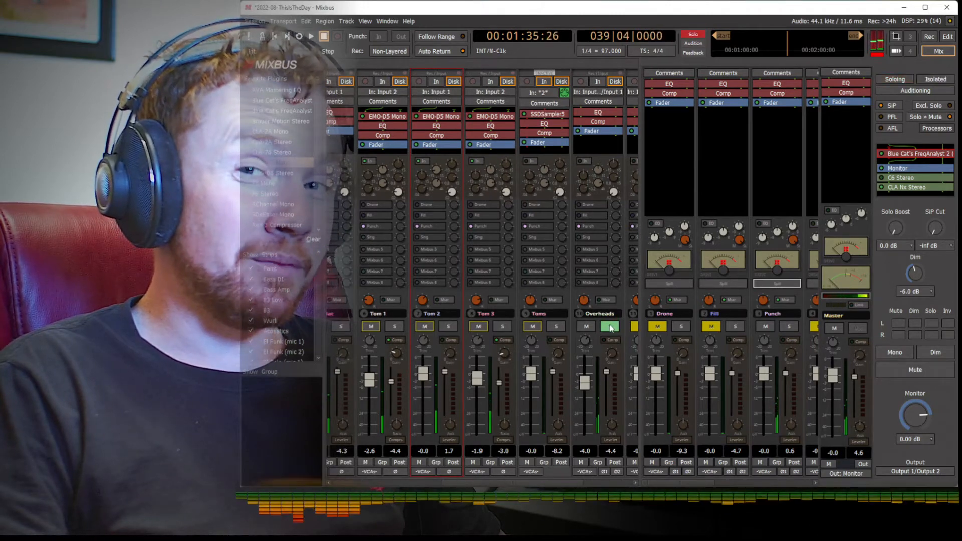
{"action": "left_click", "coordinate": [609, 326]}
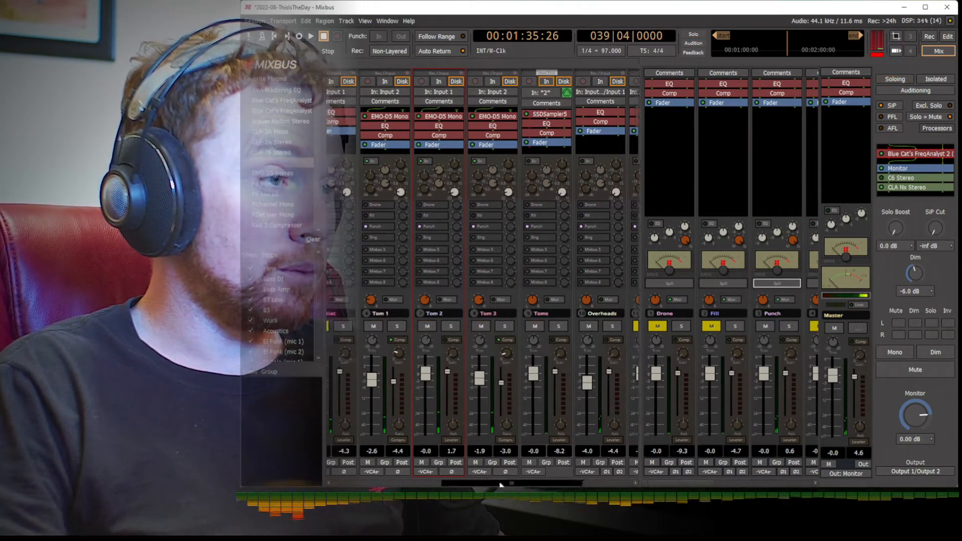
{"action": "scroll", "coordinate": [501, 469], "scroll_direction": "left", "scroll_amount": 1}
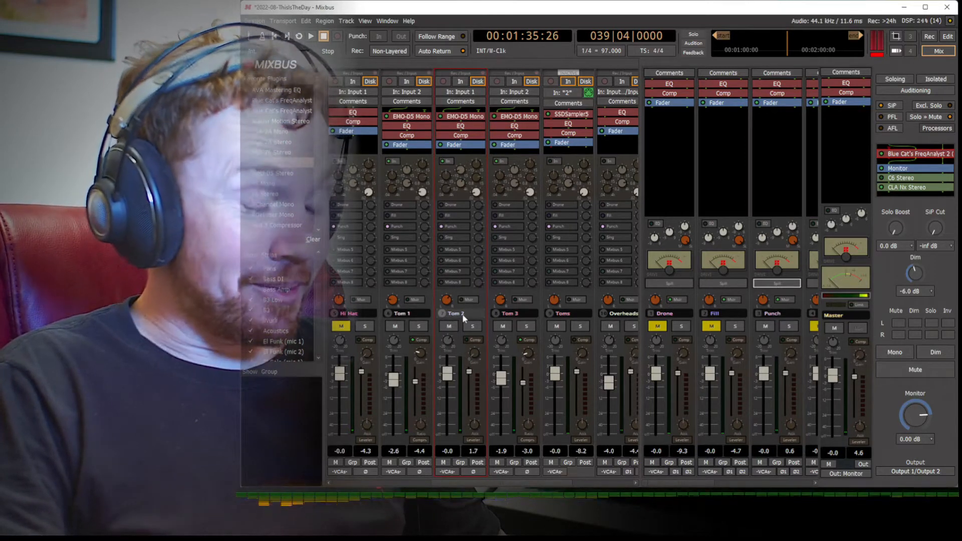
- Lower Tom 2's fader to -4.7 dB while checking the fill, and switch its dynamics to Compressor mode
{"action": "key", "text": "space"}
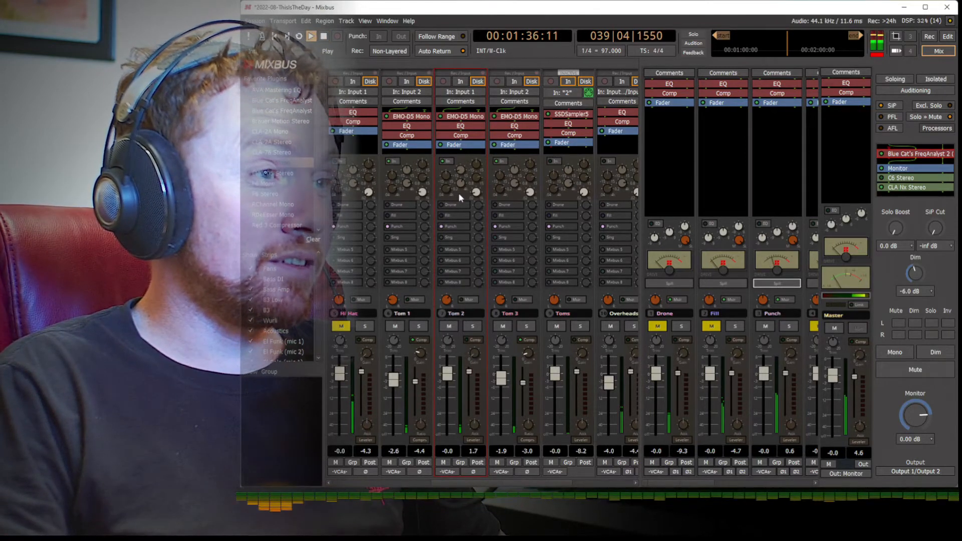
{"action": "key", "text": "space"}
{"action": "left_click_drag", "start_coordinate": [448, 374], "coordinate": [448, 385]}
{"action": "left_click", "coordinate": [472, 440]}
{"action": "left_click", "coordinate": [476, 453]}
- Adjust Tom 2's compressor threshold and set its makeup gain to 2.8 while replaying the fill
{"action": "key", "text": "space"}
{"action": "scroll", "coordinate": [472, 402], "scroll_direction": "down", "scroll_amount": 2}
{"action": "scroll", "coordinate": [470, 400], "scroll_direction": "up", "scroll_amount": 1}
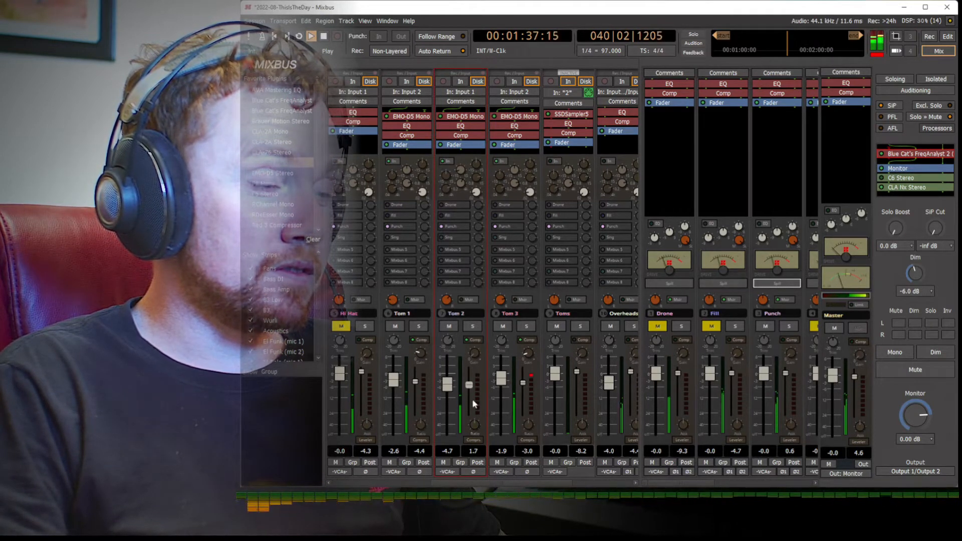
{"action": "key", "text": "space"}
{"action": "scroll", "coordinate": [473, 355], "scroll_direction": "up", "scroll_amount": 2}
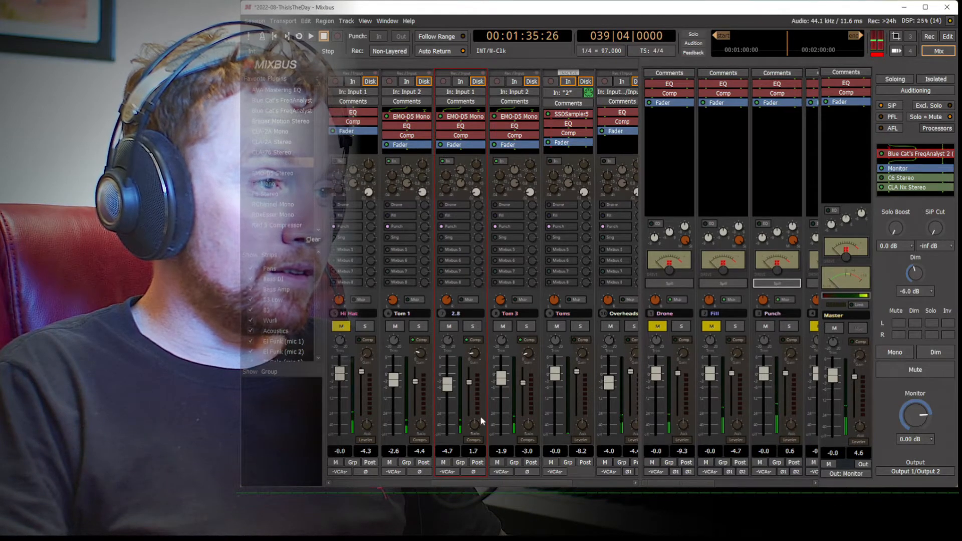
- Switch to the browser's August 2022 tournament page, read the remarks on the snare groove and snare replacement, and return to Mixbus
{"action": "left_click_drag", "start_coordinate": [484, 483], "coordinate": [435, 485]}
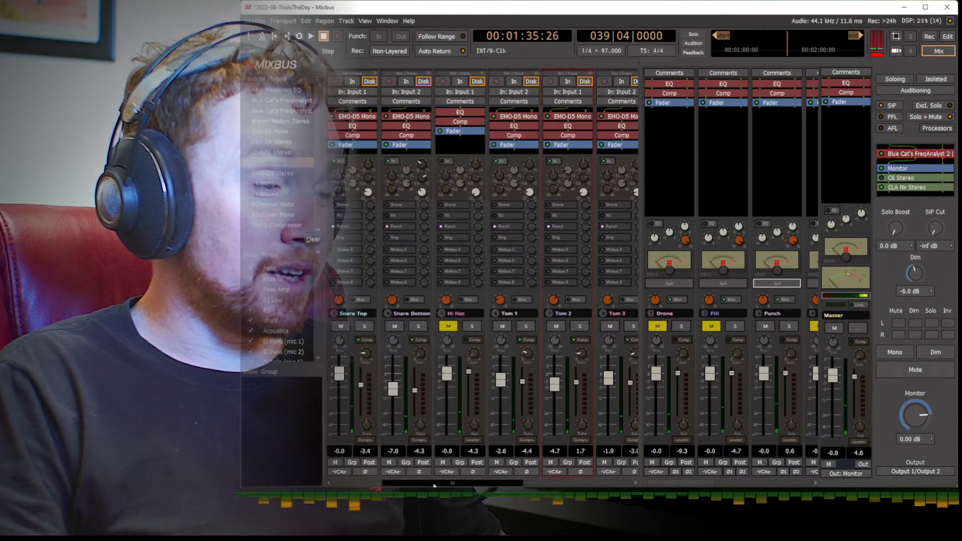
{"action": "key", "text": "super+Tab"}
{"action": "left_click", "coordinate": [502, 353]}
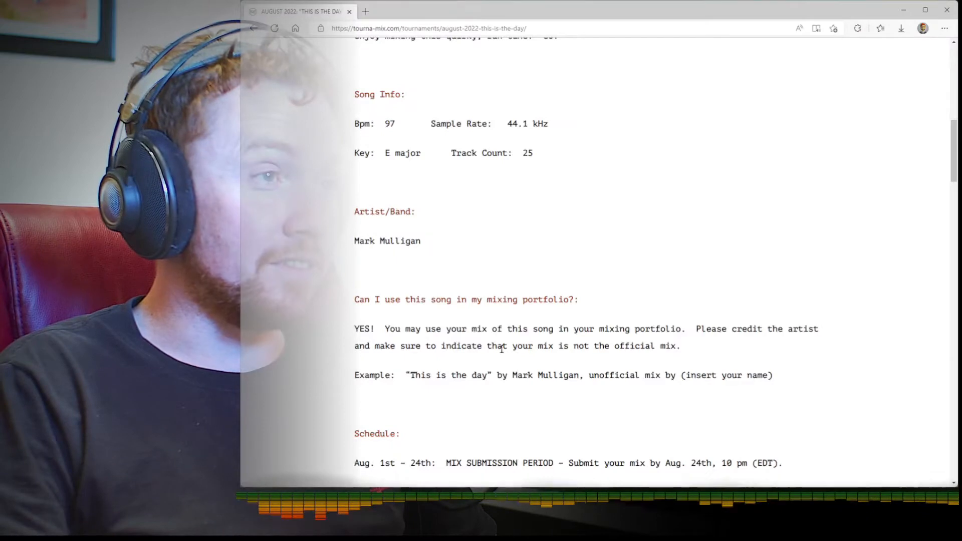
{"action": "scroll", "coordinate": [502, 353], "scroll_direction": "up", "scroll_amount": 8}
{"action": "scroll", "coordinate": [593, 239], "scroll_direction": "down", "scroll_amount": 3}
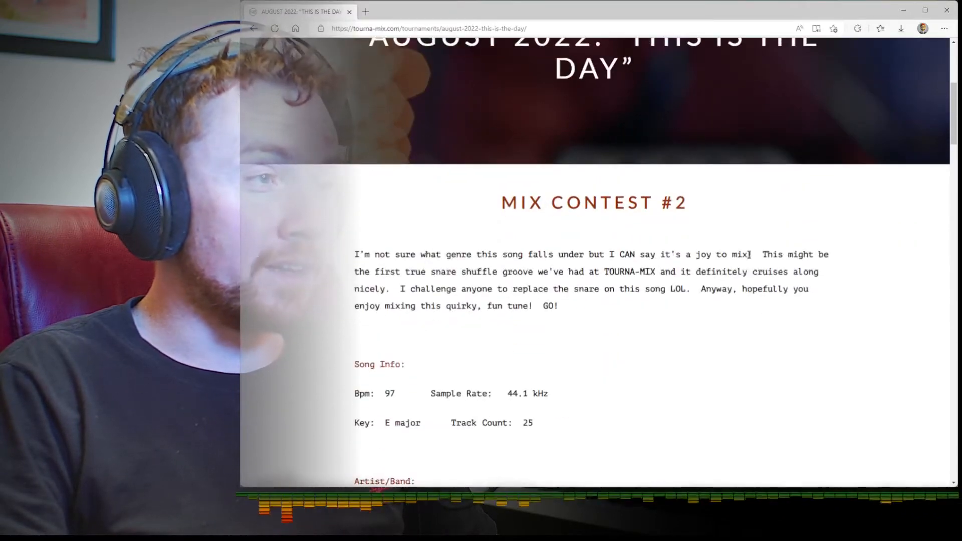
{"action": "left_click_drag", "start_coordinate": [378, 271], "coordinate": [650, 271]}
{"action": "left_click_drag", "start_coordinate": [399, 288], "coordinate": [685, 286]}
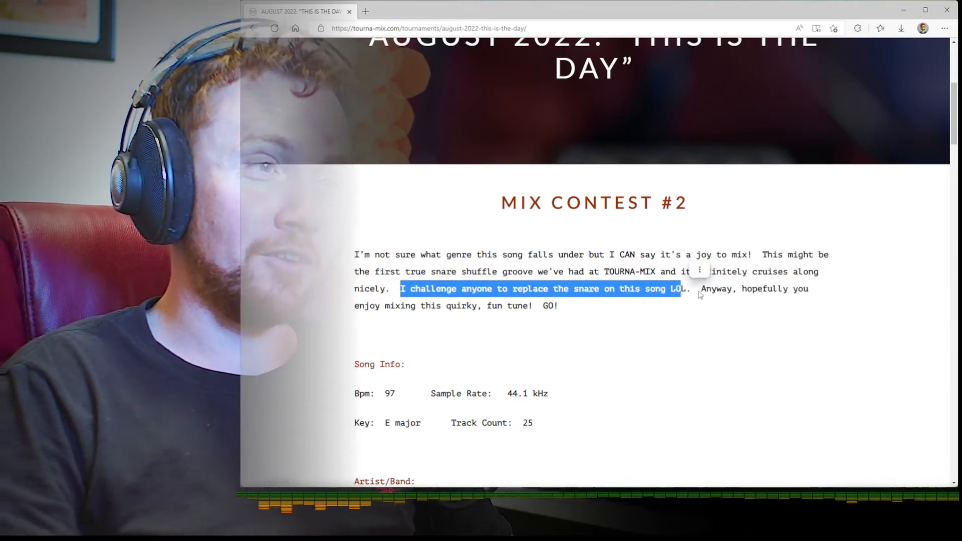
{"action": "left_click", "coordinate": [724, 315]}
{"action": "key", "text": "alt+Tab"}
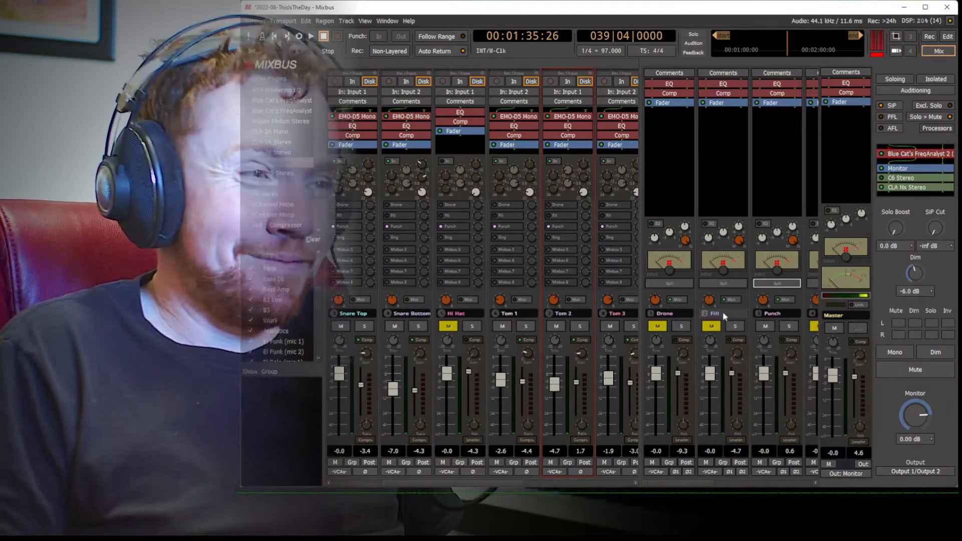
- Unmute Hi Hat during playback and lower its fader to -10.4 dB
{"action": "left_click", "coordinate": [466, 314]}
{"action": "key", "text": "space"}
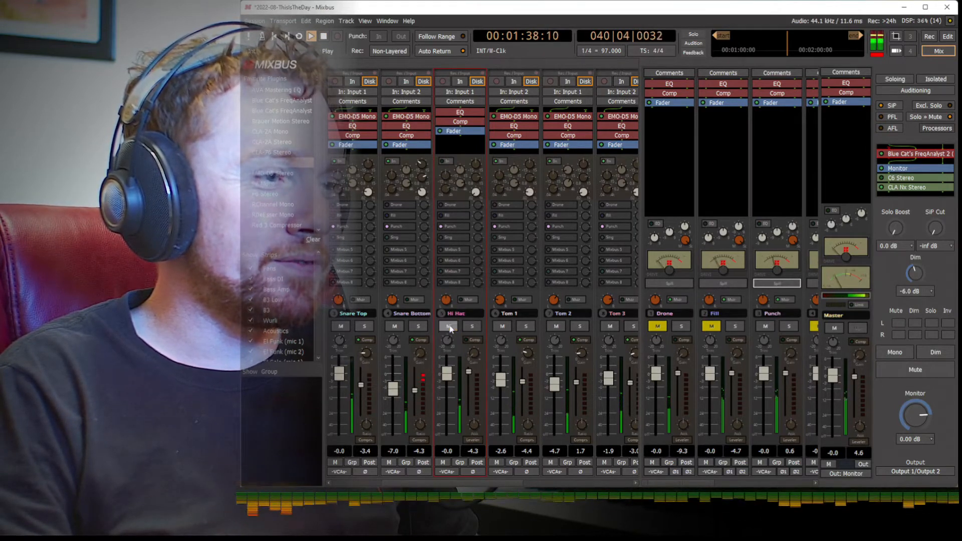
{"action": "scroll", "coordinate": [453, 371], "scroll_direction": "down", "scroll_amount": 3}
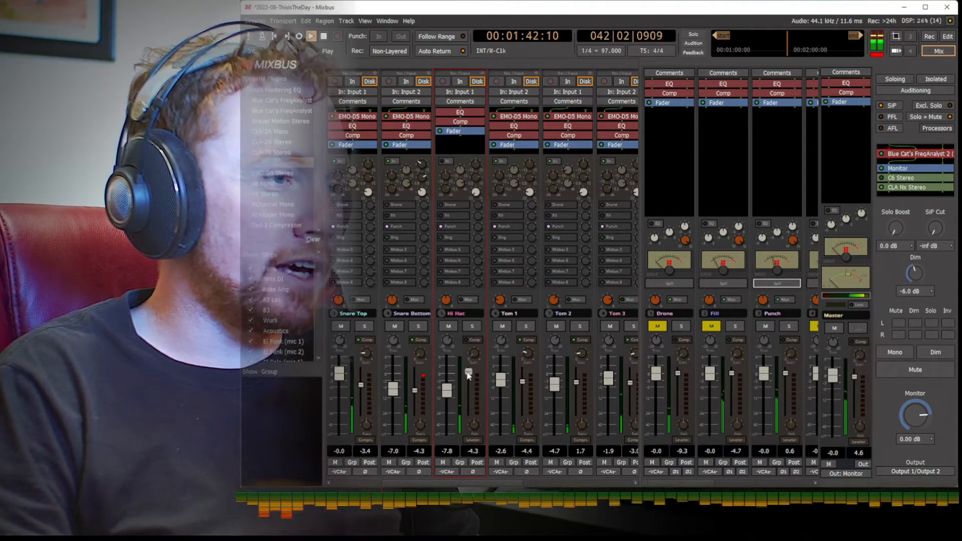
{"action": "scroll", "coordinate": [475, 163], "scroll_direction": "down", "scroll_amount": 6}
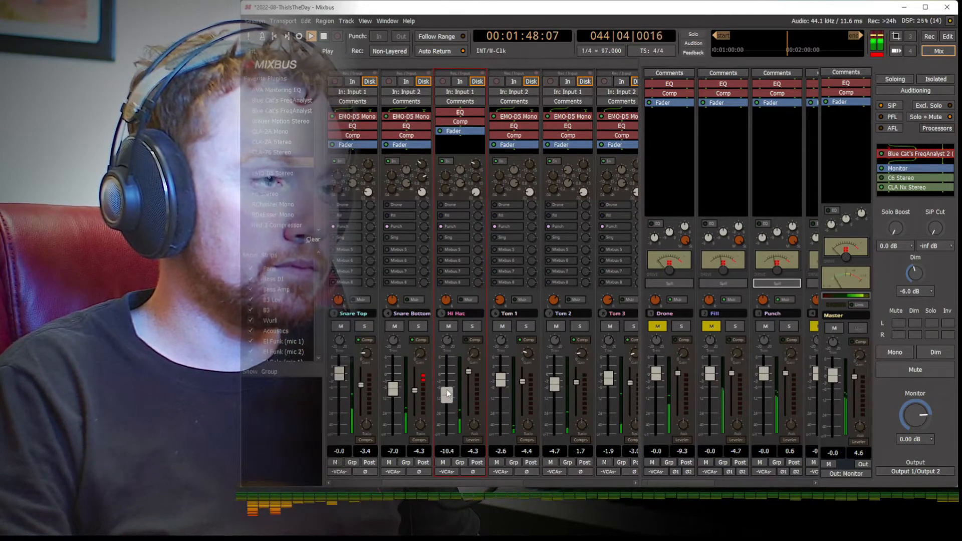
- Compress the Punch bus at a 1.8:1 ratio with its makeup gain set to 2.8
{"action": "left_click_drag", "start_coordinate": [456, 485], "coordinate": [386, 484]}
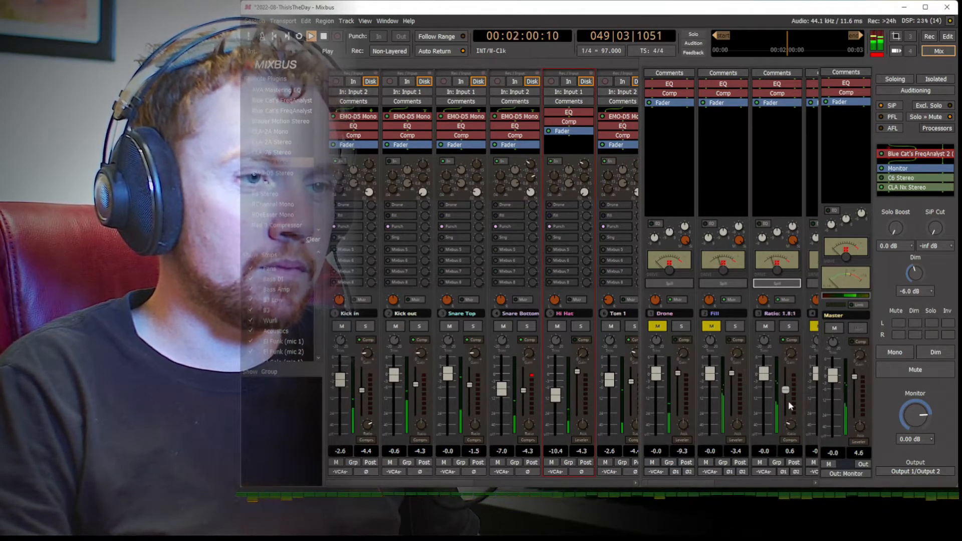
{"action": "scroll", "coordinate": [793, 356], "scroll_direction": "up", "scroll_amount": 1}
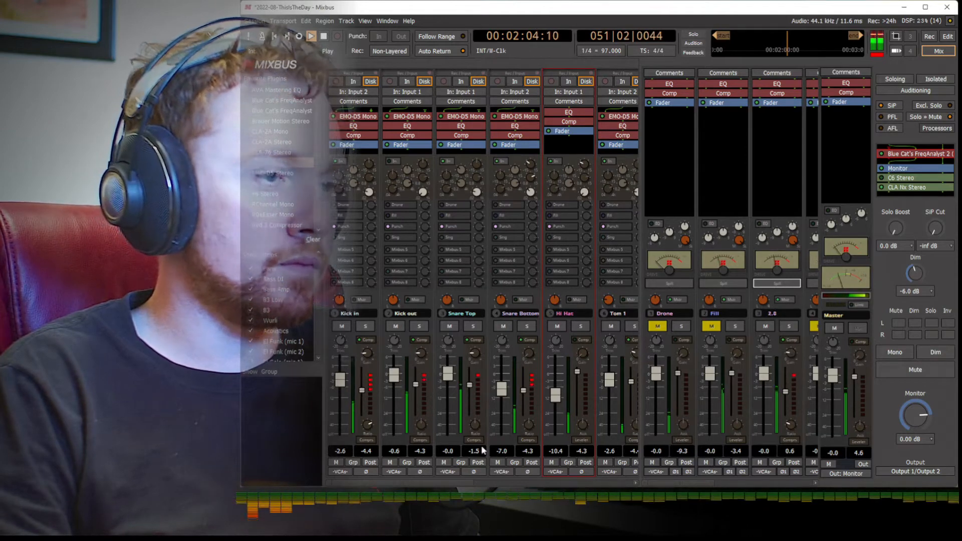
- Unmute Bass Amp and balance it with Compressor-mode dynamics and a -7.0 dB fader level, using loop playback
{"action": "left_click_drag", "start_coordinate": [451, 484], "coordinate": [616, 481]}
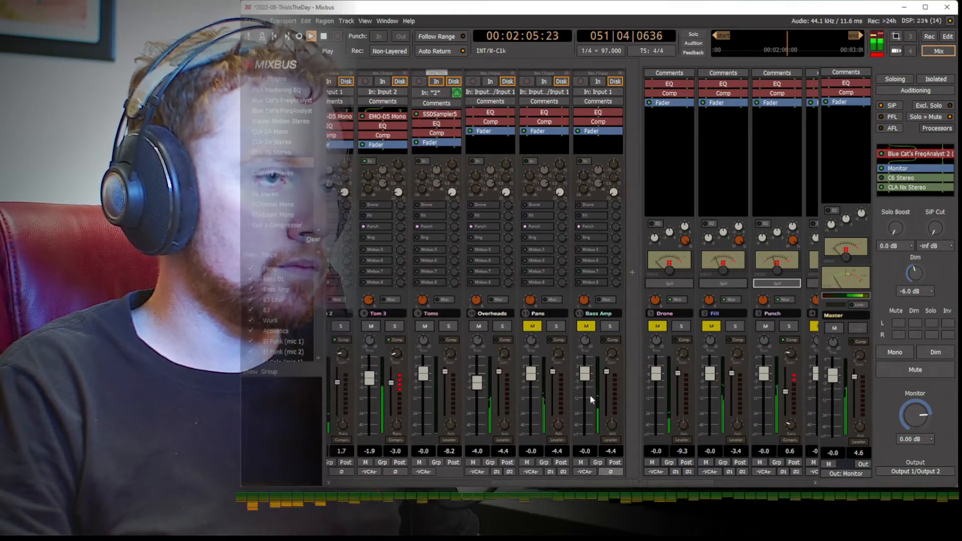
{"action": "left_click", "coordinate": [589, 328]}
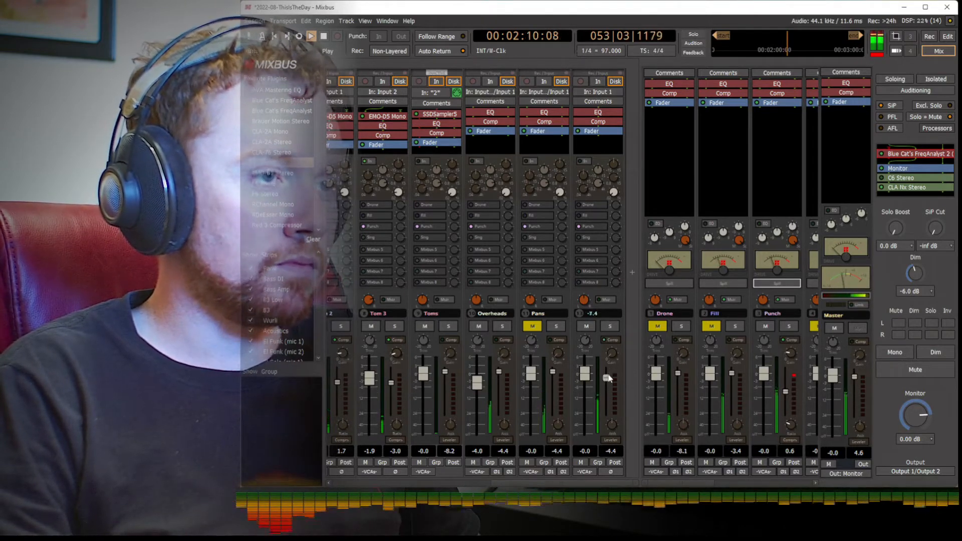
{"action": "left_click_drag", "start_coordinate": [607, 374], "coordinate": [608, 378]}
{"action": "left_click", "coordinate": [614, 440]}
{"action": "left_click", "coordinate": [624, 453]}
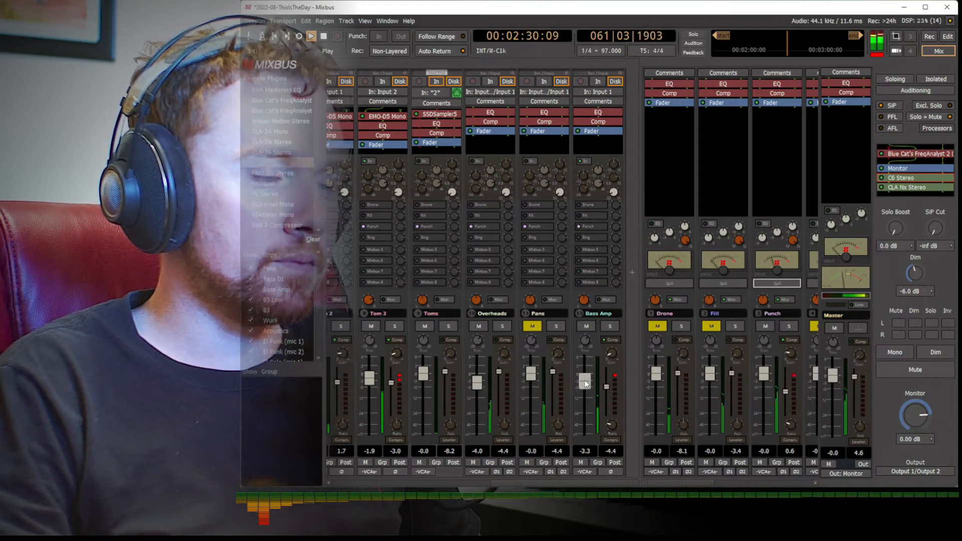
{"action": "key", "text": "l"}
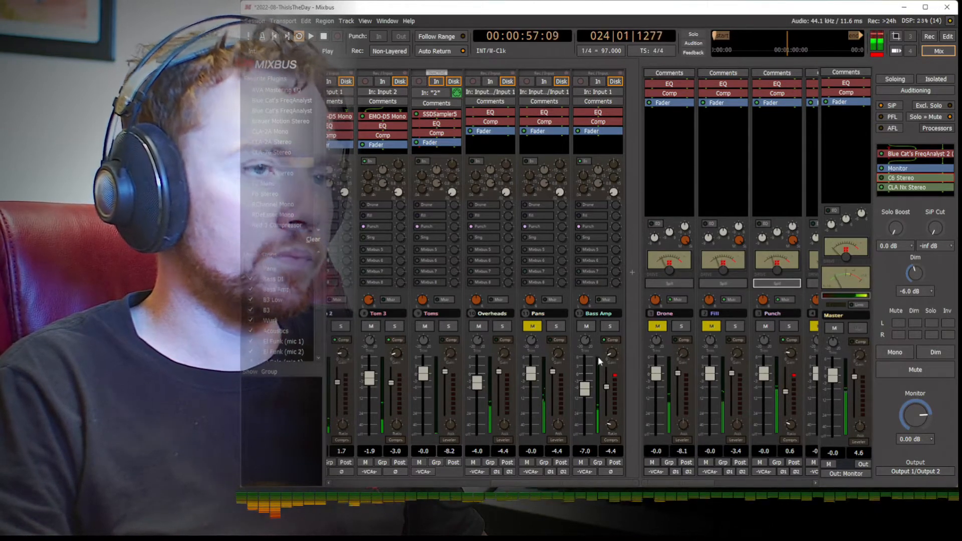
- Spill the Drone and Fill buses, and reassign Bass DI from Fill to Drone
{"action": "left_click_drag", "start_coordinate": [583, 483], "coordinate": [603, 485]}
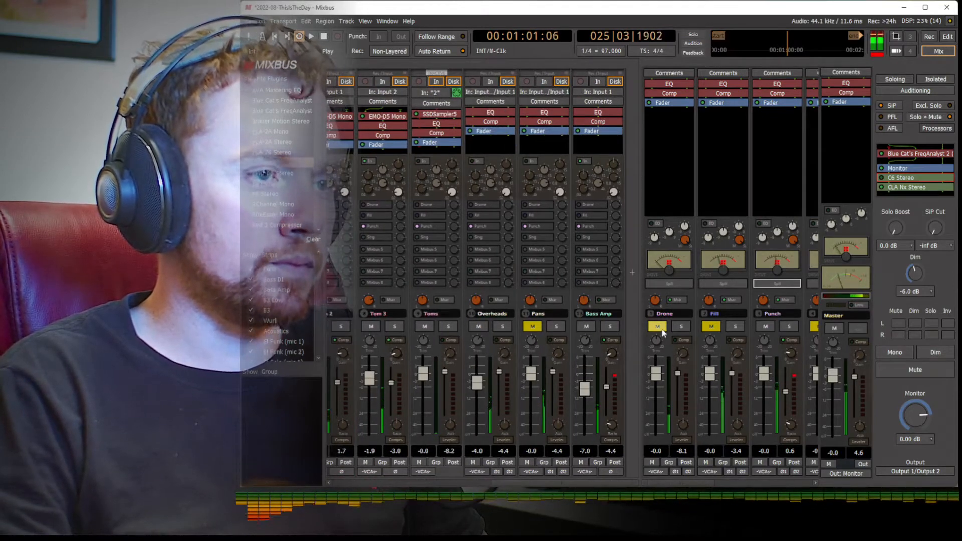
{"action": "left_click", "coordinate": [672, 284]}
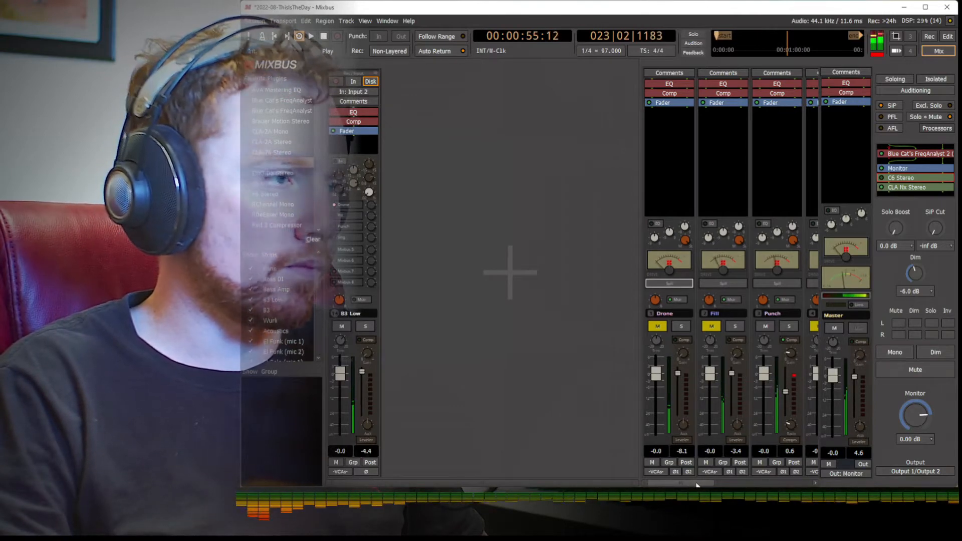
{"action": "left_click", "coordinate": [718, 285]}
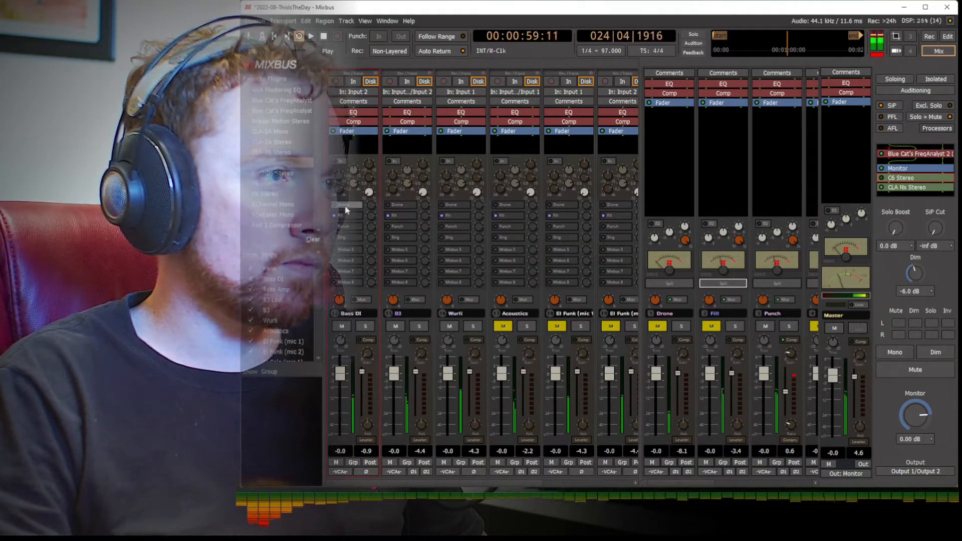
{"action": "left_click", "coordinate": [669, 283]}
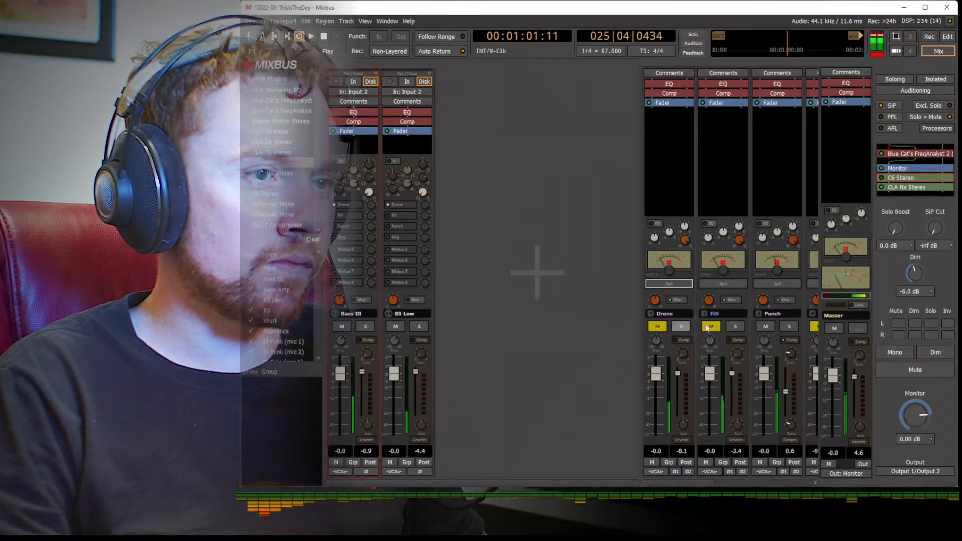
- Mute the Punch bus and unmute Drone, and audition Bass DI in solo
{"action": "left_click", "coordinate": [765, 328]}
{"action": "left_click", "coordinate": [655, 328]}
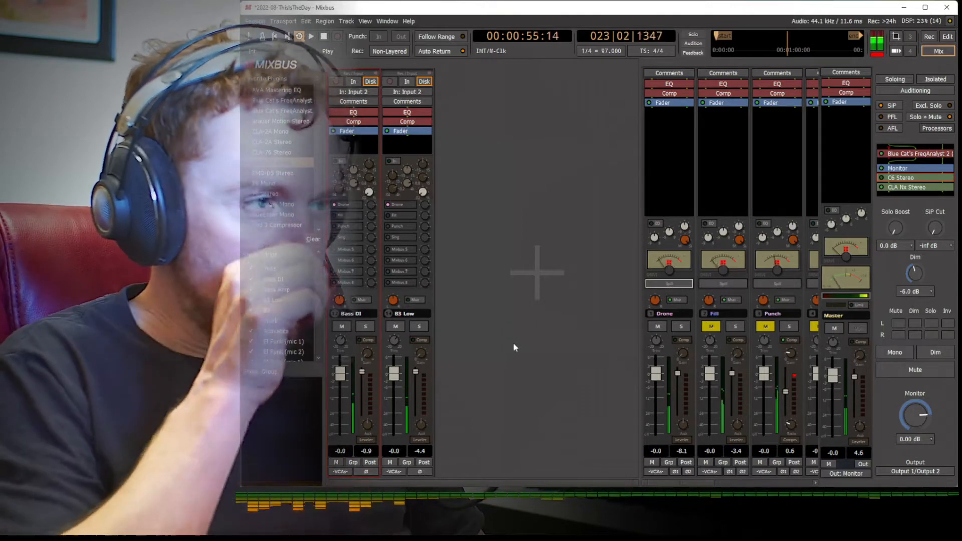
{"action": "key", "text": "space"}
{"action": "left_click", "coordinate": [366, 328]}
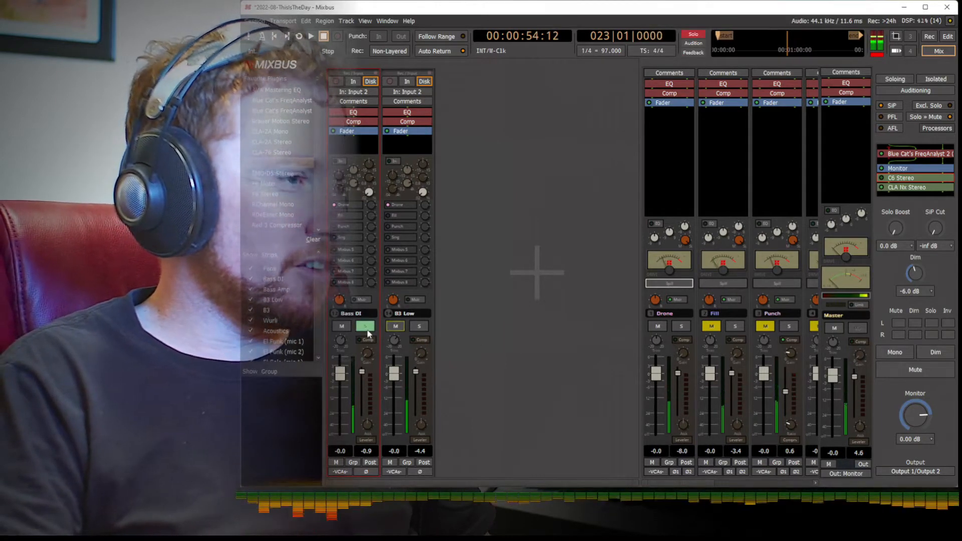
{"action": "key", "text": "space"}
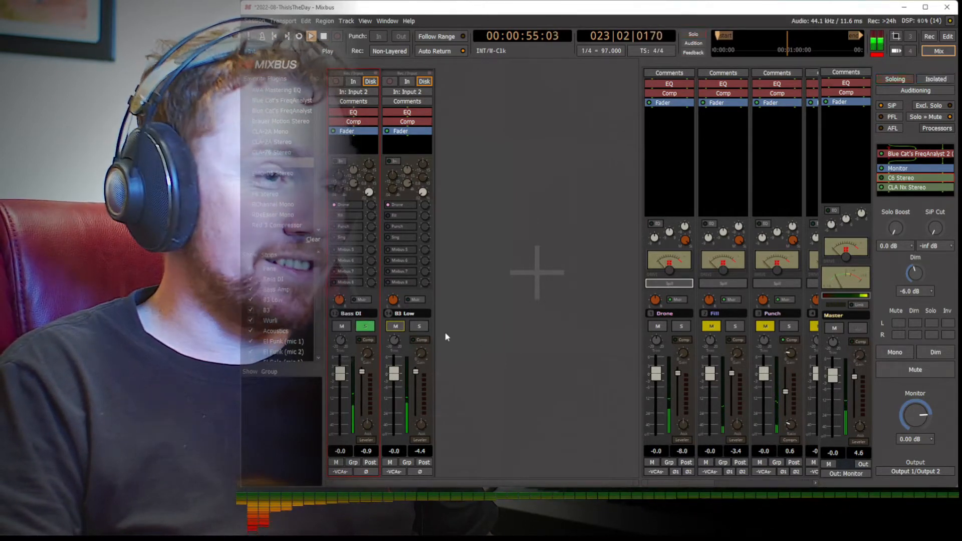
{"action": "key", "text": "space"}
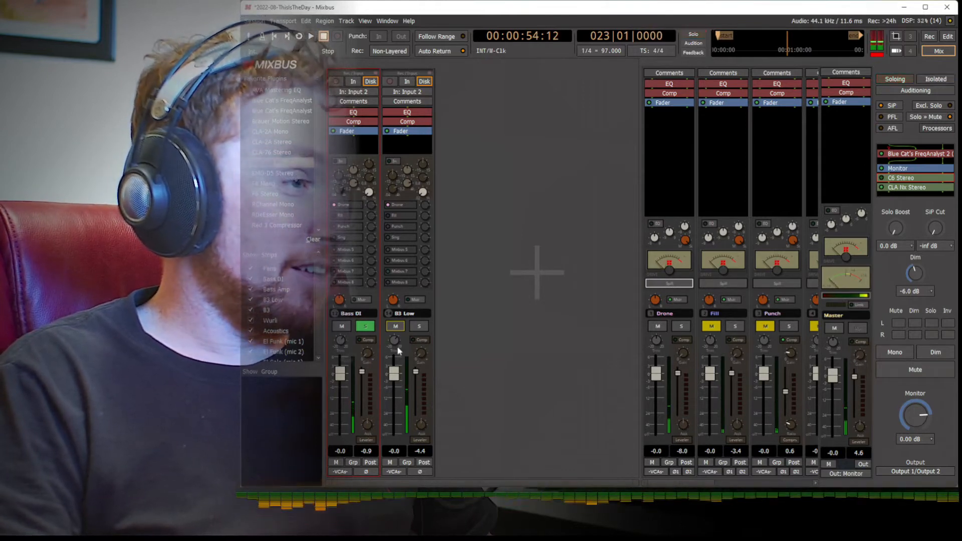
- Mute Bass DI and take it out of solo, and play the section with B3 Low selected
{"action": "left_click", "coordinate": [341, 326]}
{"action": "left_click", "coordinate": [366, 326]}
{"action": "left_click", "coordinate": [416, 317]}
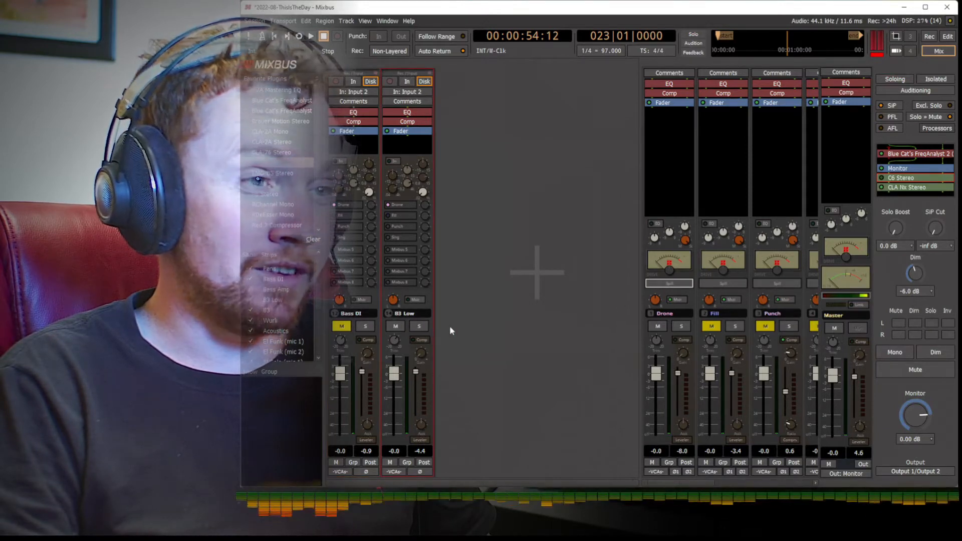
{"action": "key", "text": "space"}
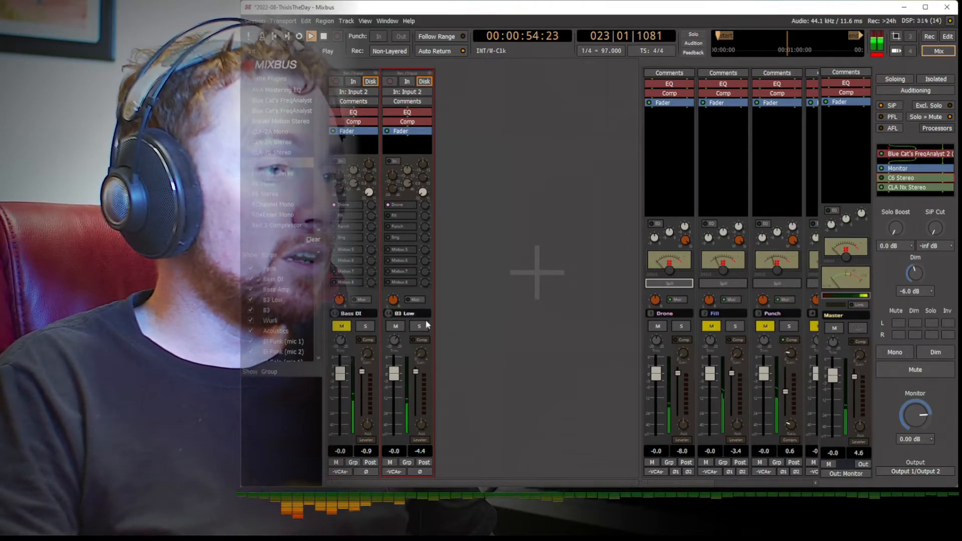
- Reassign the B3 channel from the Fill bus to Drone and lower its fader to -6.2 dB
{"action": "left_click", "coordinate": [727, 284]}
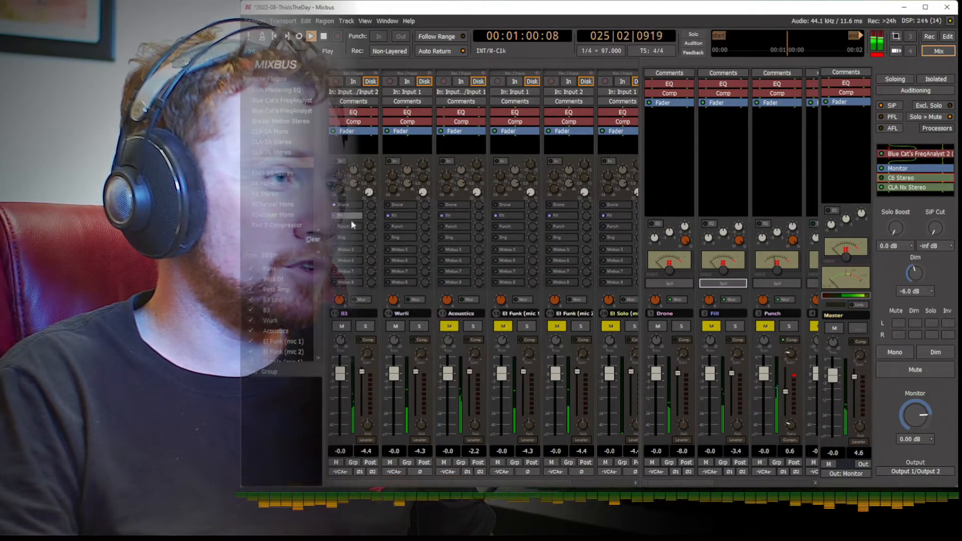
{"action": "left_click", "coordinate": [664, 285]}
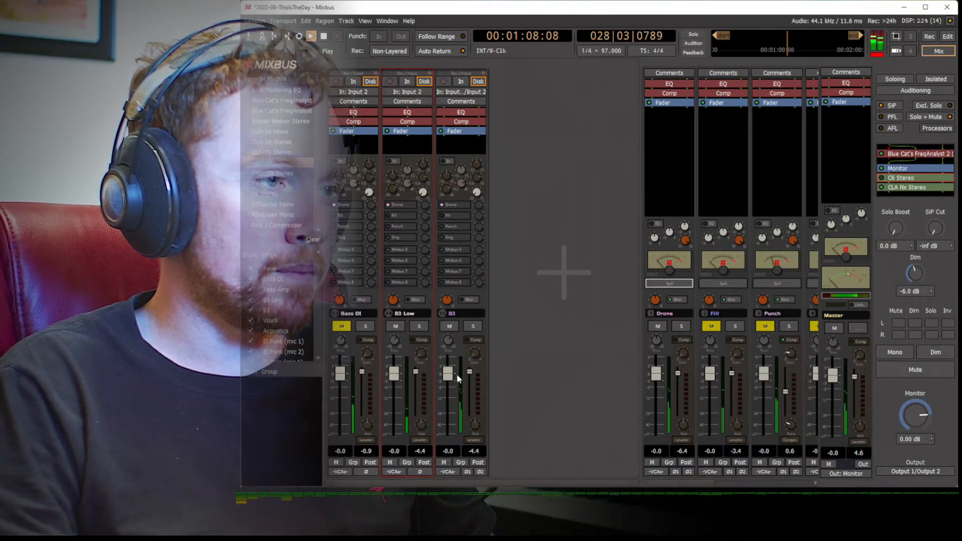
{"action": "key", "text": "space"}
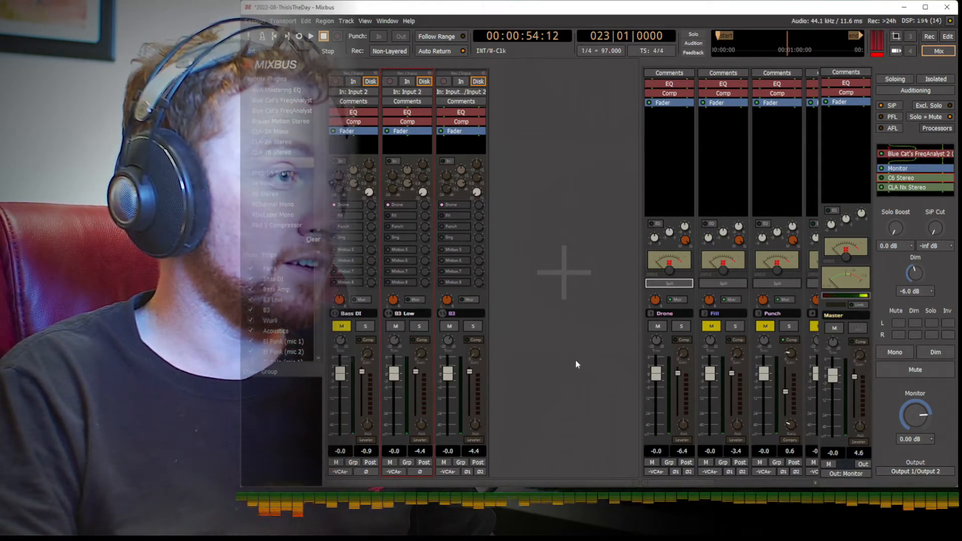
{"action": "left_click_drag", "start_coordinate": [447, 373], "coordinate": [447, 379]}
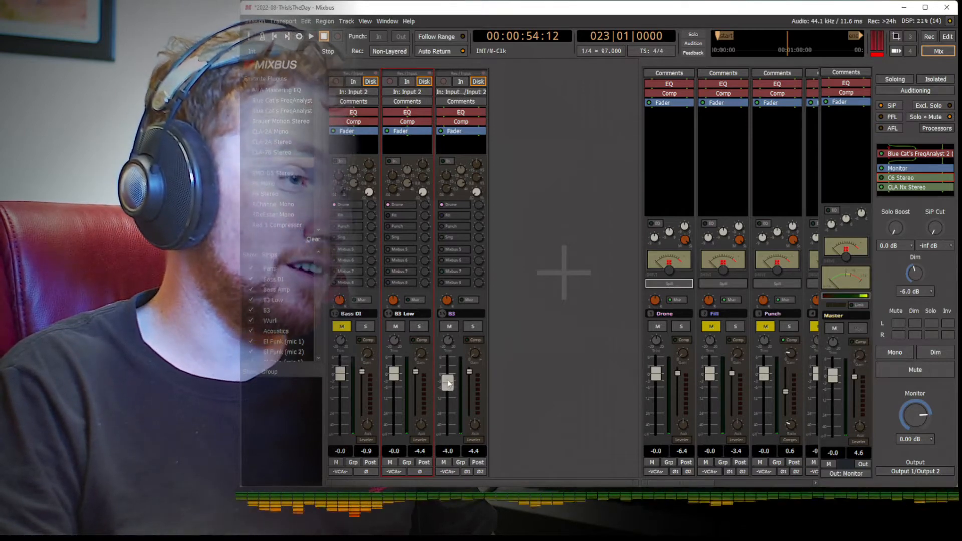
{"action": "key", "text": "space"}
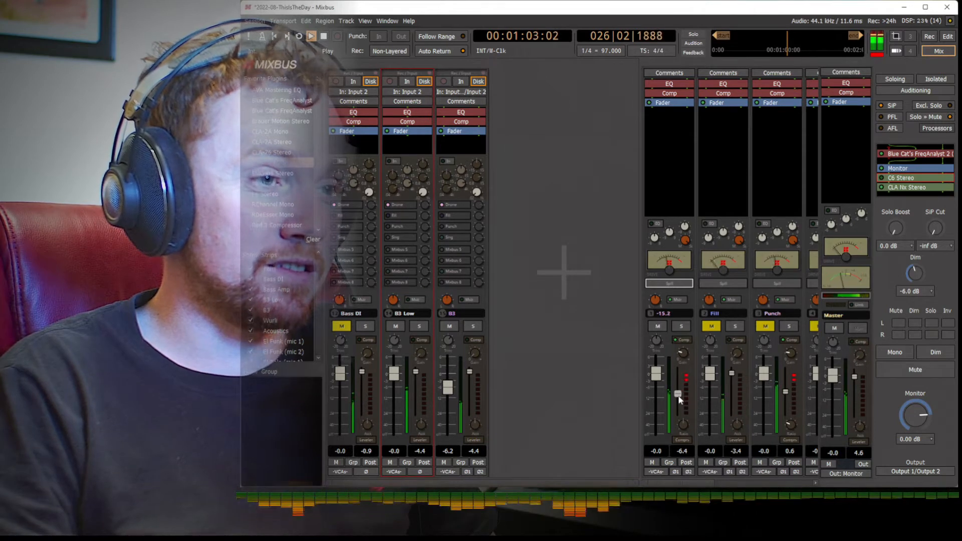
- Set the Drone bus's compressor threshold to -16.5 and lower its fader to -1.9 dB
{"action": "left_click_drag", "start_coordinate": [678, 394], "coordinate": [679, 398]}
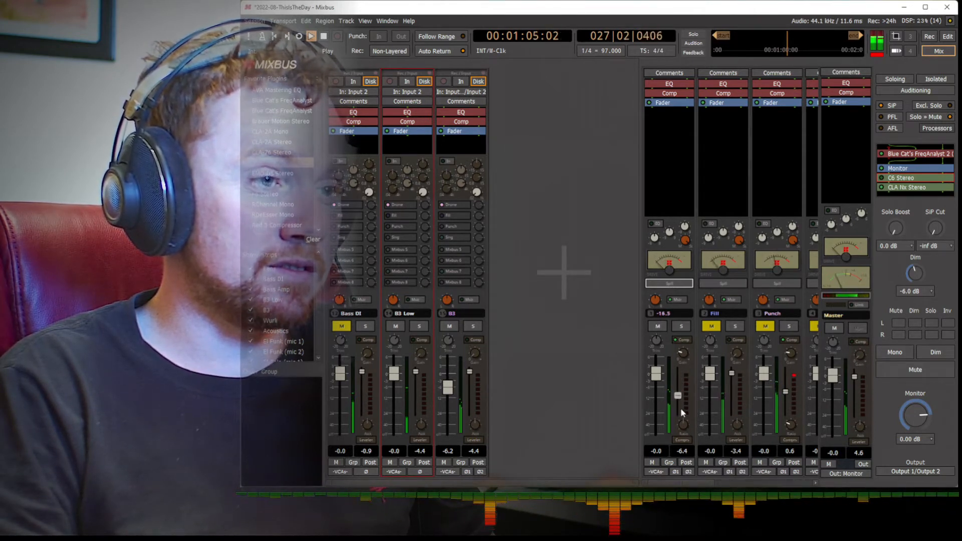
{"action": "left_click_drag", "start_coordinate": [656, 376], "coordinate": [653, 383]}
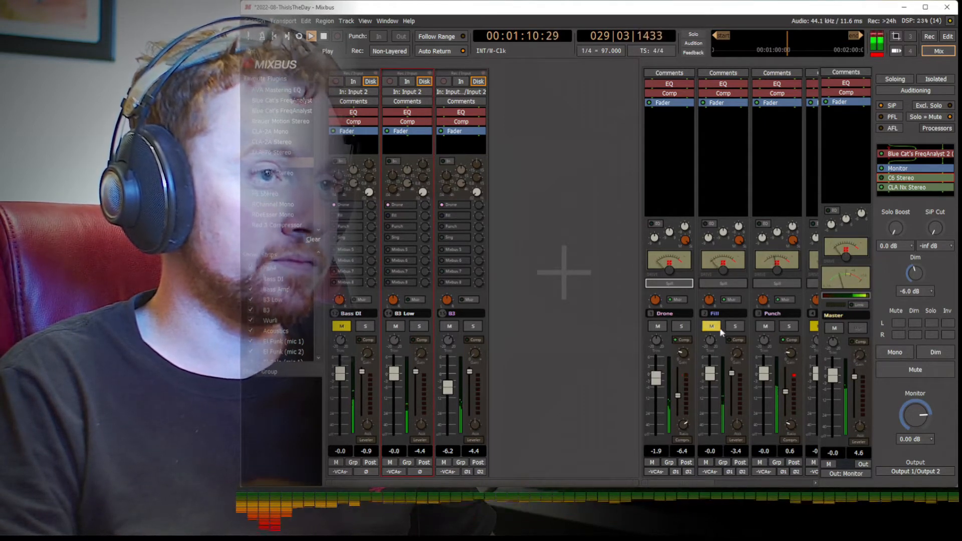
- Unmute the Fill bus, show its channels, and reassign Wurli from Fill to the Drone bus
{"action": "left_click", "coordinate": [722, 284]}
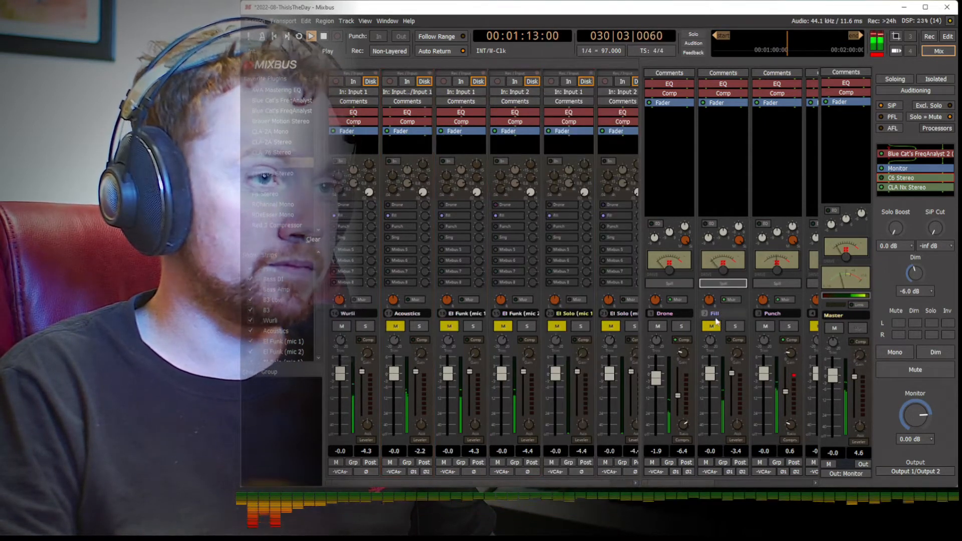
{"action": "key", "text": "space"}
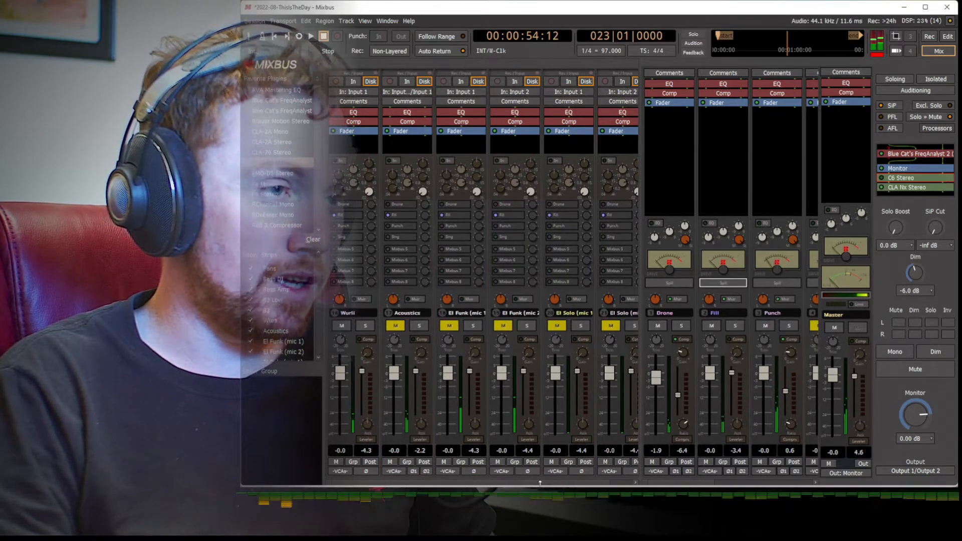
{"action": "left_click_drag", "start_coordinate": [541, 483], "coordinate": [531, 481]}
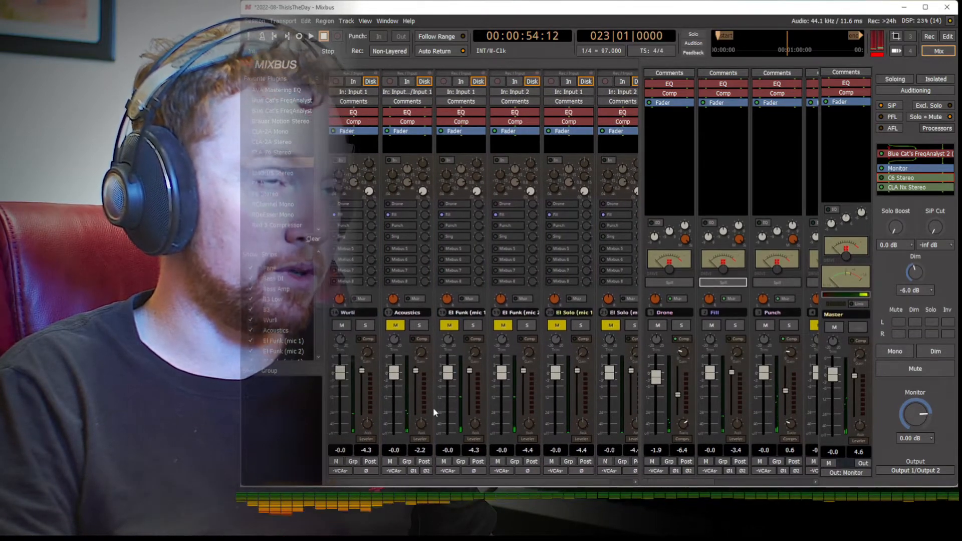
{"action": "left_click_drag", "start_coordinate": [551, 12], "coordinate": [551, 13]}
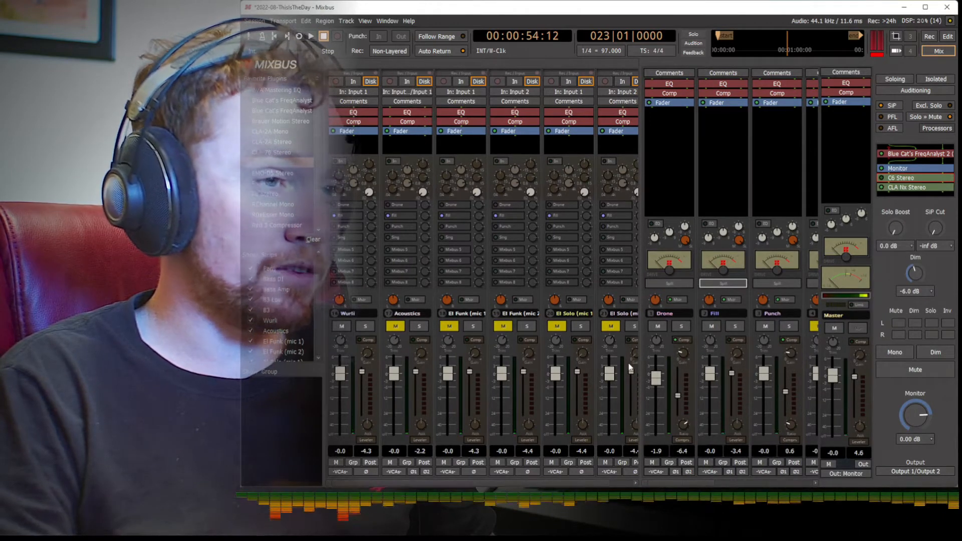
{"action": "left_click", "coordinate": [688, 284]}
{"action": "left_click", "coordinate": [723, 284]}
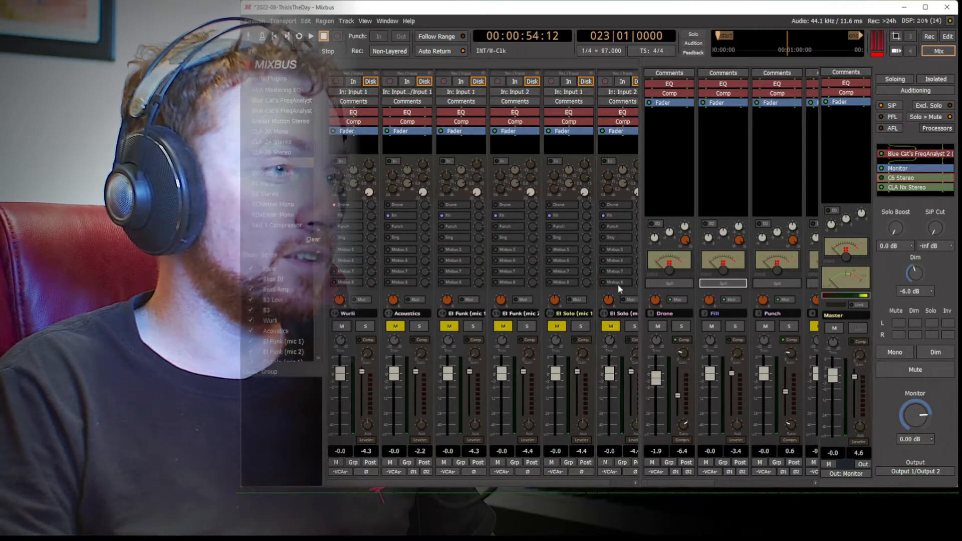
{"action": "left_click", "coordinate": [669, 284]}
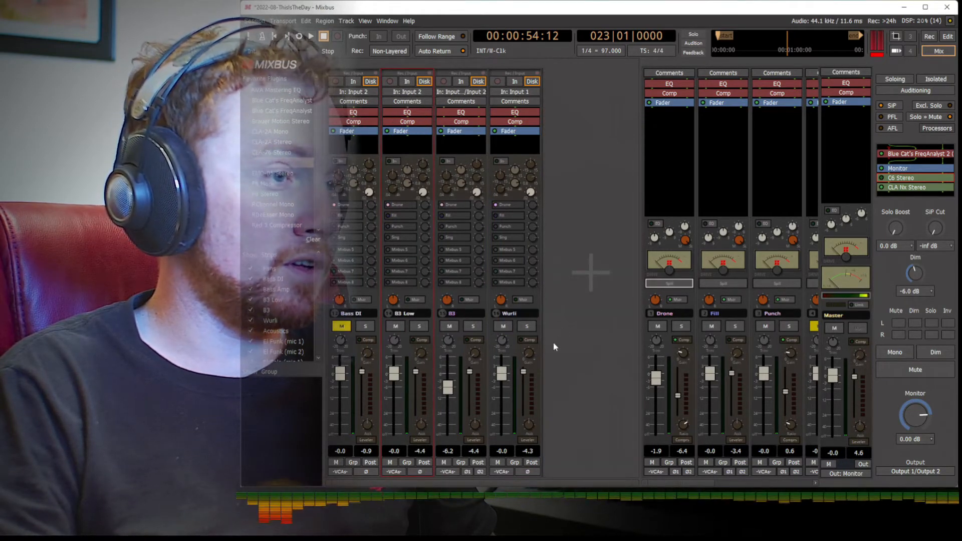
- Show the Fill bus's channels, unmute Acoustics and all El Funk and El Solo channels, and mute the Fill bus itself
{"action": "left_click", "coordinate": [779, 286]}
{"action": "left_click", "coordinate": [682, 284]}
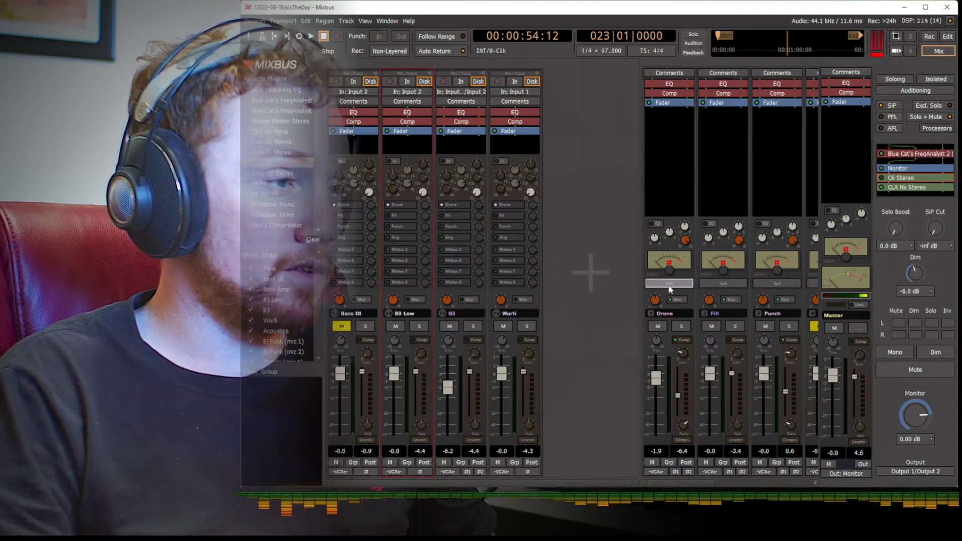
{"action": "left_click", "coordinate": [707, 286]}
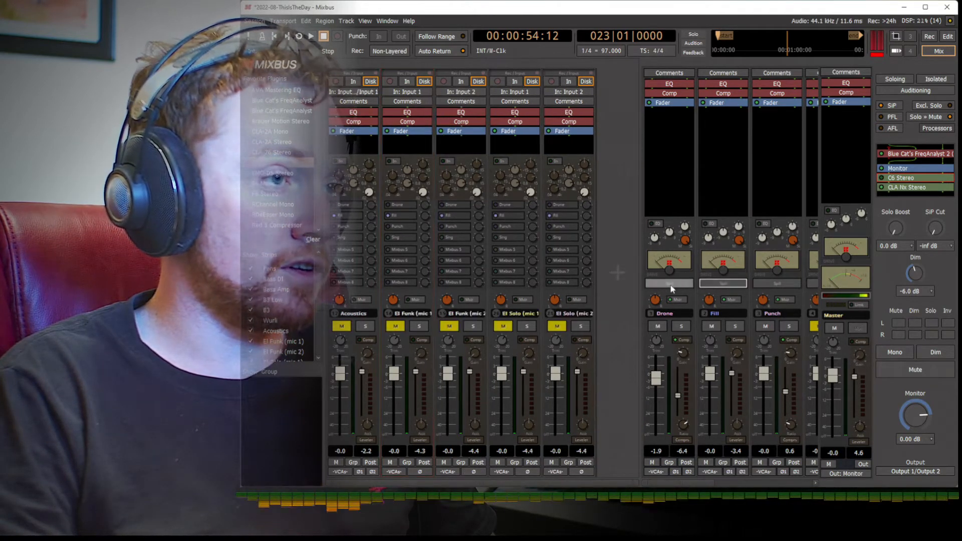
{"action": "left_click", "coordinate": [670, 286]}
{"action": "left_click", "coordinate": [711, 326]}
{"action": "left_click", "coordinate": [723, 283]}
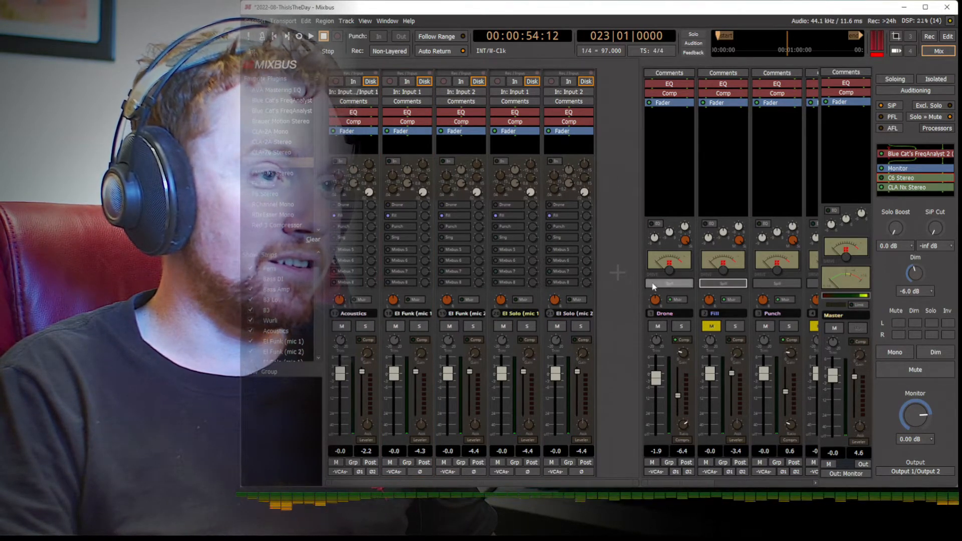
- Loop the section with Drone's channels shown and set the faders: B3 Low -3.3, B3 -10.4, Wurli -1.3 and the Drone bus -1.3 dB
{"action": "left_click", "coordinate": [669, 284]}
{"action": "key", "text": "space"}
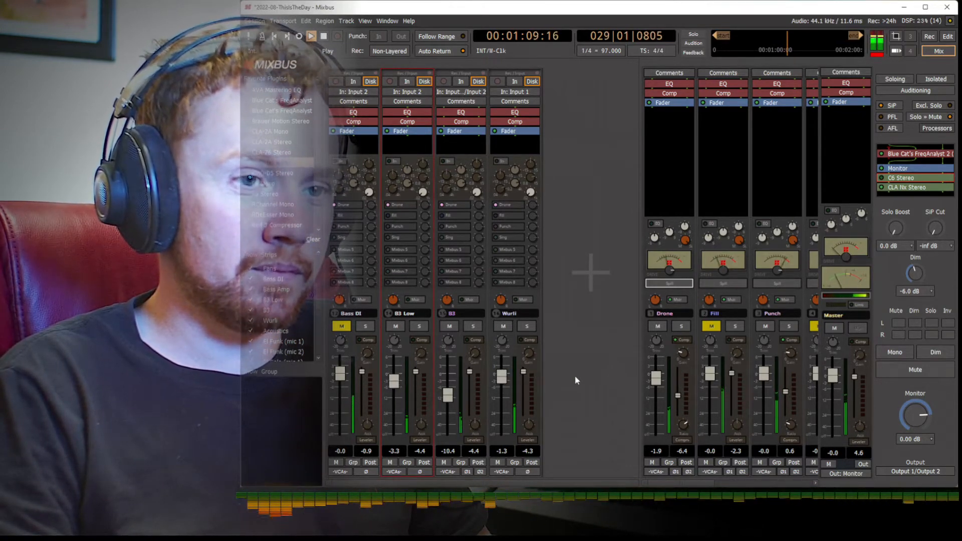
{"action": "key", "text": "l"}
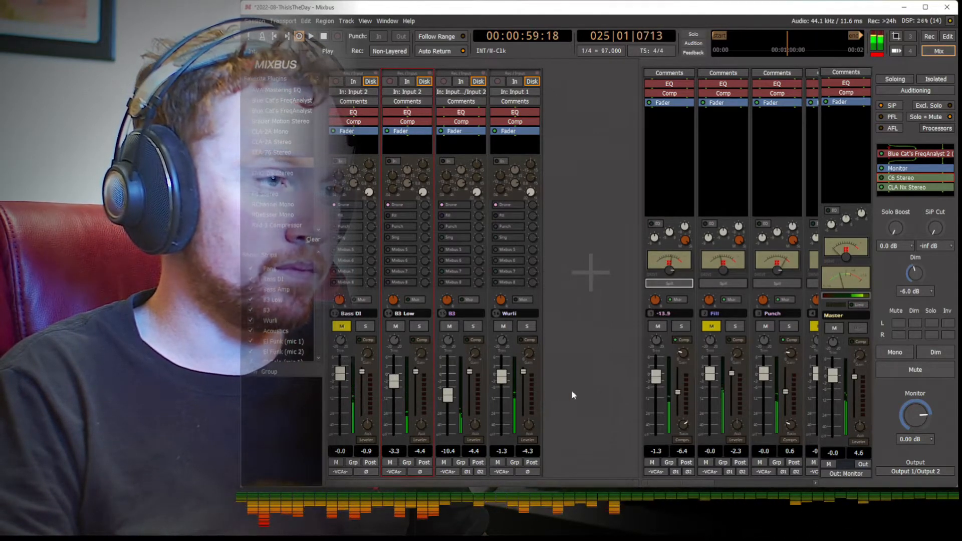
- Switch Wurli's dynamics from Leveler to Compressor, lower its threshold and raise its makeup gain to 3.6
{"action": "left_click_drag", "start_coordinate": [524, 425], "coordinate": [525, 429]}
{"action": "left_click", "coordinate": [531, 441]}
{"action": "left_click", "coordinate": [542, 454]}
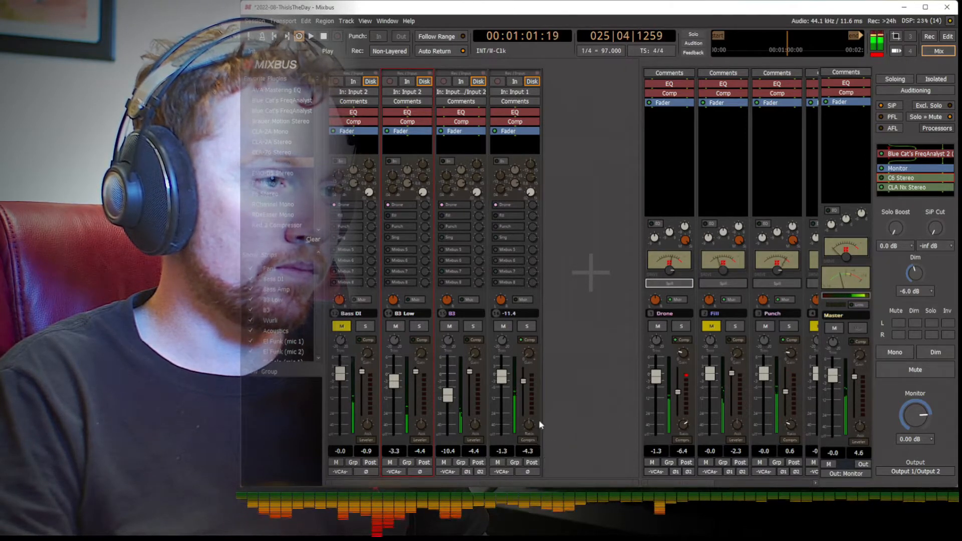
{"action": "scroll", "coordinate": [523, 392], "scroll_direction": "down", "scroll_amount": 1}
{"action": "scroll", "coordinate": [529, 356], "scroll_direction": "up", "scroll_amount": 1}
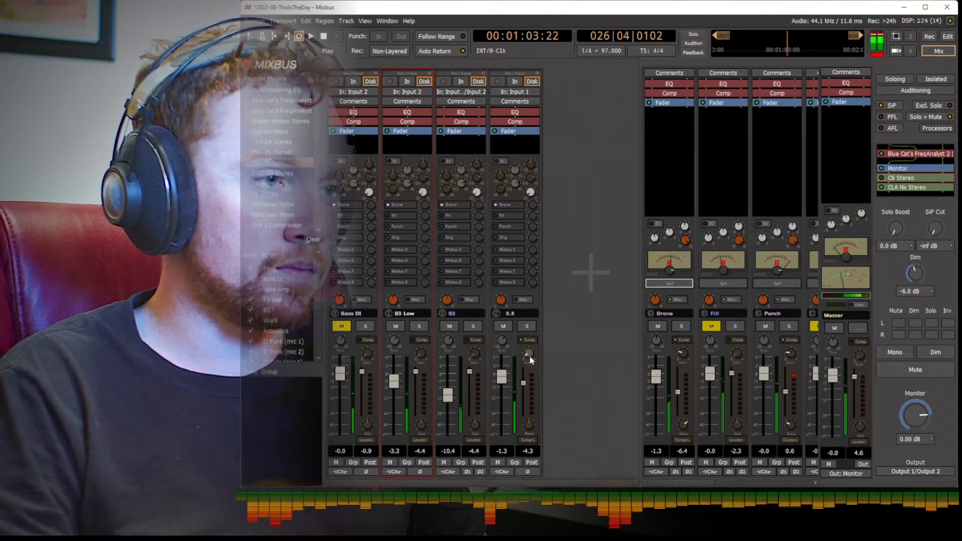
{"action": "scroll", "coordinate": [529, 356], "scroll_direction": "up", "scroll_amount": 1}
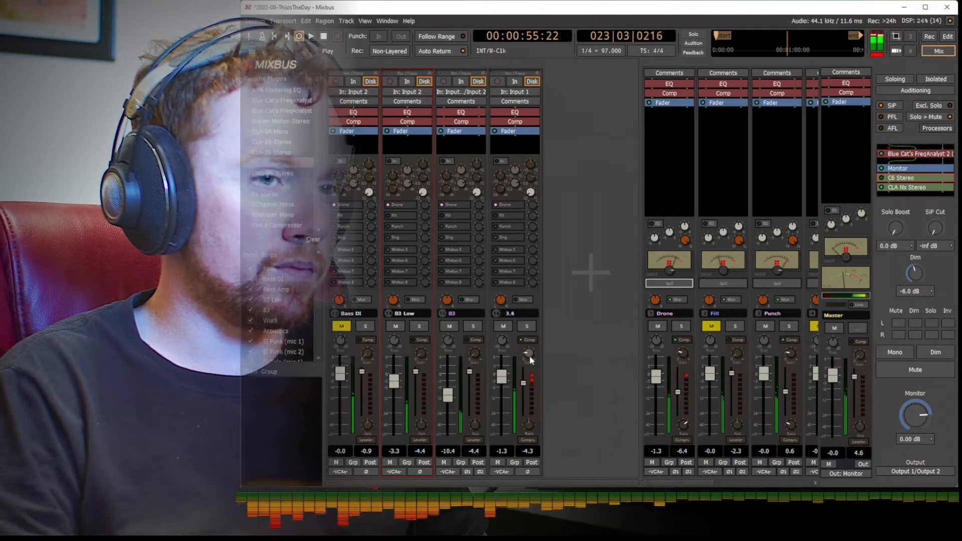
{"action": "key", "text": "space"}
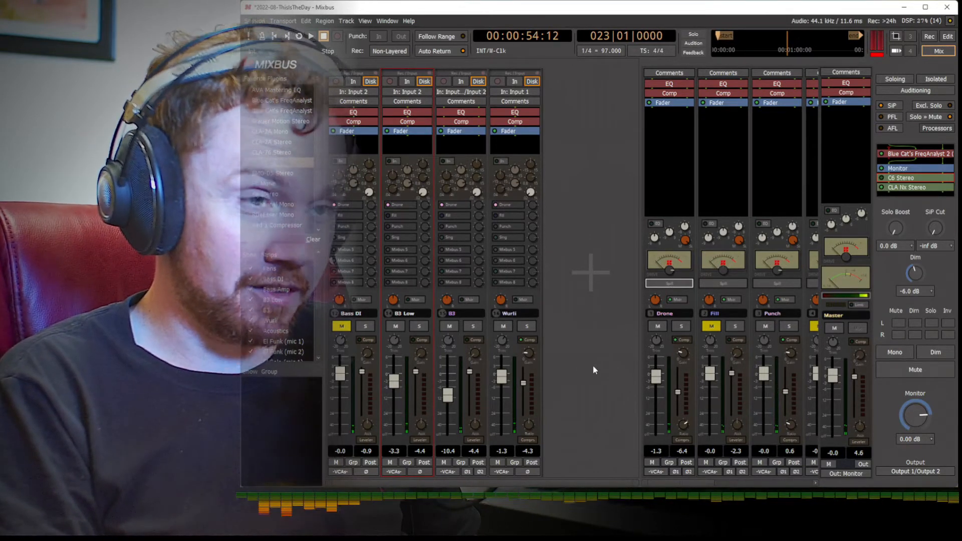
- Examine the track list and waveforms in the editor, looking at Bass Amp and Bass DI, and return to the mixer
{"action": "key", "text": "alt+m"}
{"action": "scroll", "coordinate": [541, 284], "scroll_direction": "up", "scroll_amount": 5}
{"action": "scroll", "coordinate": [561, 273], "scroll_direction": "down", "scroll_amount": 4}
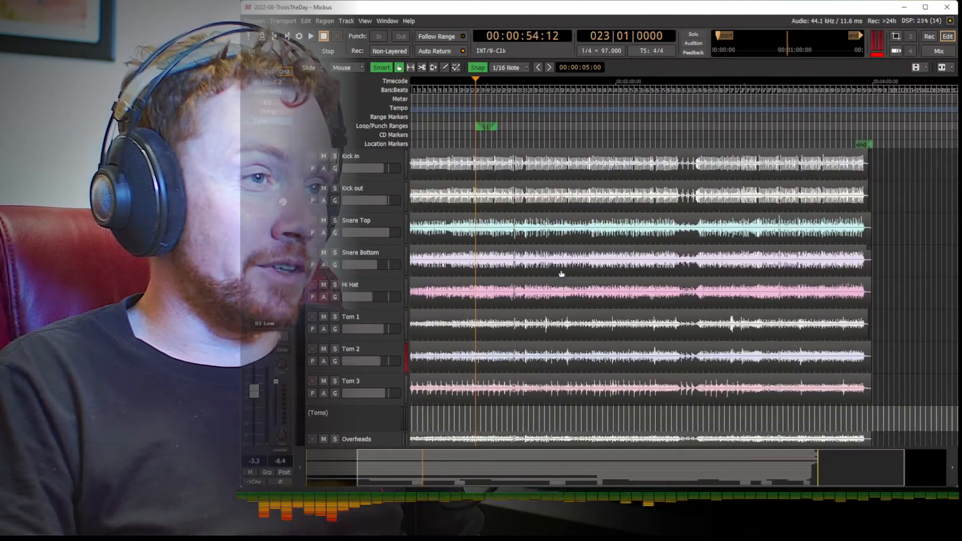
{"action": "scroll", "coordinate": [561, 269], "scroll_direction": "down", "scroll_amount": 10}
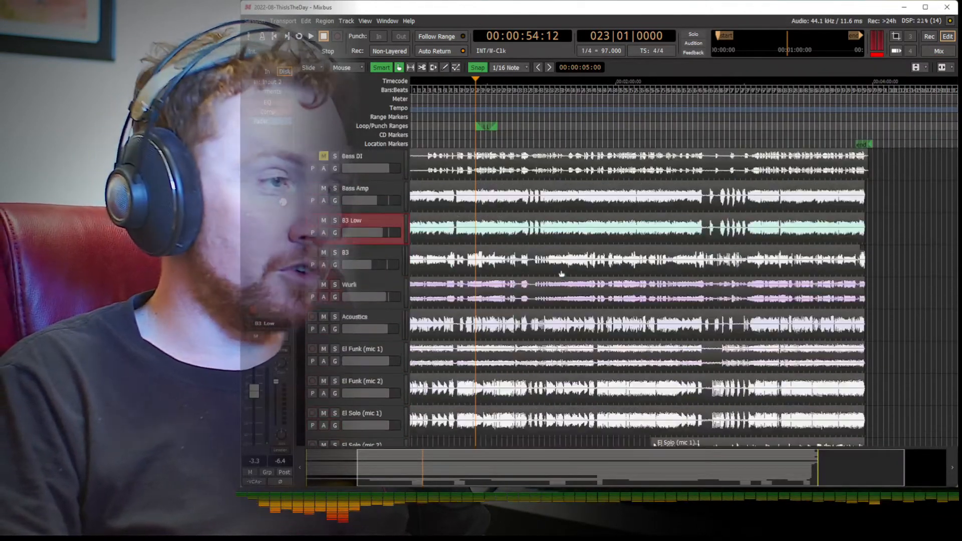
{"action": "scroll", "coordinate": [561, 269], "scroll_direction": "up", "scroll_amount": 3}
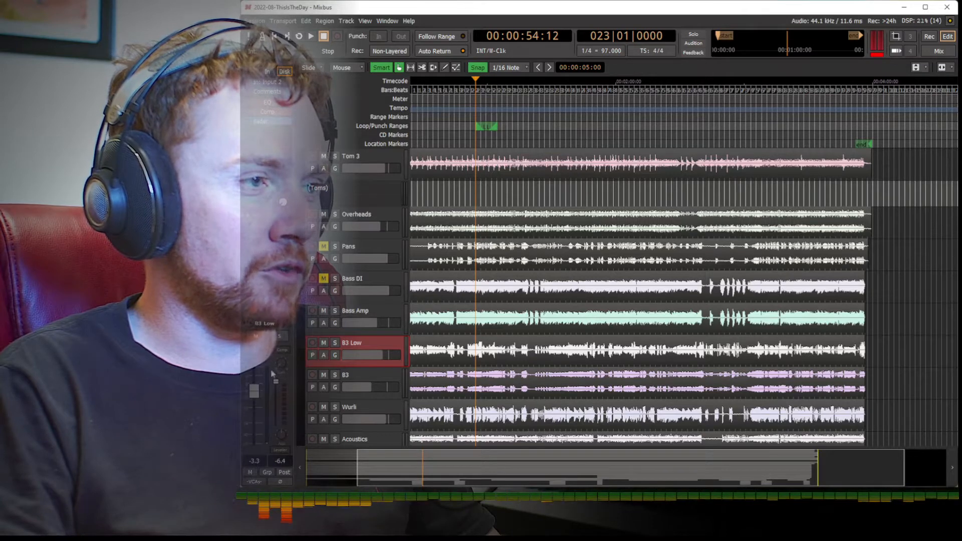
{"action": "left_click", "coordinate": [382, 311]}
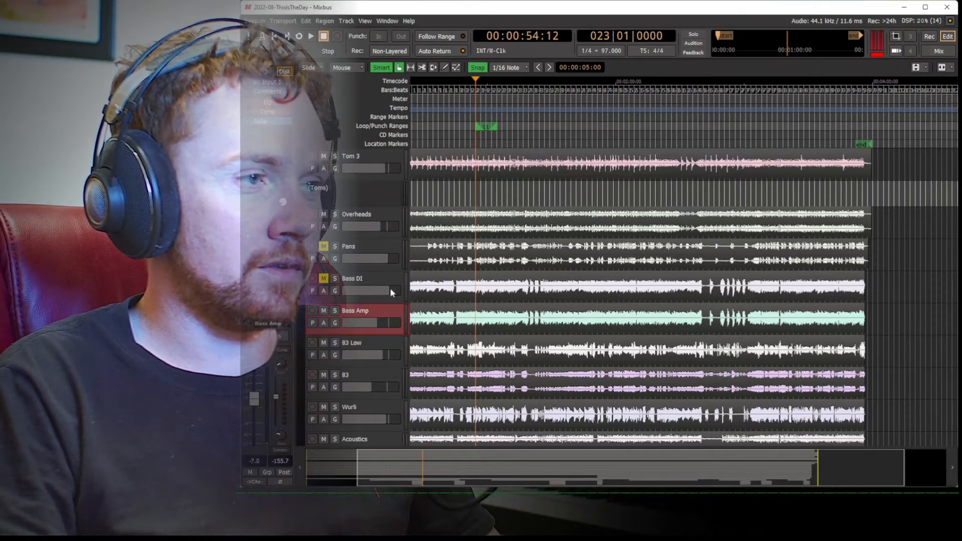
{"action": "left_click", "coordinate": [383, 278]}
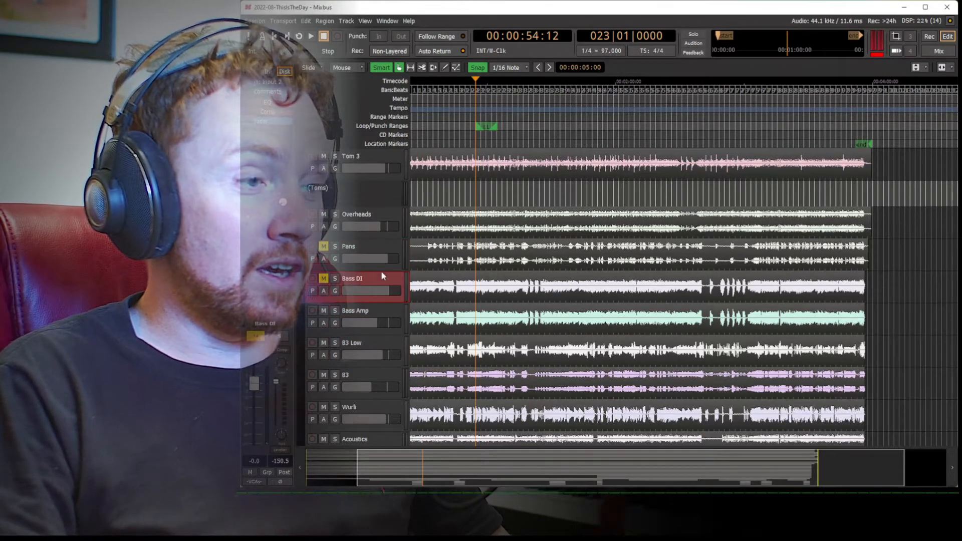
{"action": "key", "text": "alt+m"}
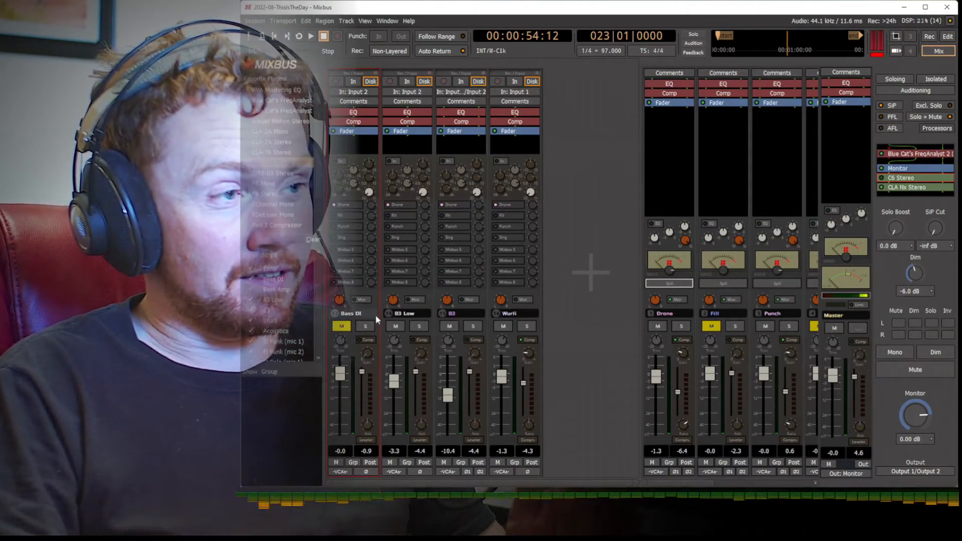
{"action": "left_click", "coordinate": [406, 314]}
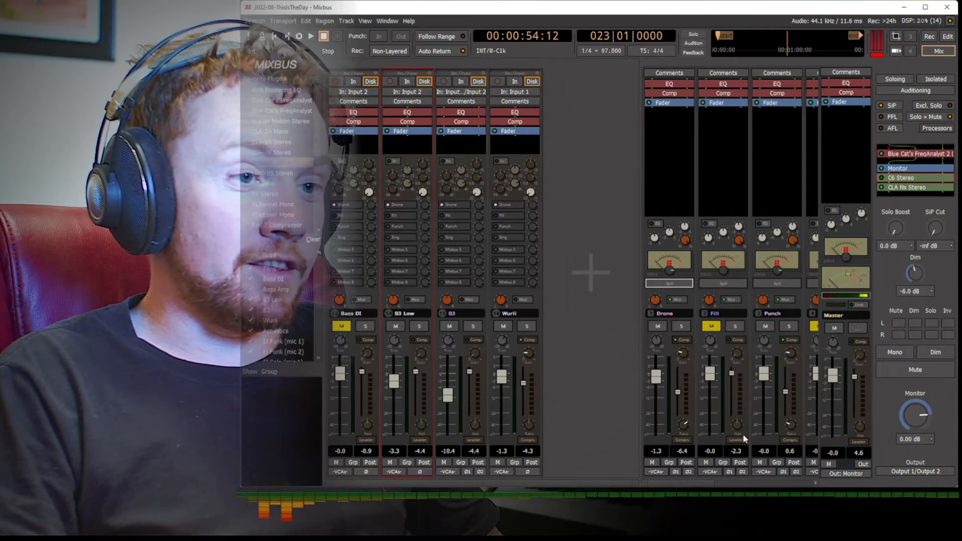
{"action": "mouse_move", "coordinate": [701, 482]}
{"action": "left_mouse_down"}
{"action": "mouse_move", "coordinate": [805, 483]}
{"action": "mouse_move", "coordinate": [709, 484]}
{"action": "left_mouse_up"}
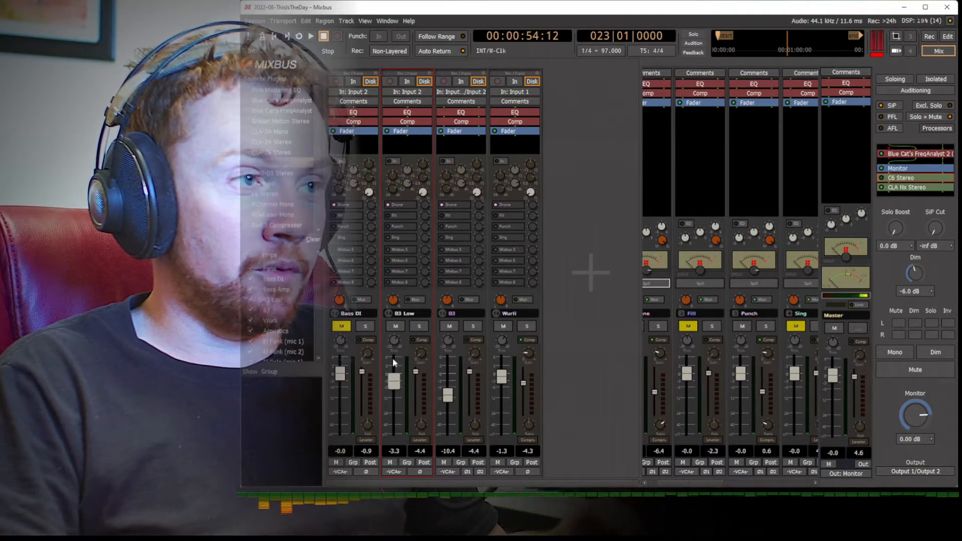
{"action": "left_click", "coordinate": [334, 215]}
{"action": "left_click", "coordinate": [334, 226]}
{"action": "left_click", "coordinate": [334, 238]}
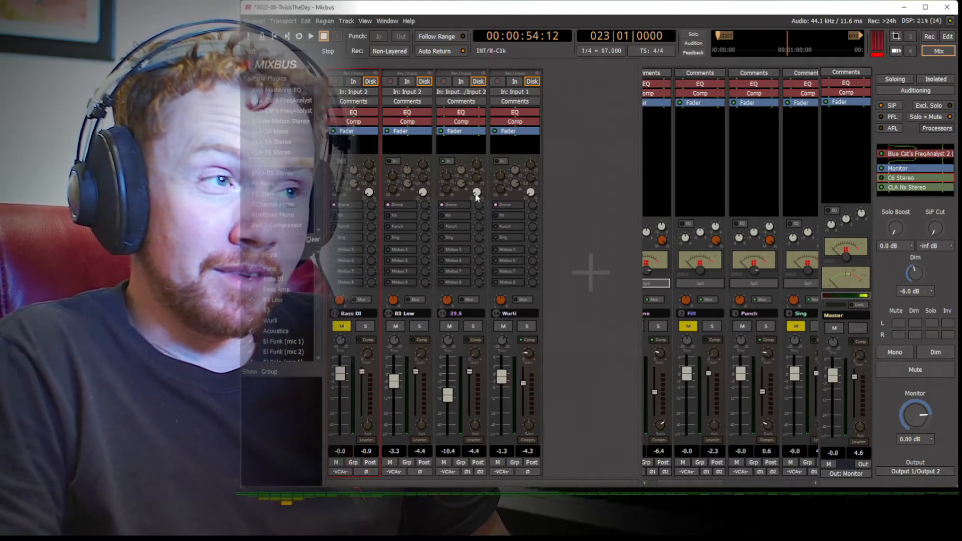
- Enable the EQ on B3 and Wurli, raise B3's filter frequency to 75.6, and lower the Drone bus fader to -4.0 dB
{"action": "scroll", "coordinate": [477, 194], "scroll_direction": "up", "scroll_amount": 2}
{"action": "scroll", "coordinate": [476, 196], "scroll_direction": "up", "scroll_amount": 2}
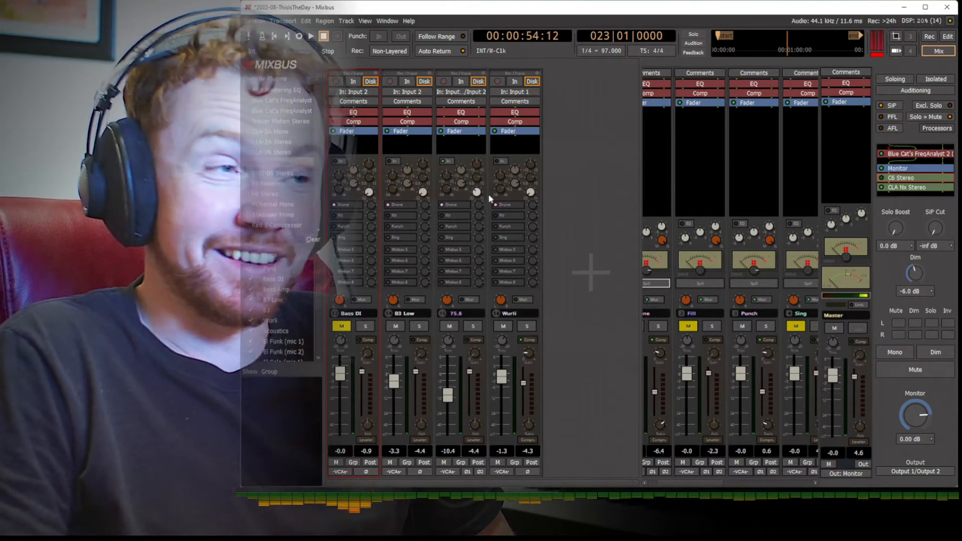
{"action": "scroll", "coordinate": [533, 195], "scroll_direction": "up", "scroll_amount": 3}
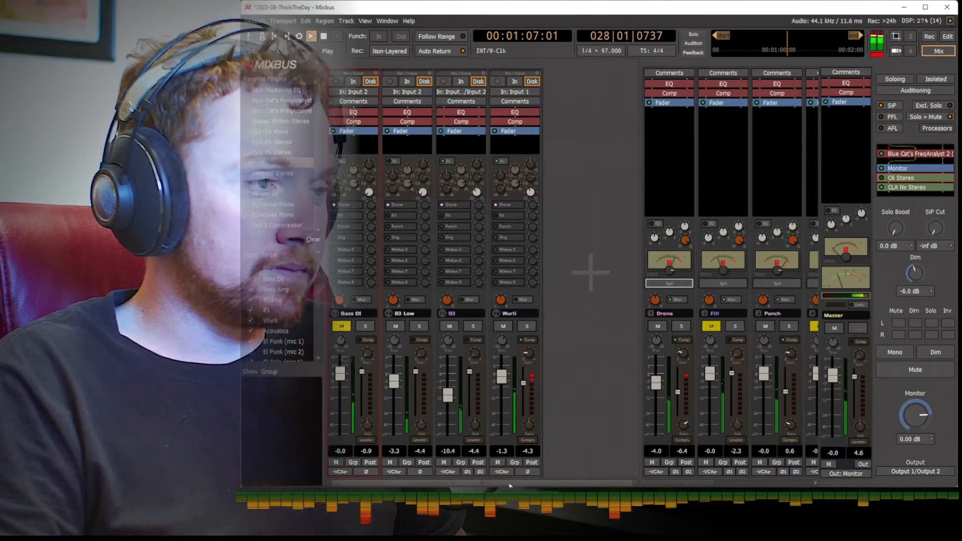
- Audition B3 Low muted and soloed, set its dynamics to Compressor and raise its fader to 0.0 dB
{"action": "left_click", "coordinate": [398, 326]}
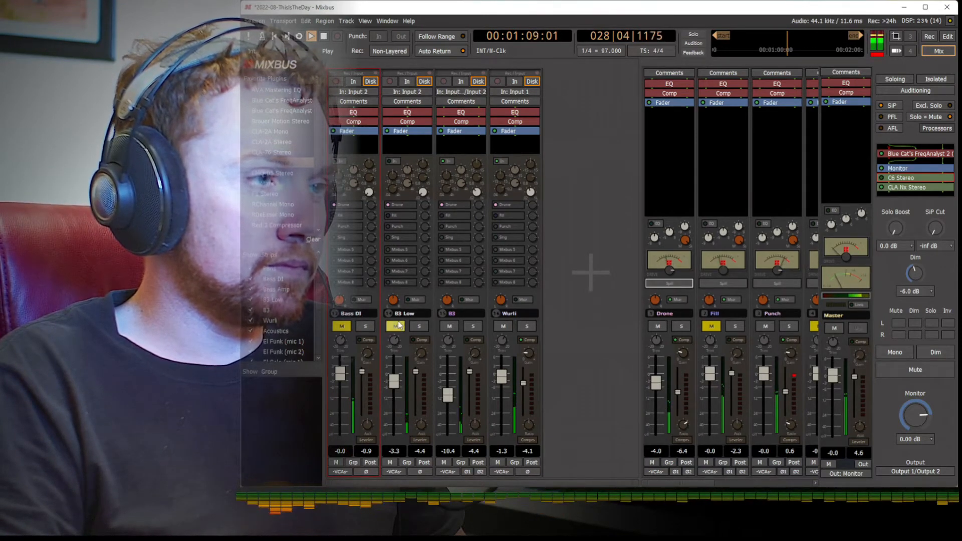
{"action": "left_click", "coordinate": [399, 325]}
{"action": "left_click", "coordinate": [419, 326]}
{"action": "left_click", "coordinate": [420, 326]}
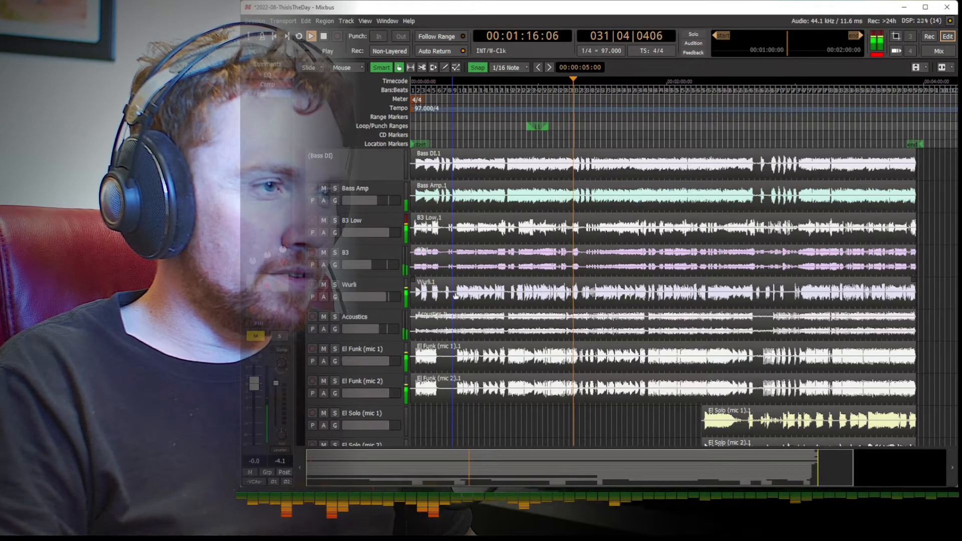
- Assign Acoustics to the Drone bus, switch its dynamics from Leveler to Compressor with a lower threshold, and set its fader to -5.4 dB
{"action": "key", "text": "space"}
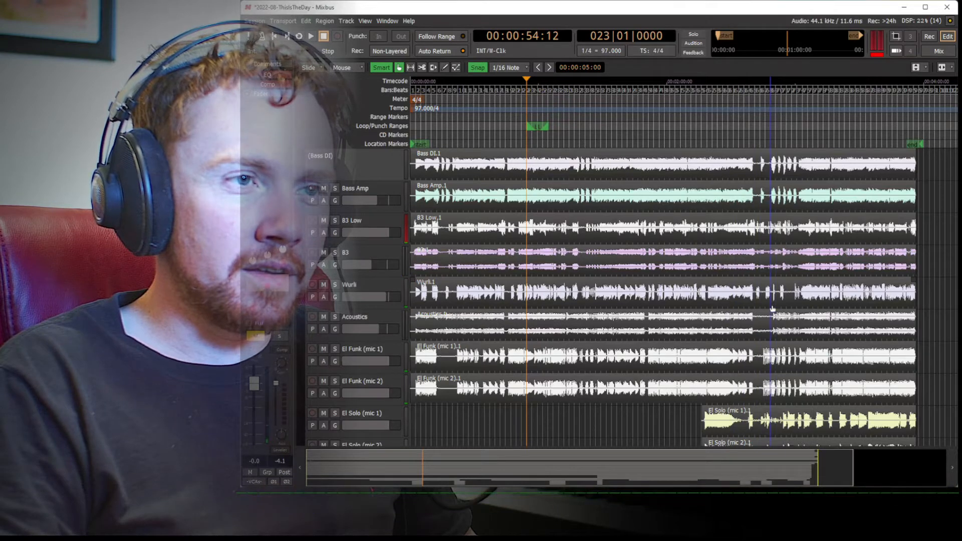
{"action": "key", "text": "alt+m"}
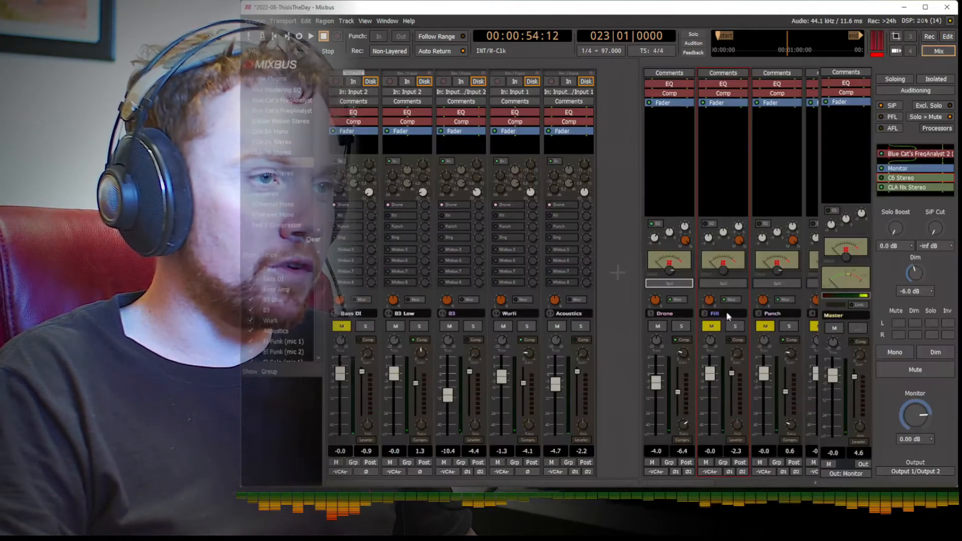
{"action": "key", "text": "space"}
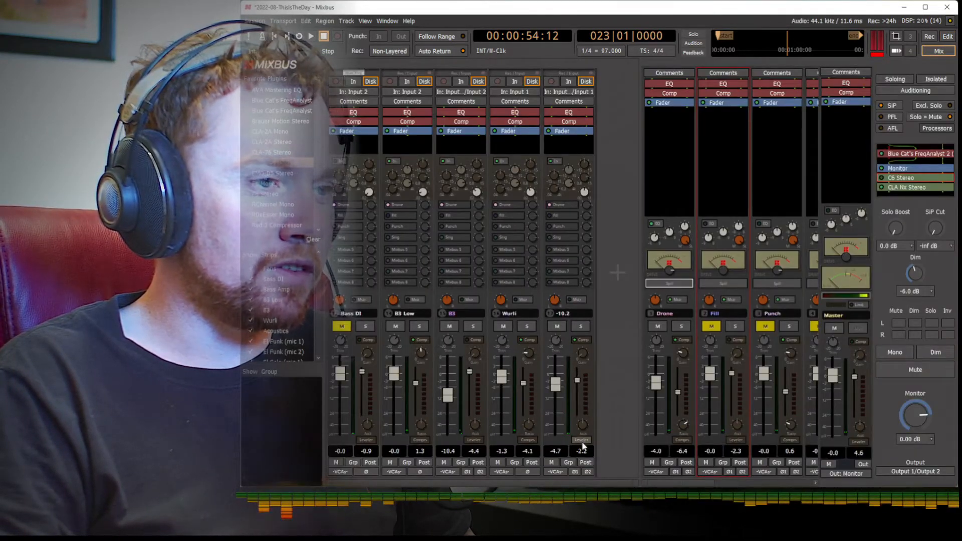
{"action": "scroll", "coordinate": [573, 392], "scroll_direction": "down", "scroll_amount": 4}
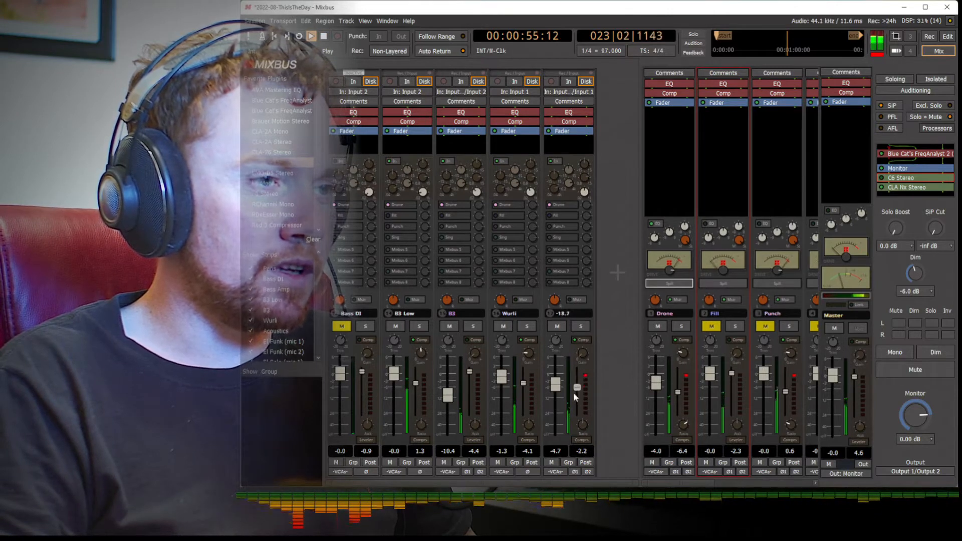
{"action": "scroll", "coordinate": [572, 392], "scroll_direction": "up", "scroll_amount": 5}
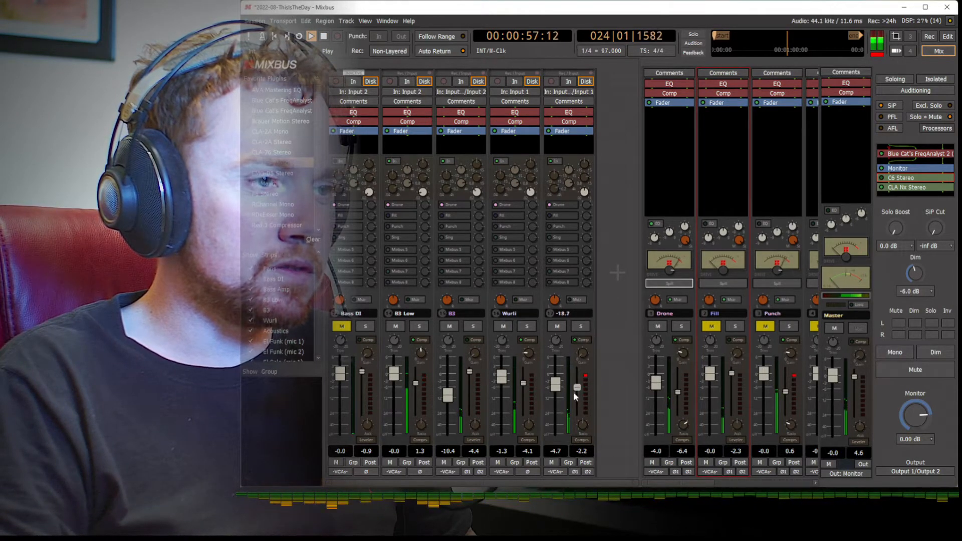
{"action": "scroll", "coordinate": [573, 392], "scroll_direction": "down", "scroll_amount": 1}
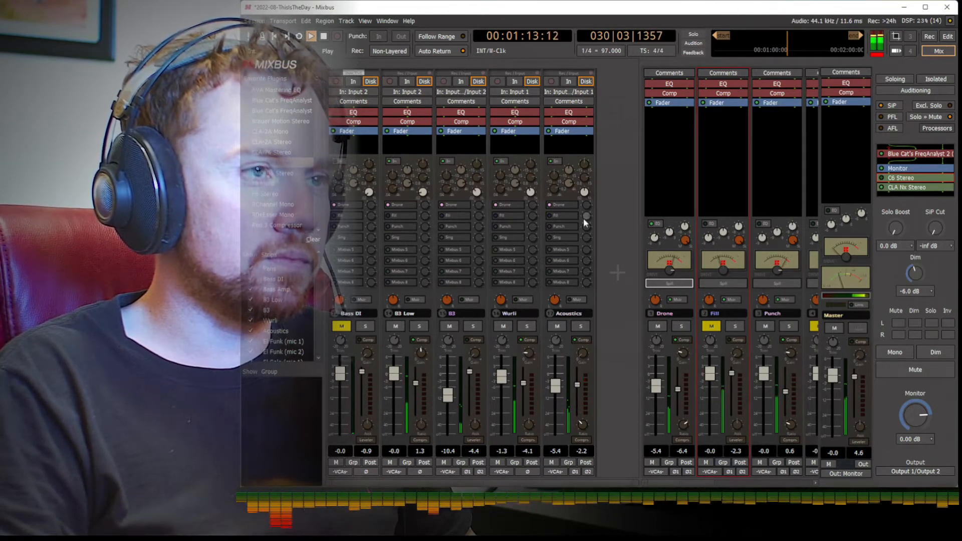
- Adjust the high and mid EQ bands on the Acoustics channel during playback
{"action": "mouse_move", "coordinate": [583, 167]}
{"action": "left_mouse_down"}
{"action": "mouse_move", "coordinate": [585, 104]}
{"action": "mouse_move", "coordinate": [584, 177]}
{"action": "left_mouse_up"}
{"action": "left_click_drag", "start_coordinate": [585, 230], "coordinate": [585, 229]}
{"action": "left_click_drag", "start_coordinate": [585, 165], "coordinate": [581, 240]}
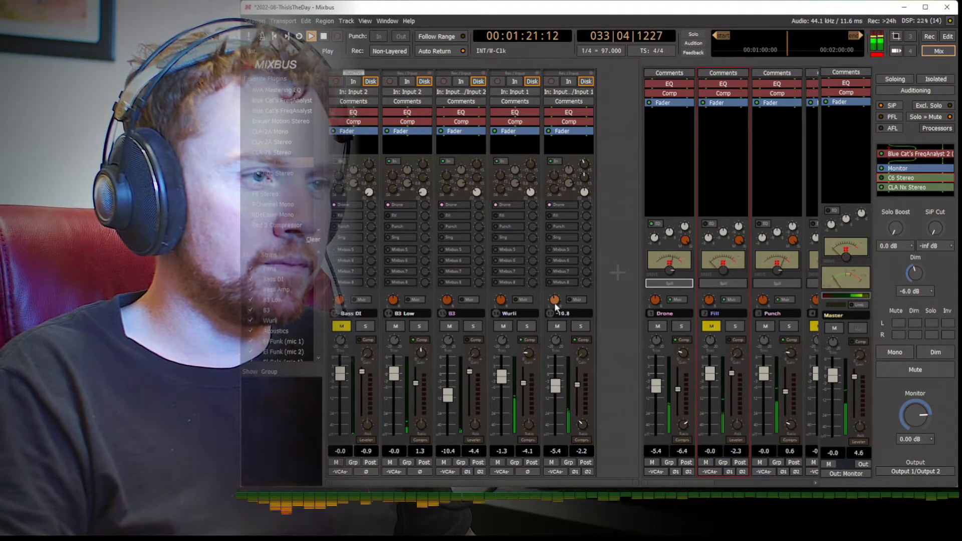
- Pan Acoustics to the left and Wurli to the right, and lower the Acoustics fader to -7.8 dB
{"action": "scroll", "coordinate": [555, 304], "scroll_direction": "down", "scroll_amount": 5}
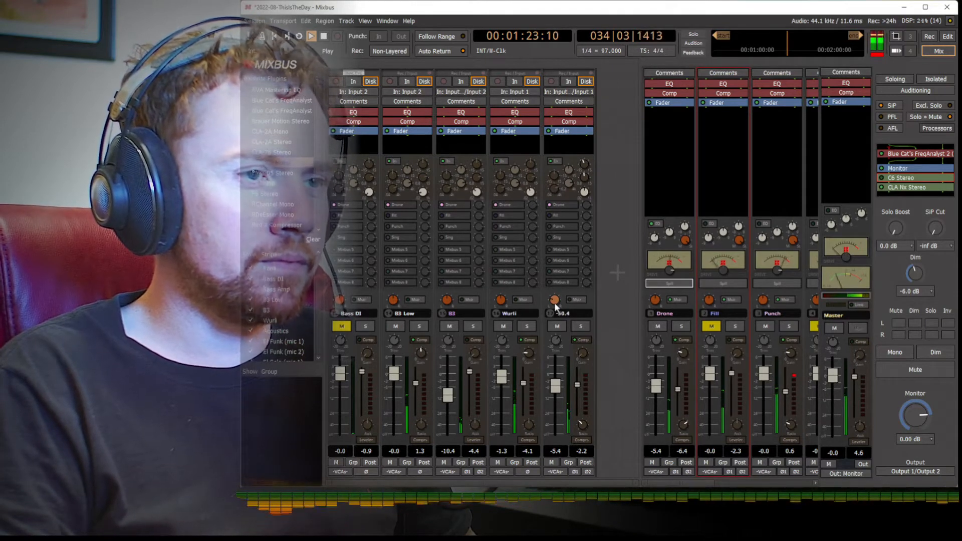
{"action": "scroll", "coordinate": [556, 385], "scroll_direction": "down", "scroll_amount": 3}
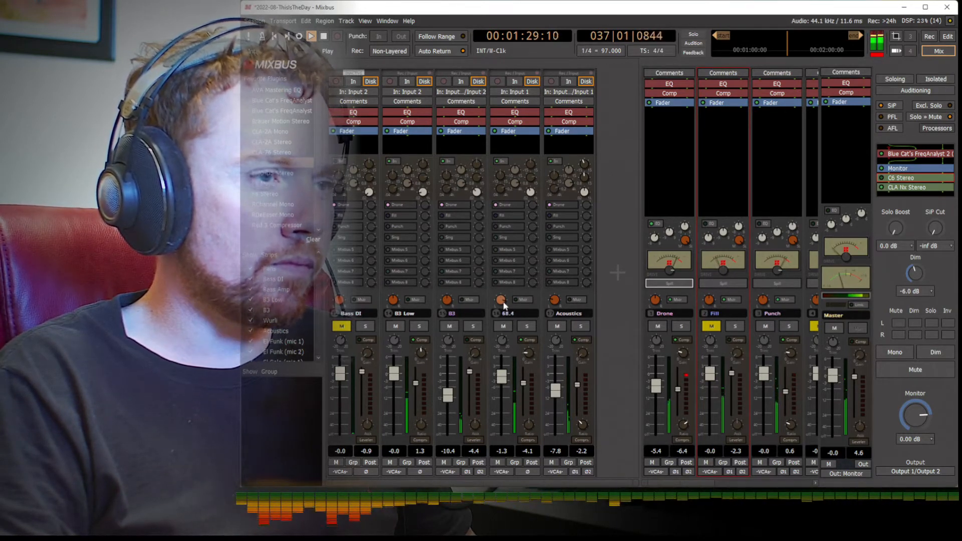
{"action": "scroll", "coordinate": [503, 304], "scroll_direction": "down", "scroll_amount": 3}
{"action": "scroll", "coordinate": [555, 301], "scroll_direction": "down", "scroll_amount": 2}
{"action": "scroll", "coordinate": [501, 303], "scroll_direction": "down", "scroll_amount": 2}
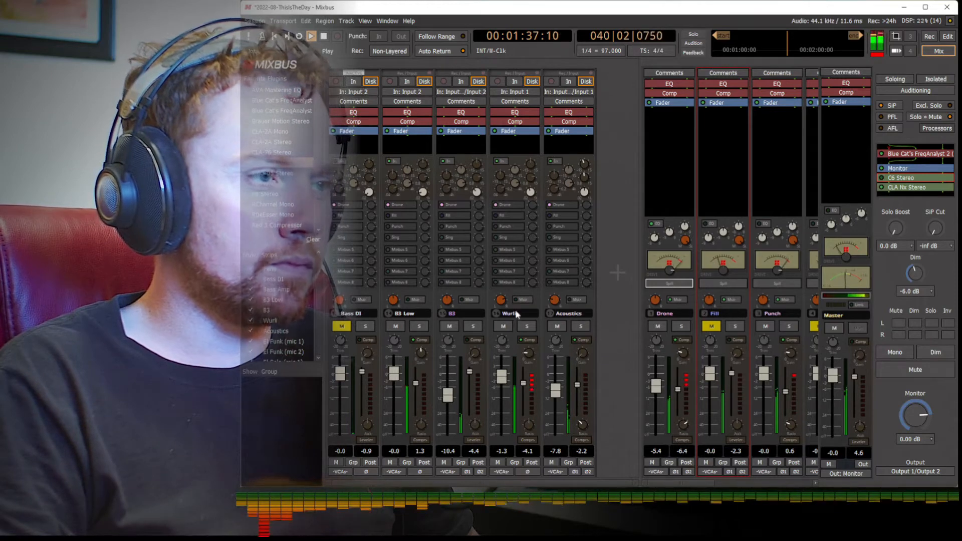
{"action": "scroll", "coordinate": [445, 301], "scroll_direction": "down", "scroll_amount": 3}
{"action": "scroll", "coordinate": [500, 301], "scroll_direction": "down", "scroll_amount": 2}
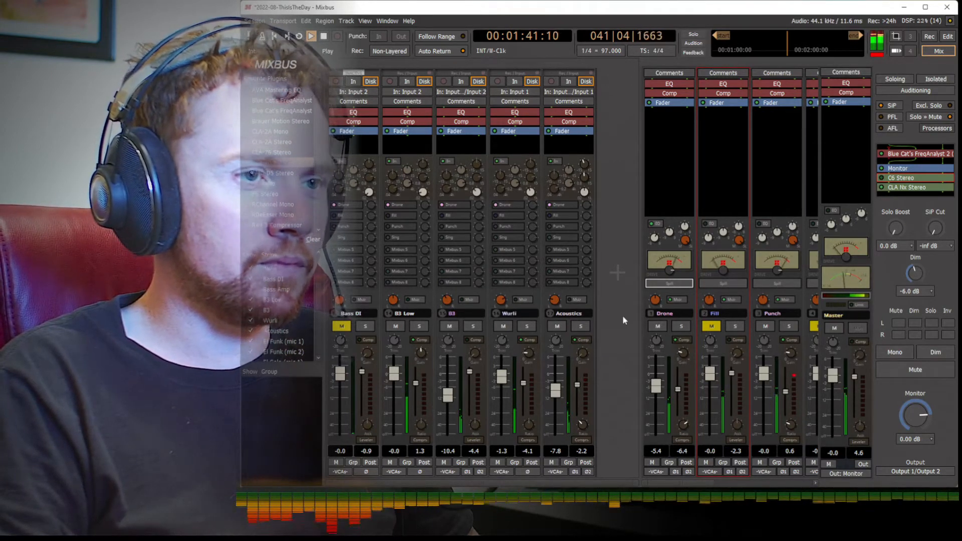